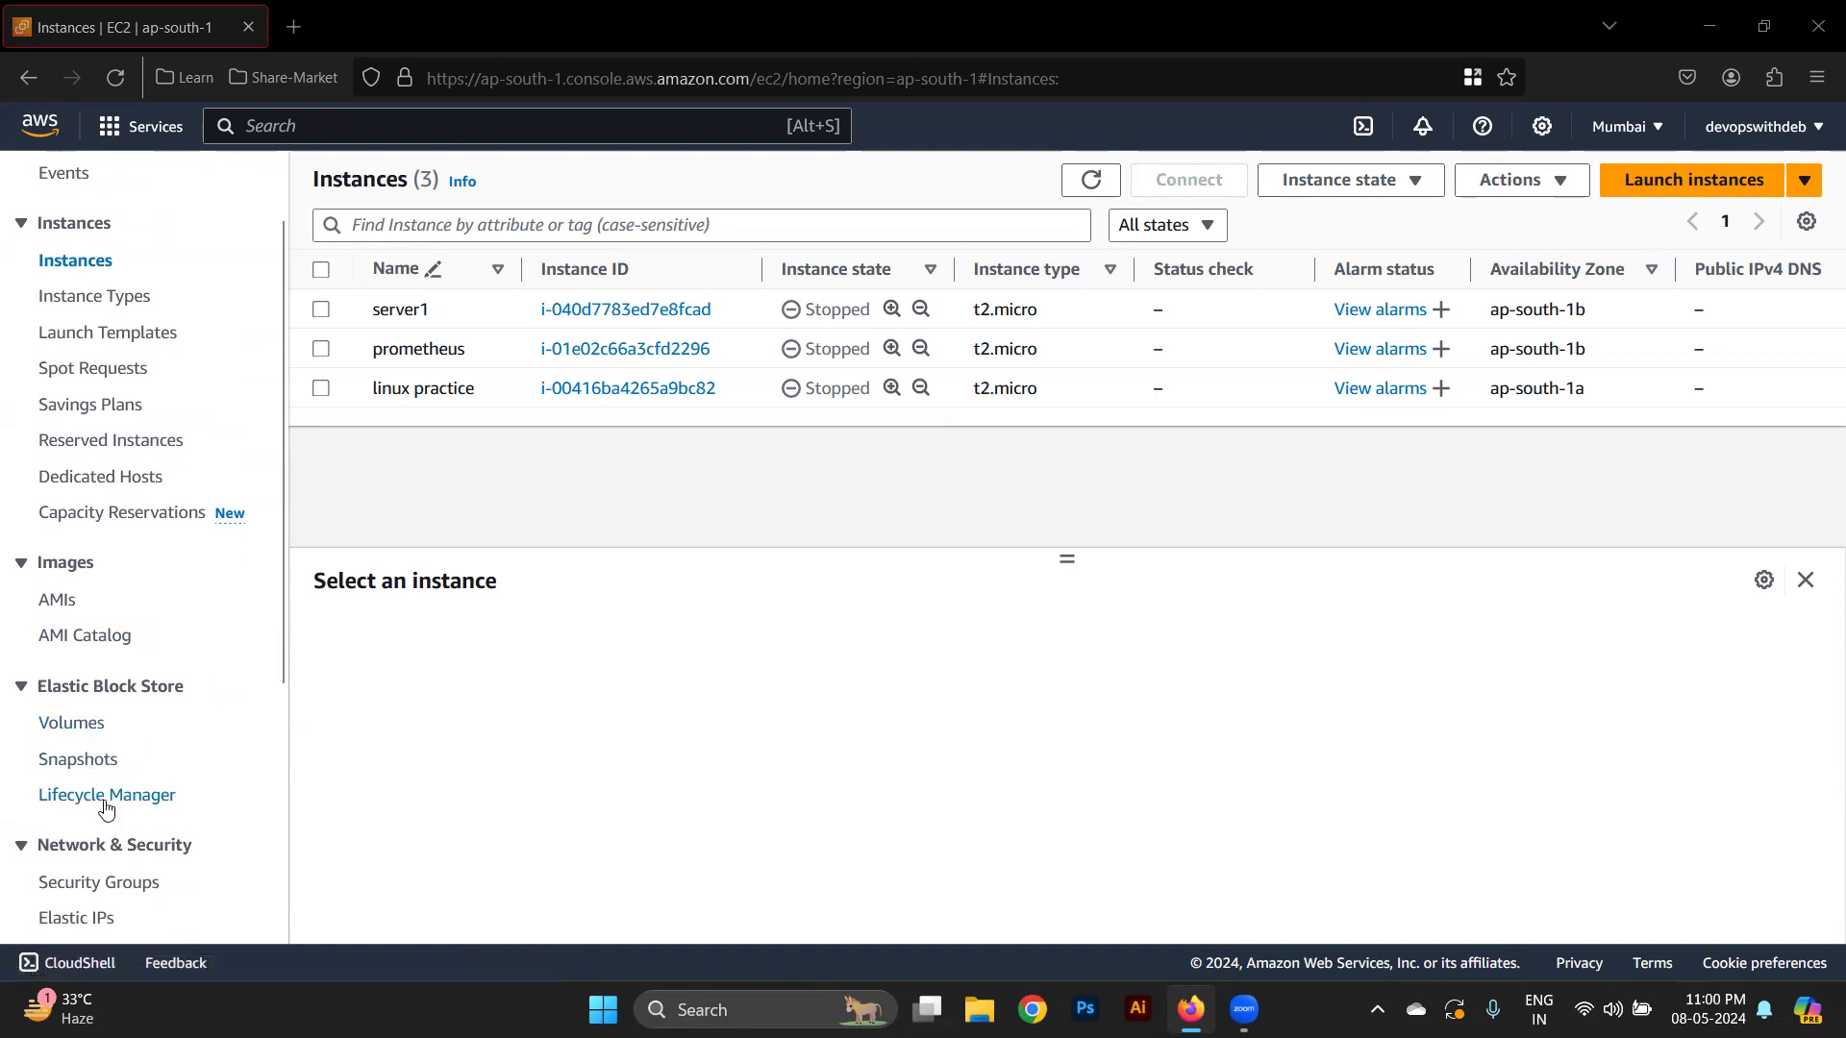
Open the Lifecycle Manager page for Elastic Block Store
{"action": "left_click", "coordinate": [105, 796]}
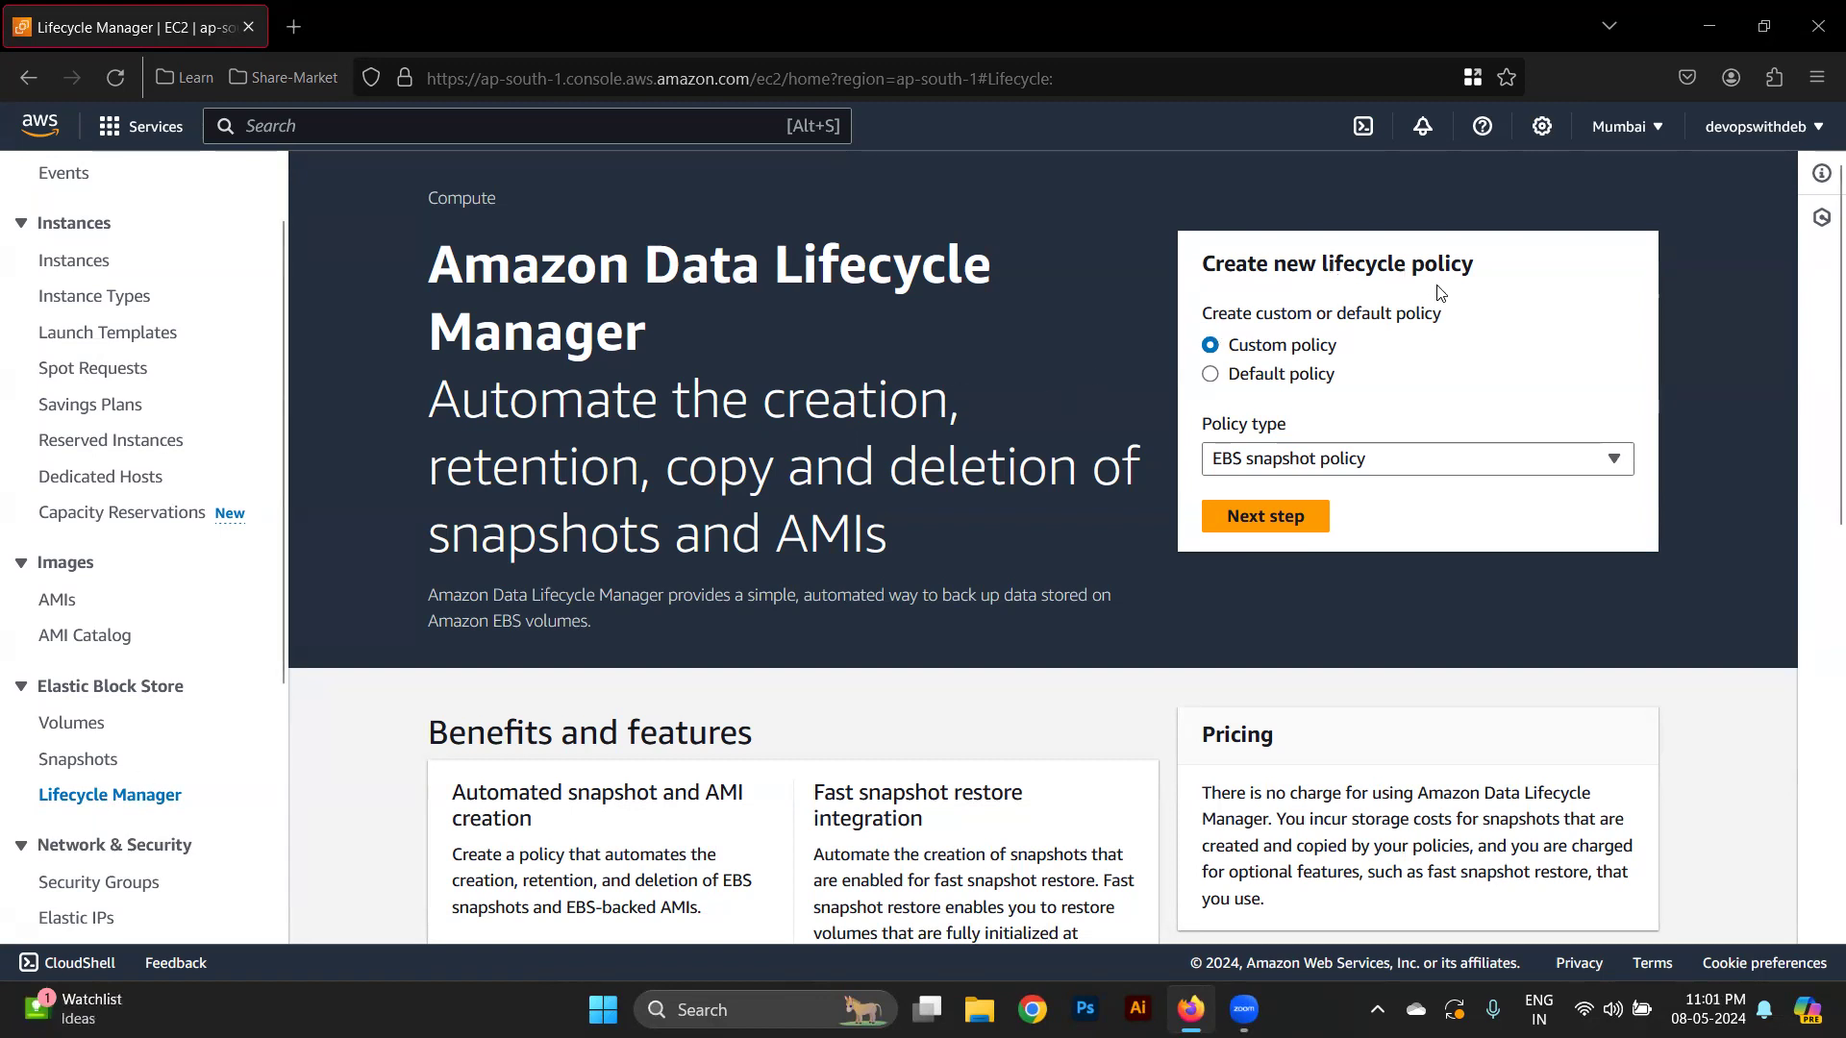
Examine the policy types offered for a custom lifecycle policy, trying EBS-backed AMI policy and EBS snapshot policy
{"action": "left_click", "coordinate": [1247, 468]}
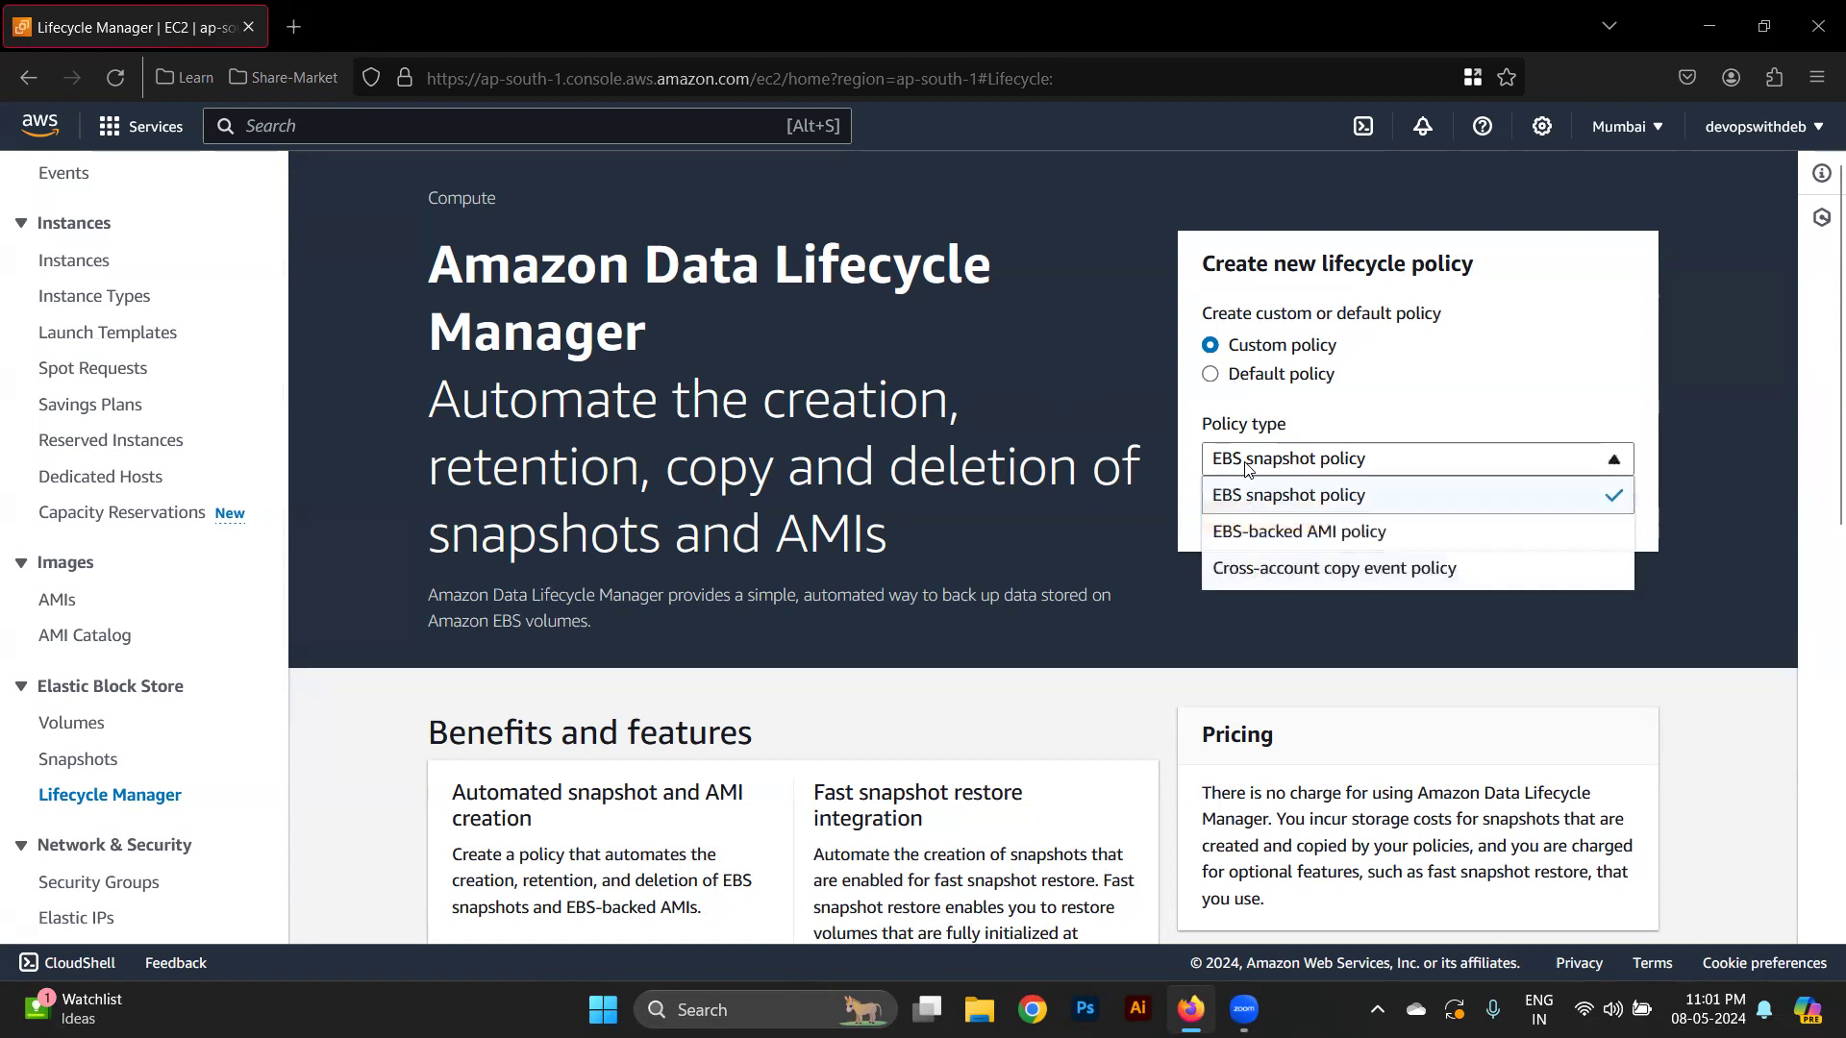
{"action": "left_click", "coordinate": [1295, 538]}
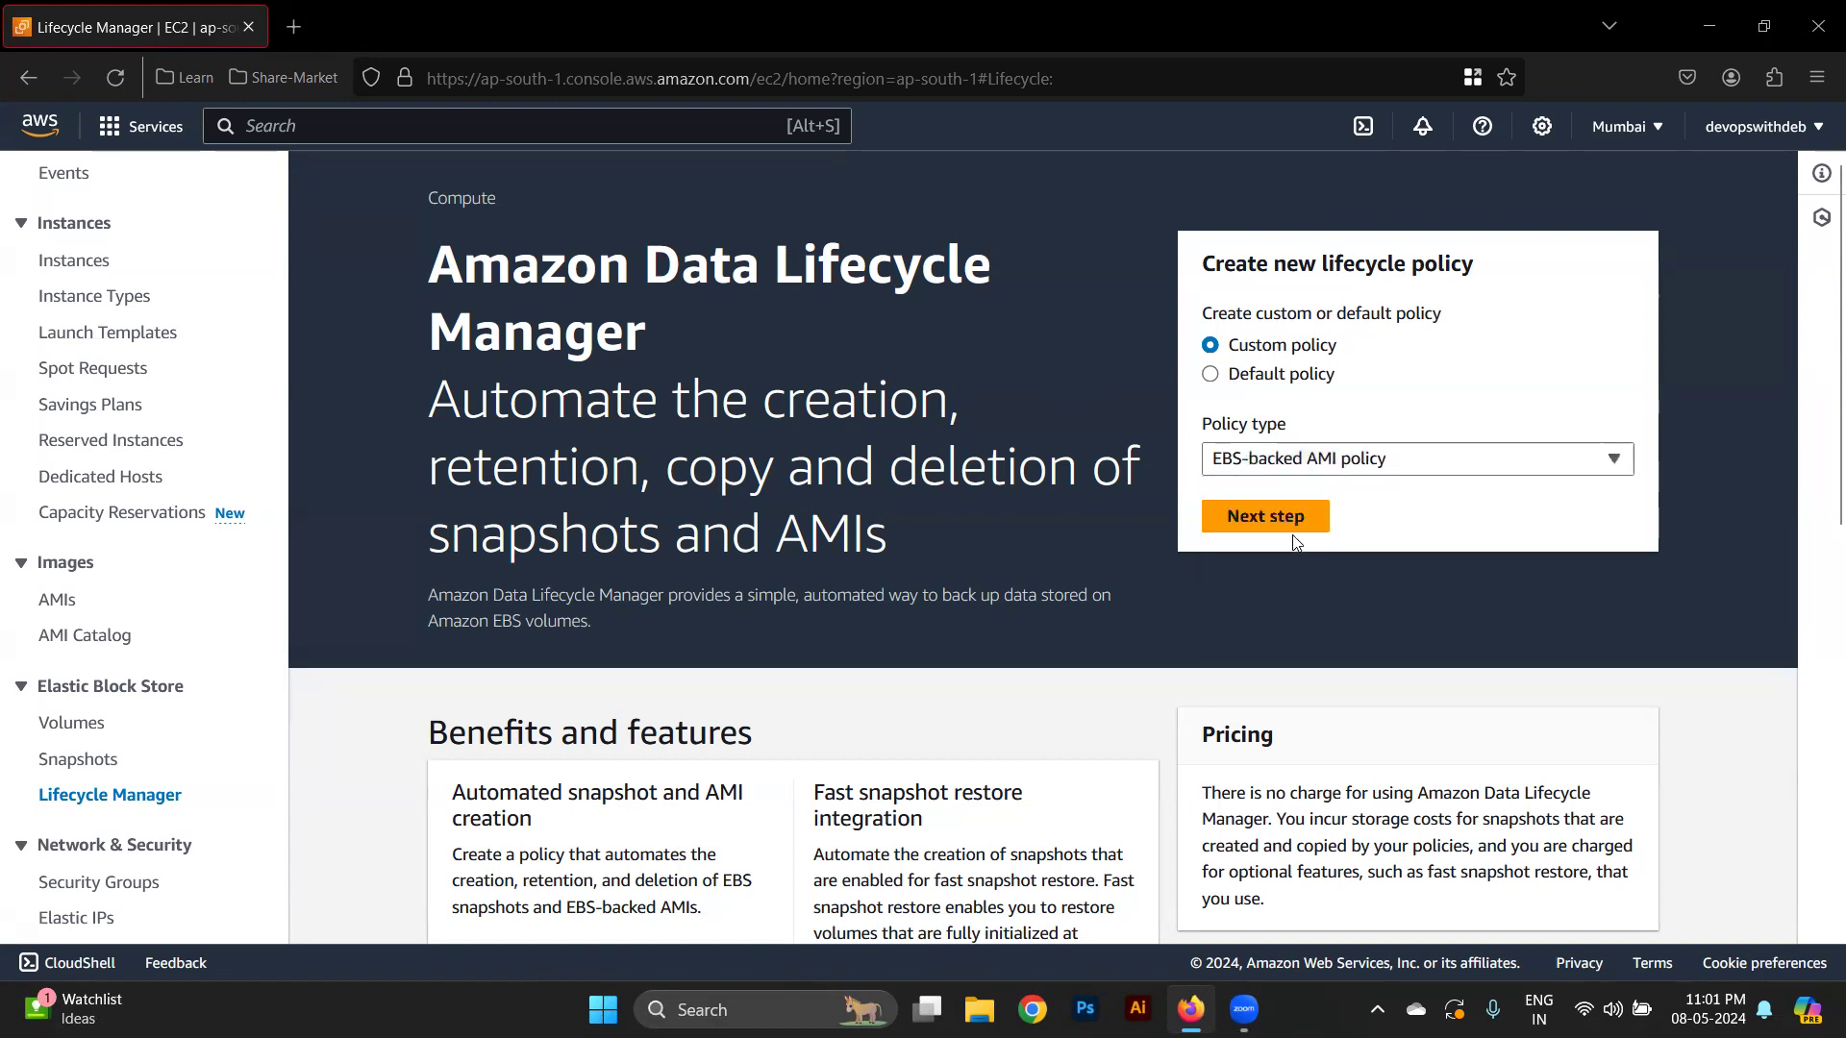
{"action": "left_click", "coordinate": [1293, 468]}
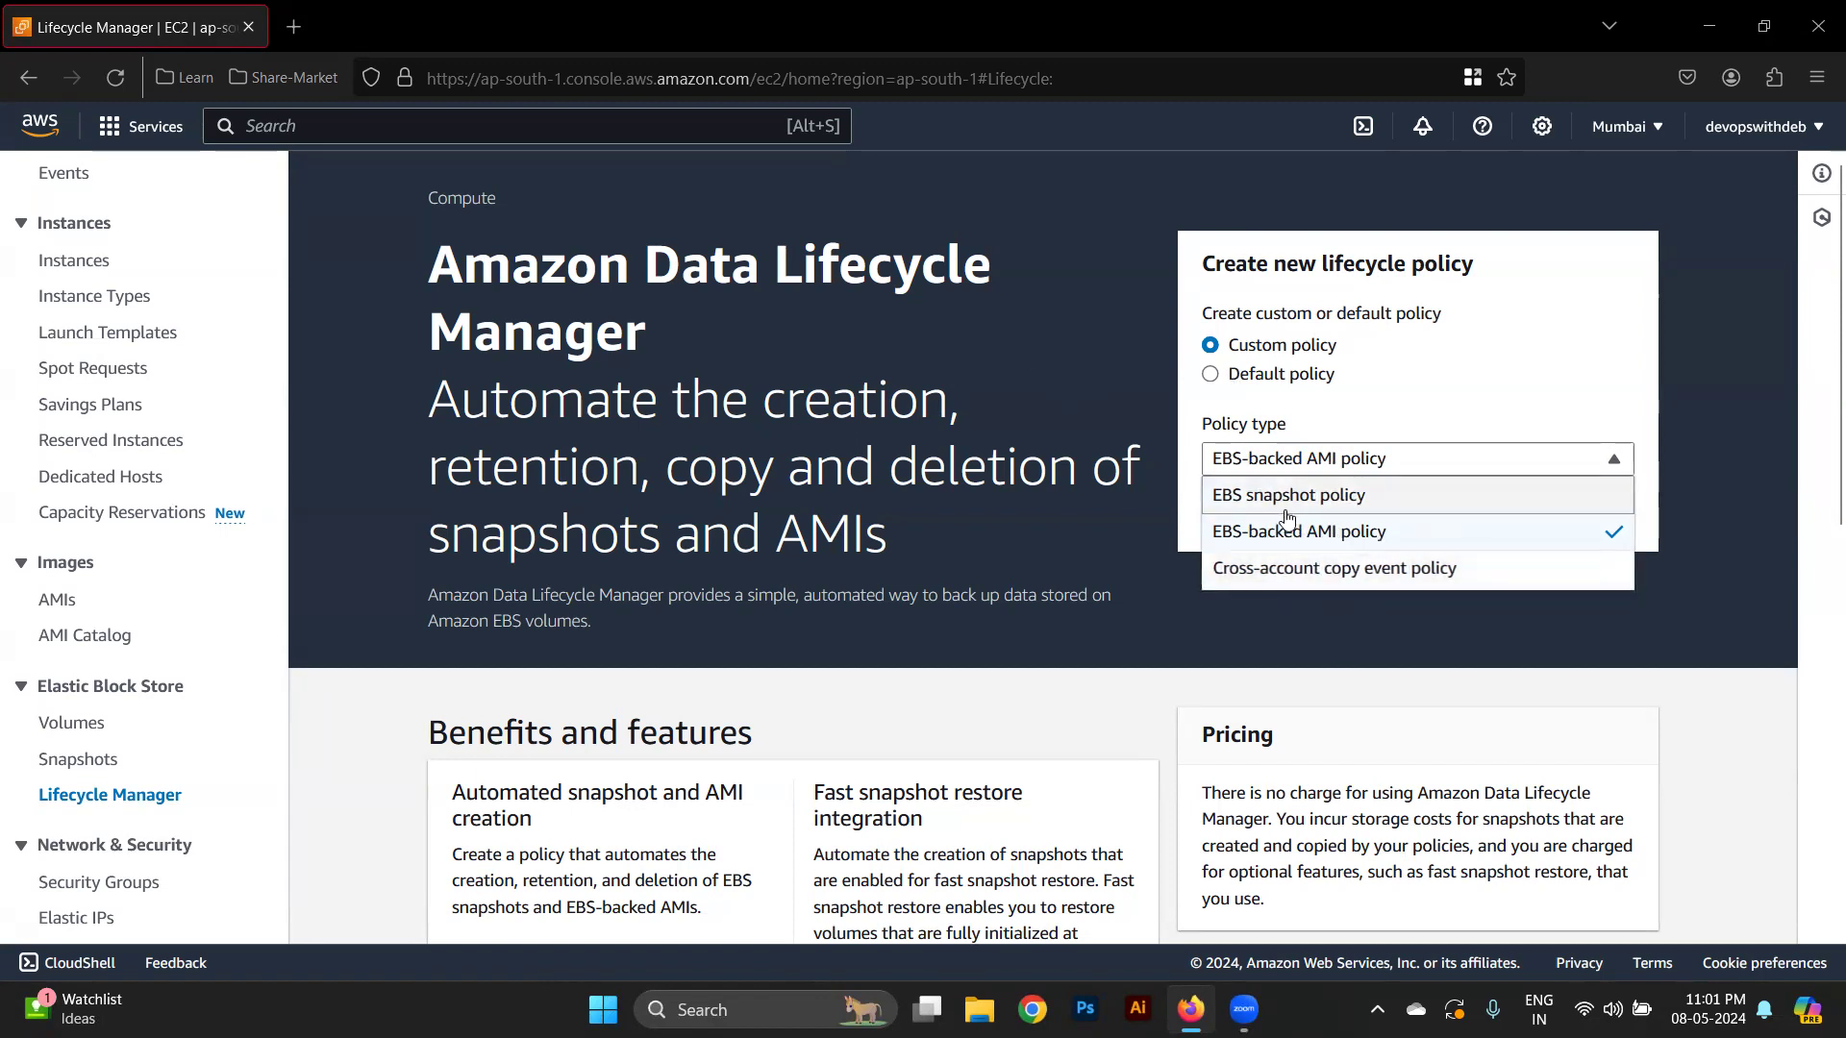
{"action": "left_click", "coordinate": [1290, 348]}
{"action": "left_click", "coordinate": [1290, 468]}
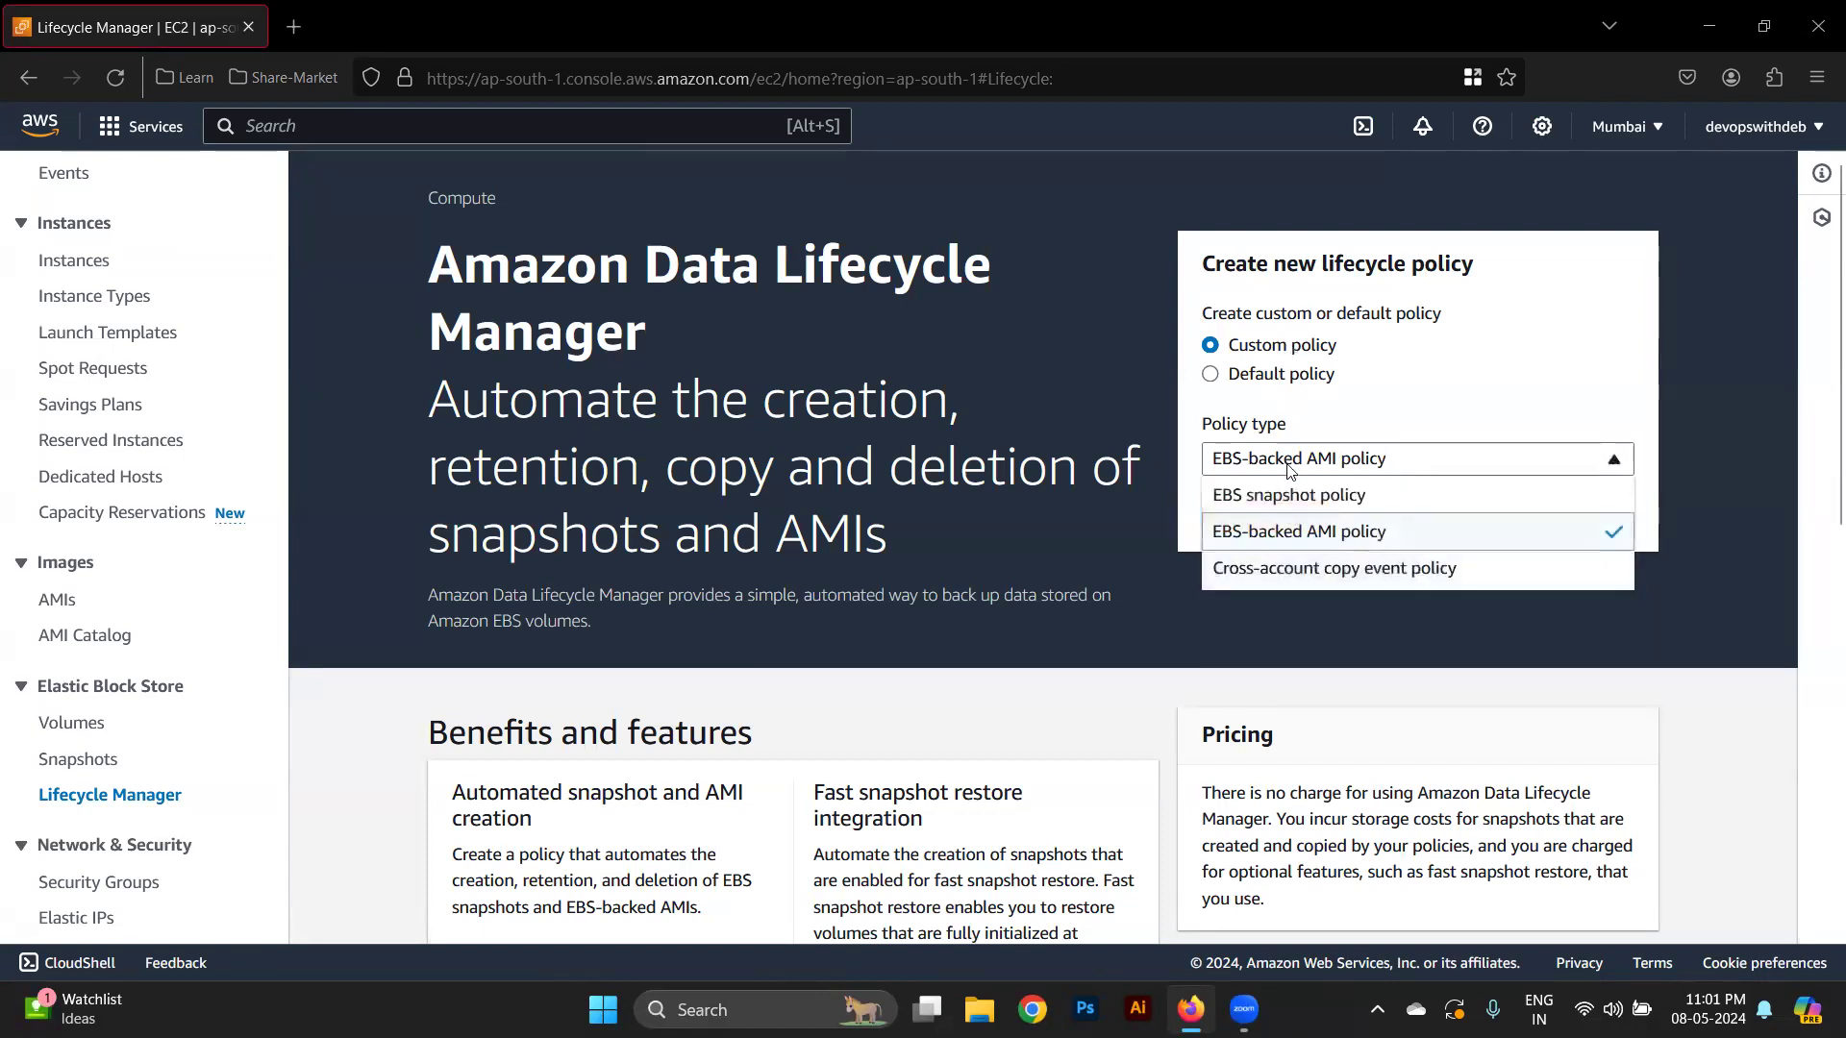
{"action": "left_click", "coordinate": [1289, 496]}
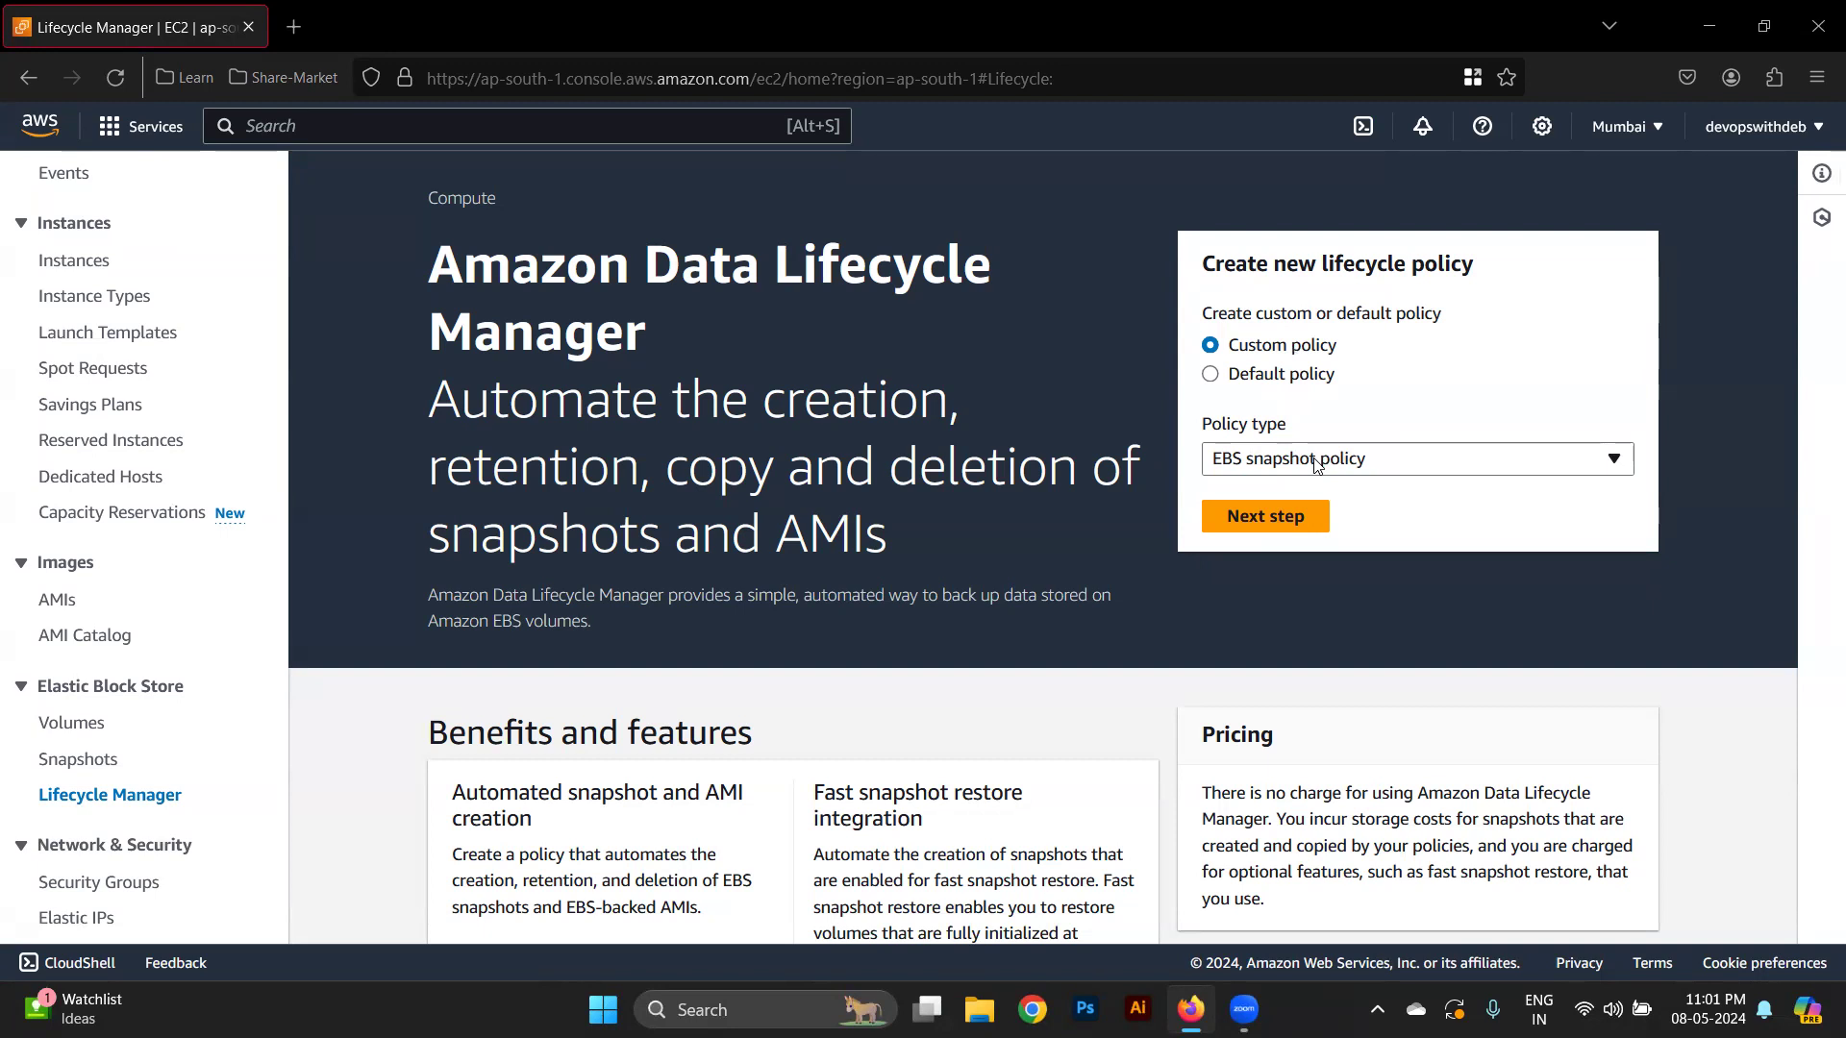
{"action": "left_click", "coordinate": [1315, 462]}
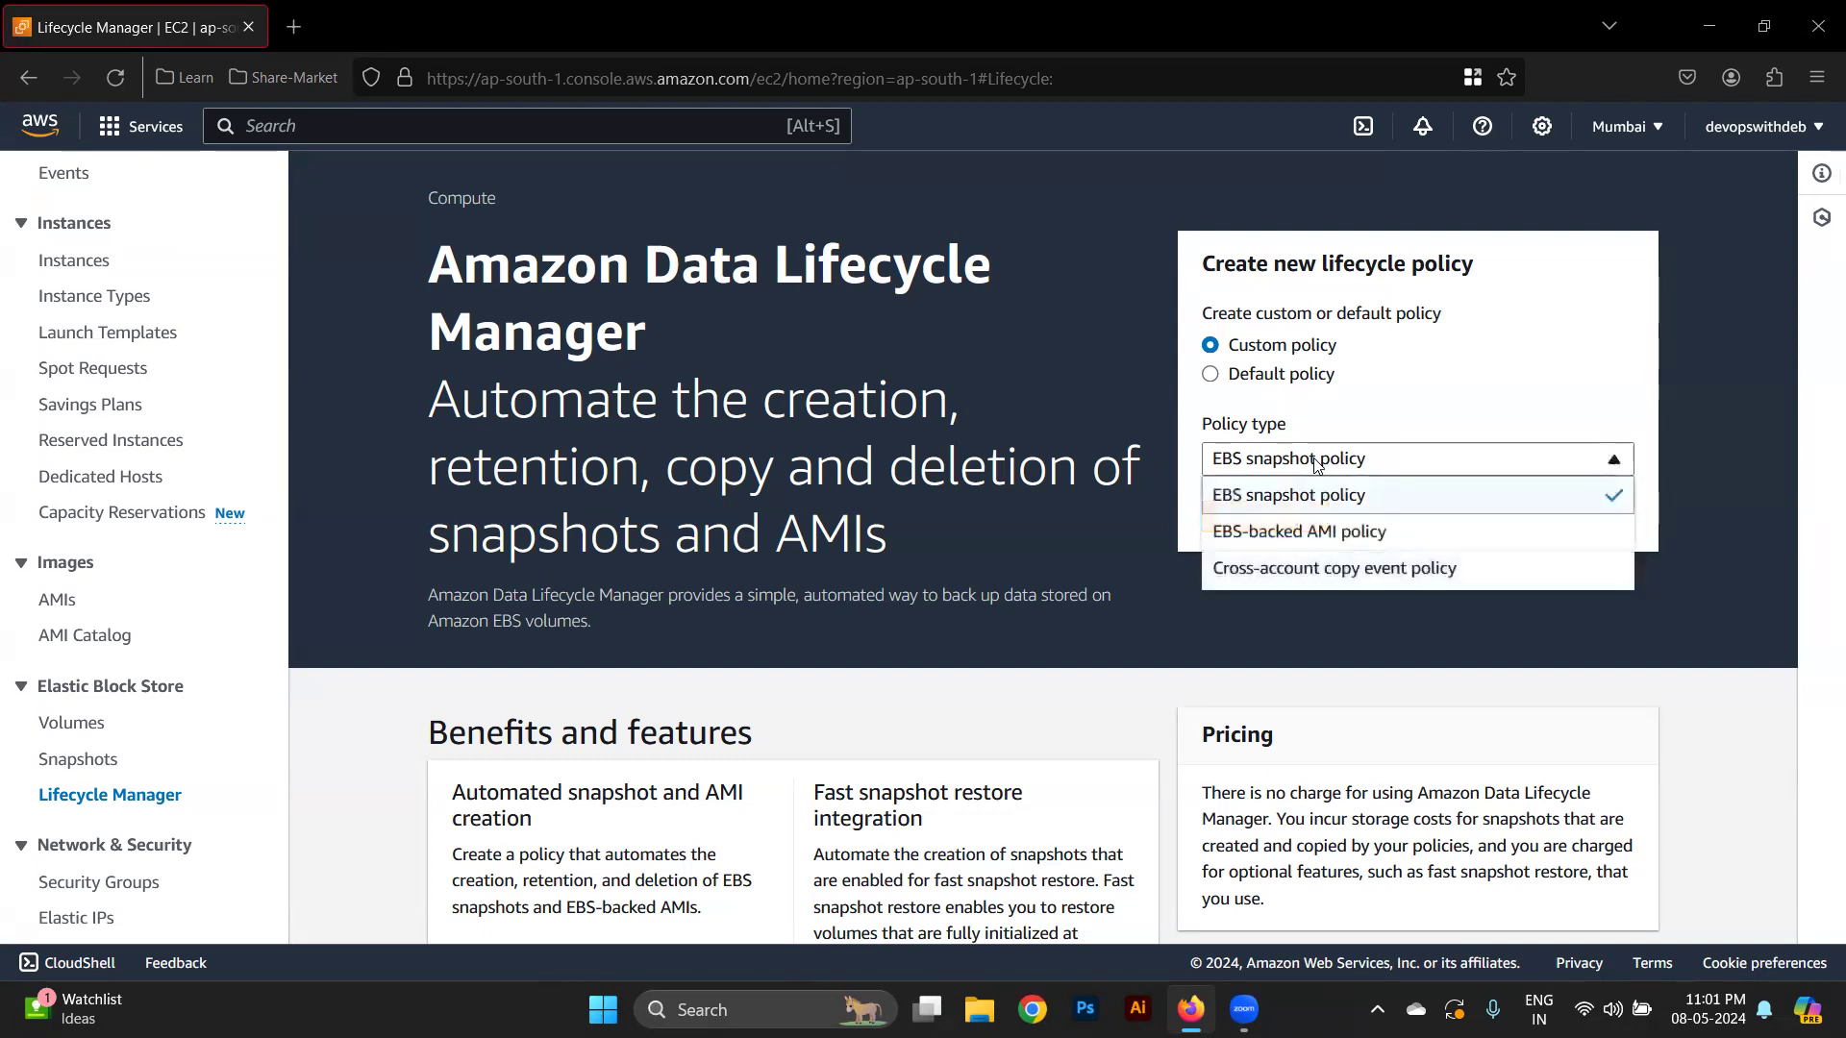
{"action": "left_click", "coordinate": [1304, 536]}
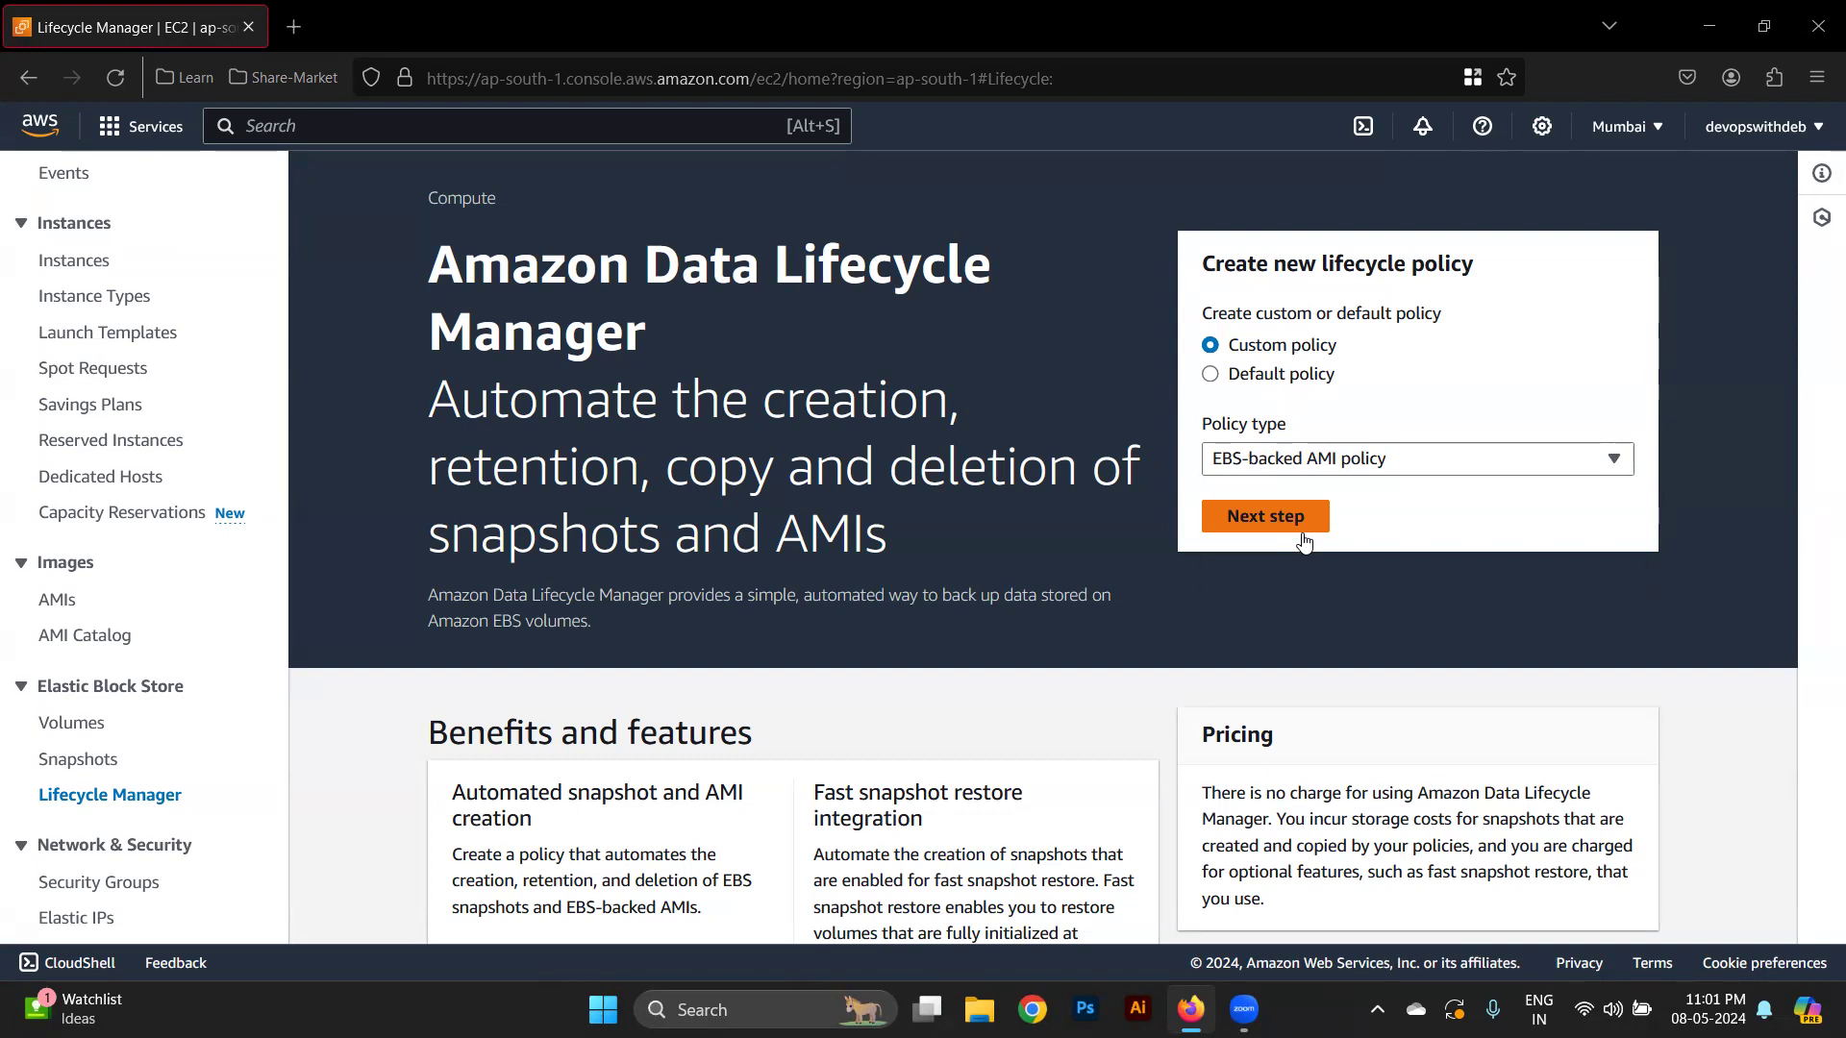
{"action": "left_click", "coordinate": [1291, 459]}
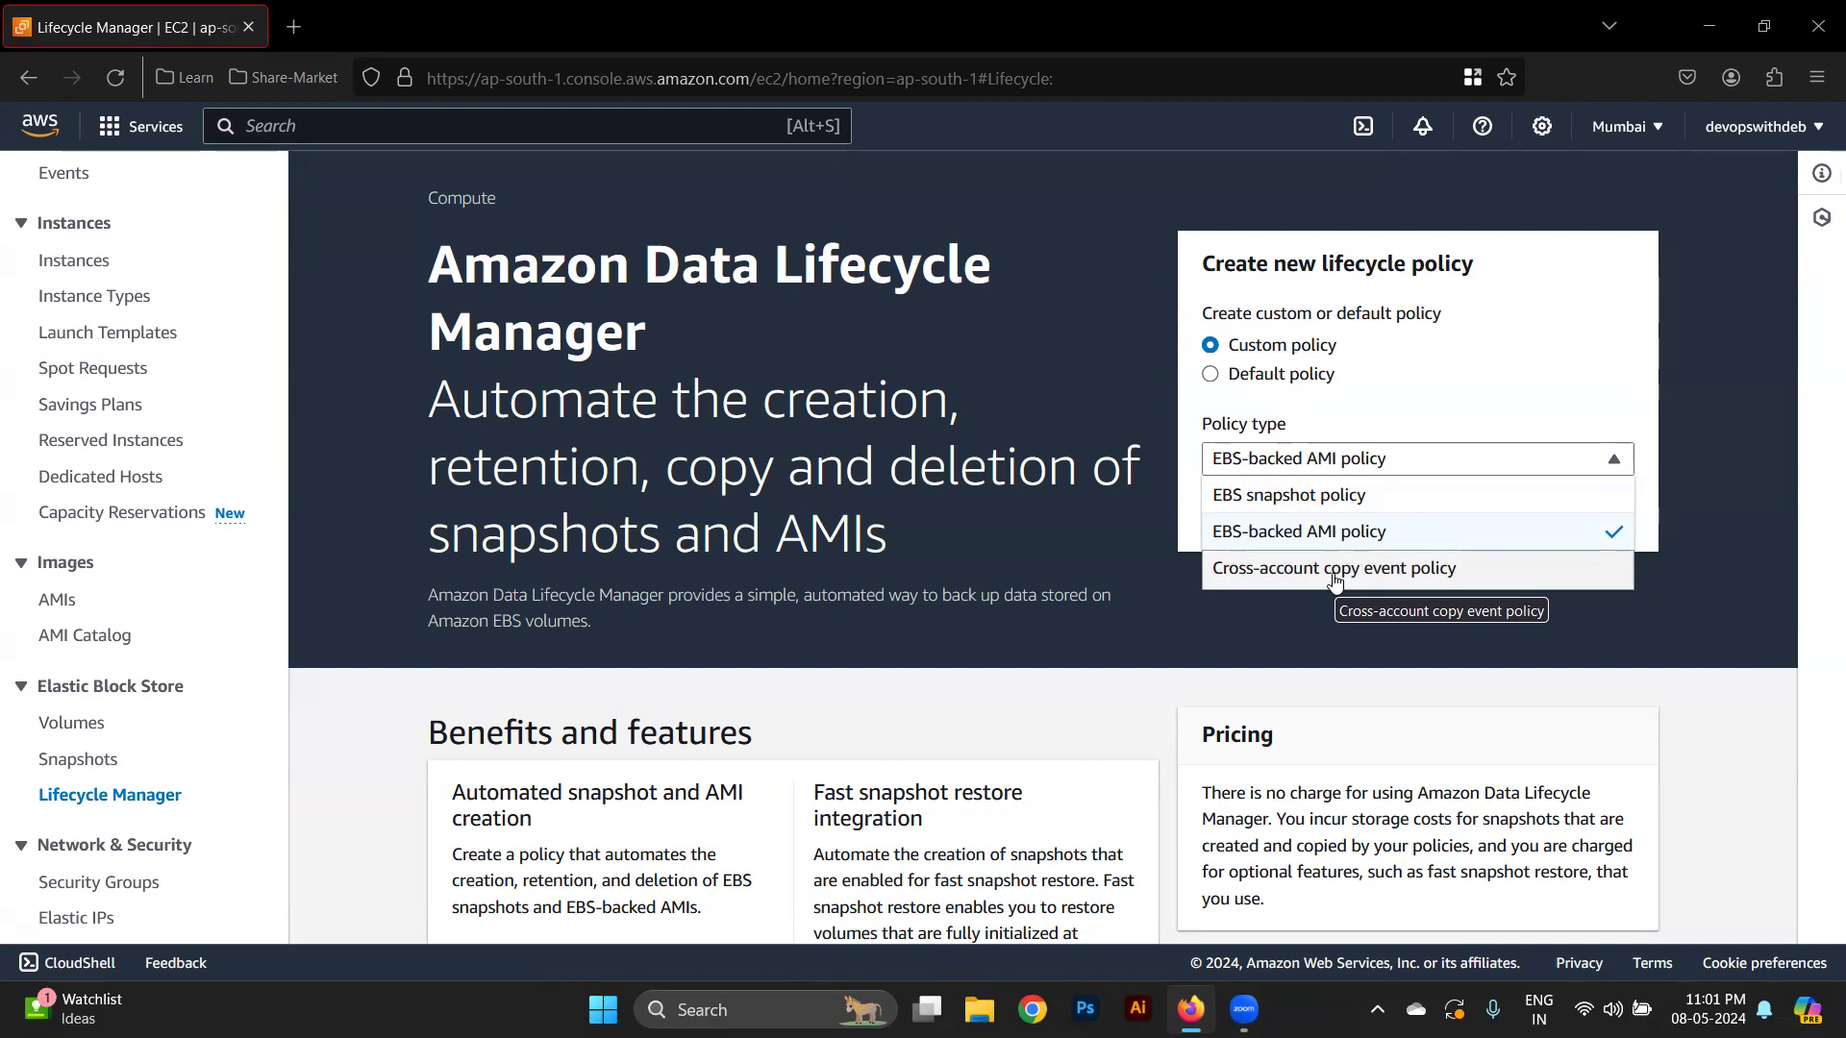
{"action": "left_click", "coordinate": [1337, 531]}
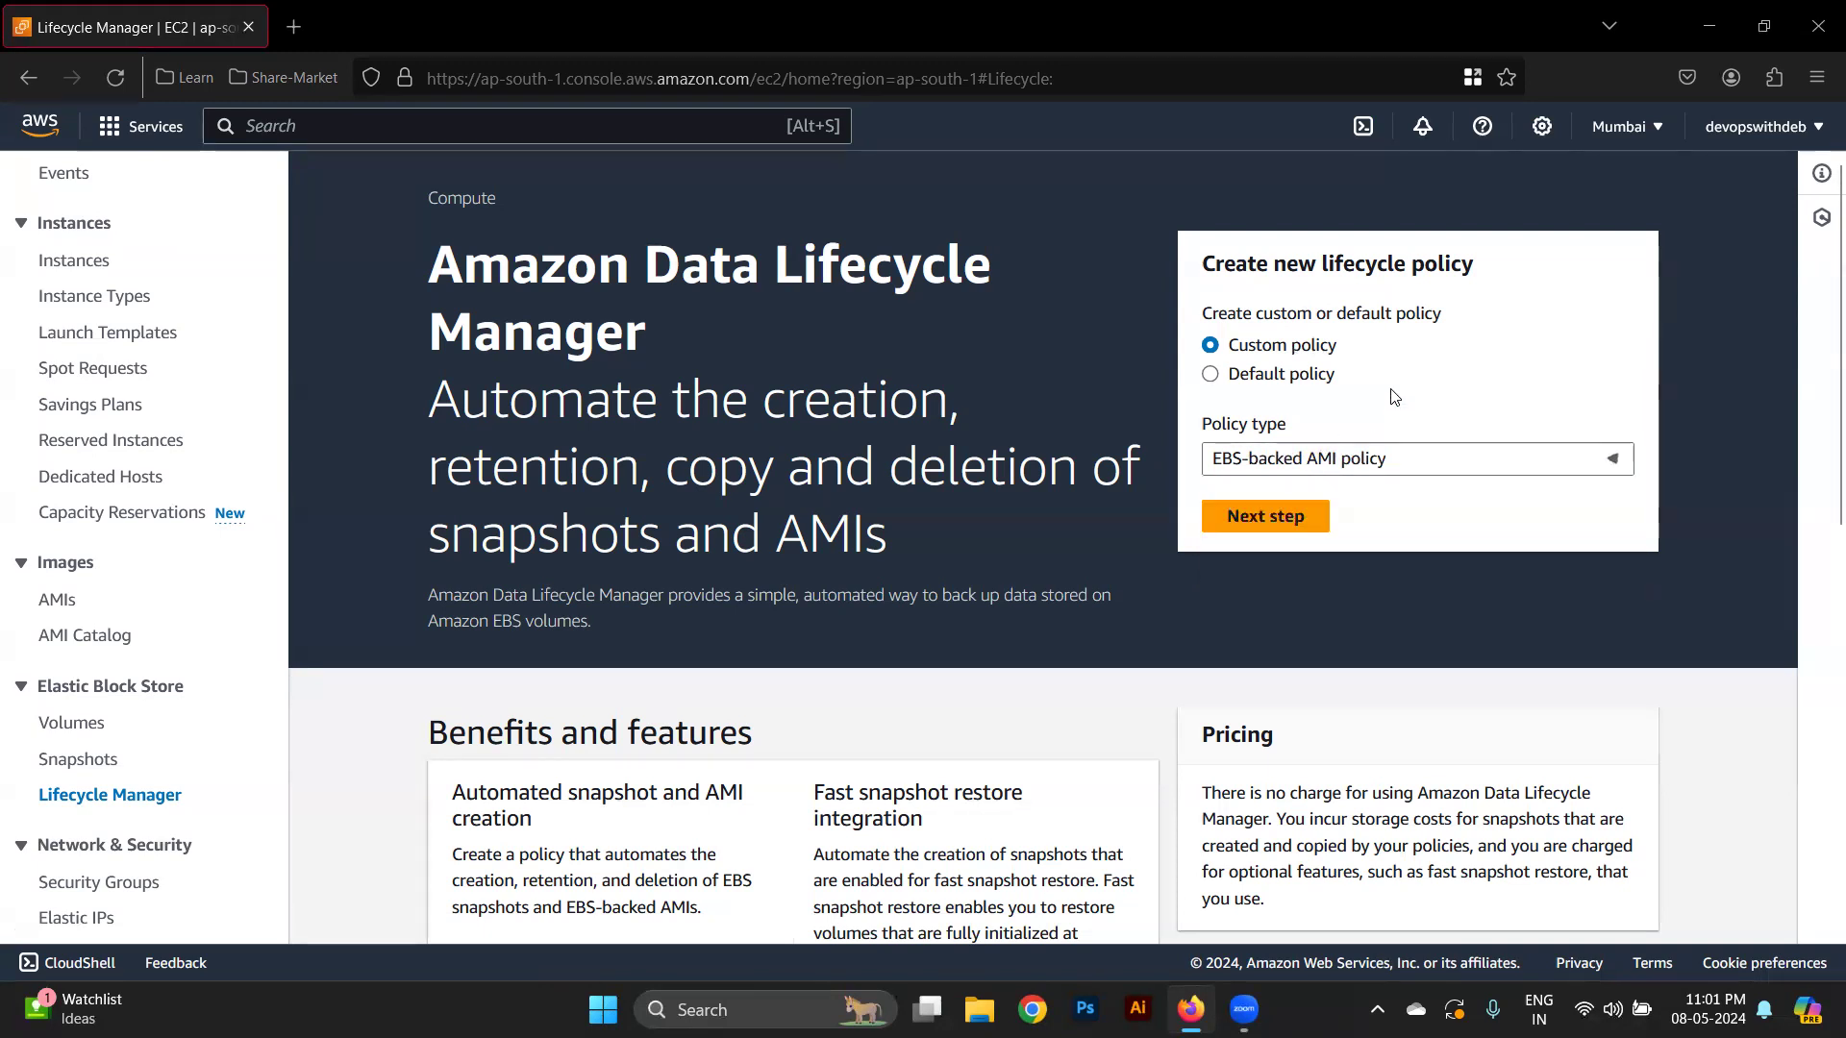
Switch to Default policy and check which policy types it offers
{"action": "left_click", "coordinate": [1295, 380]}
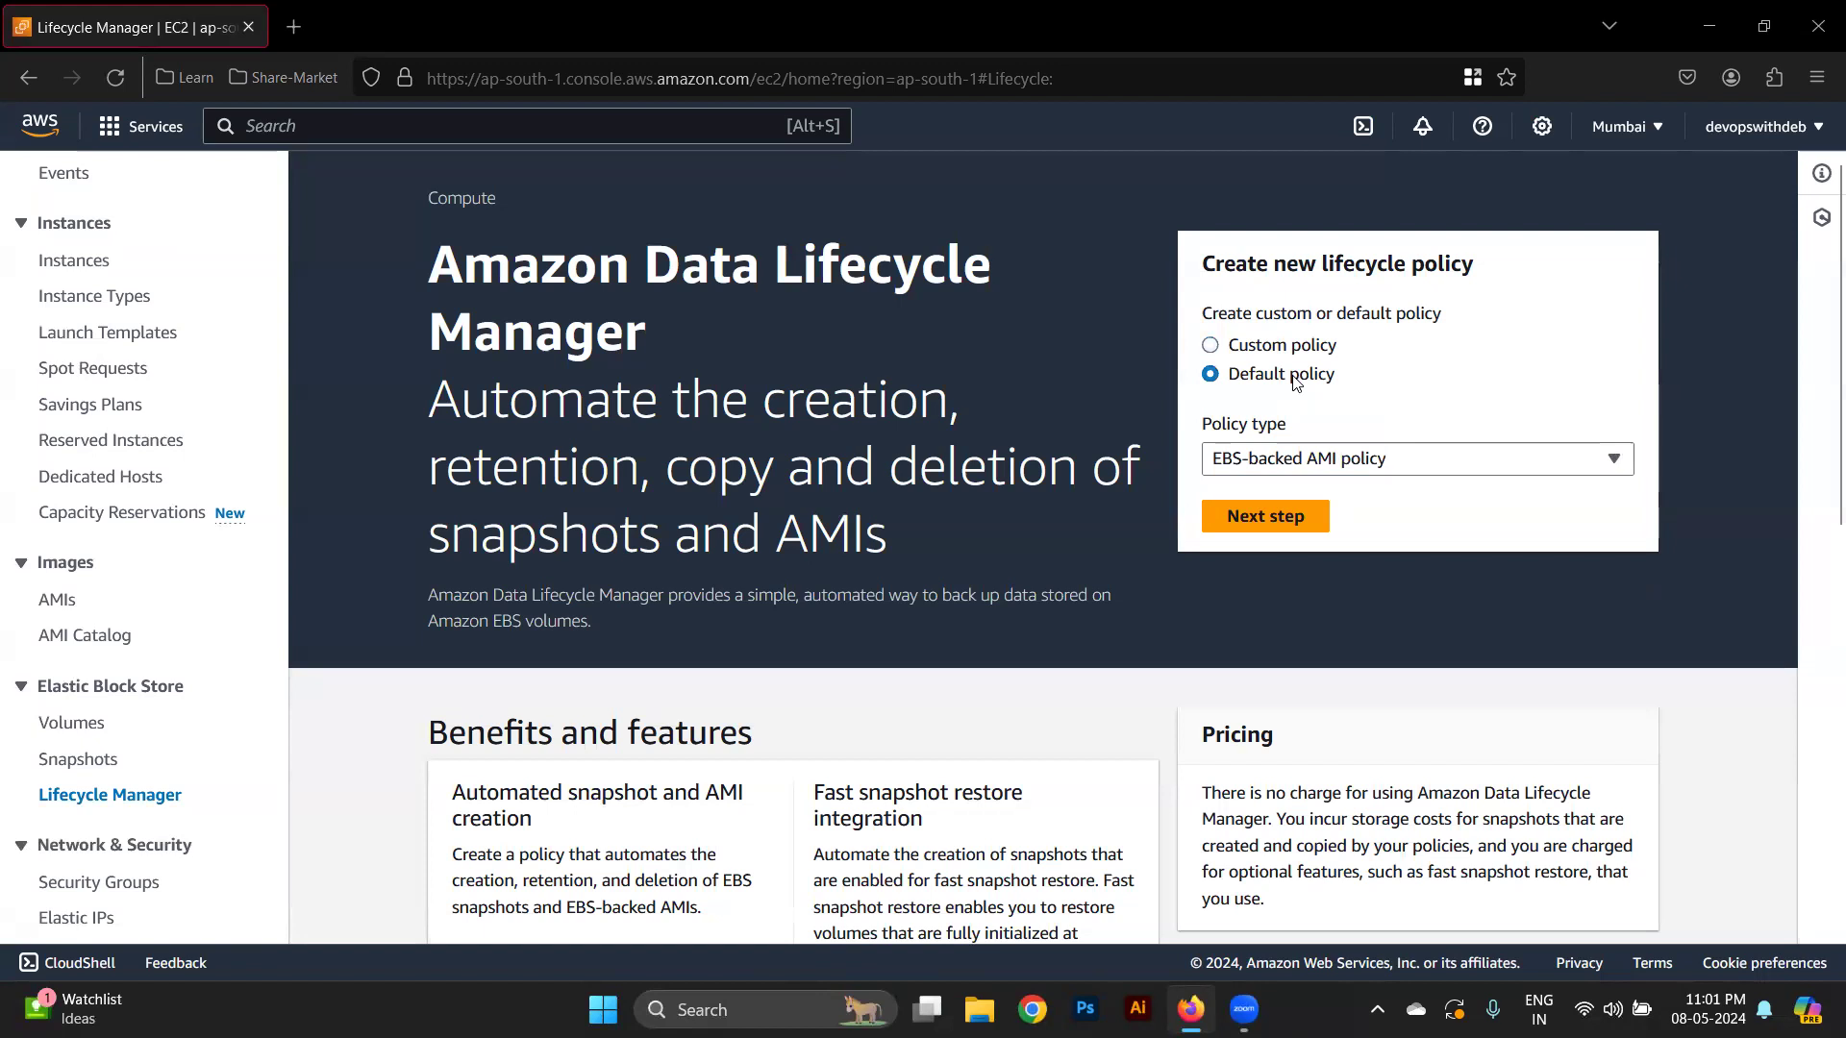
{"action": "left_click", "coordinate": [1328, 464]}
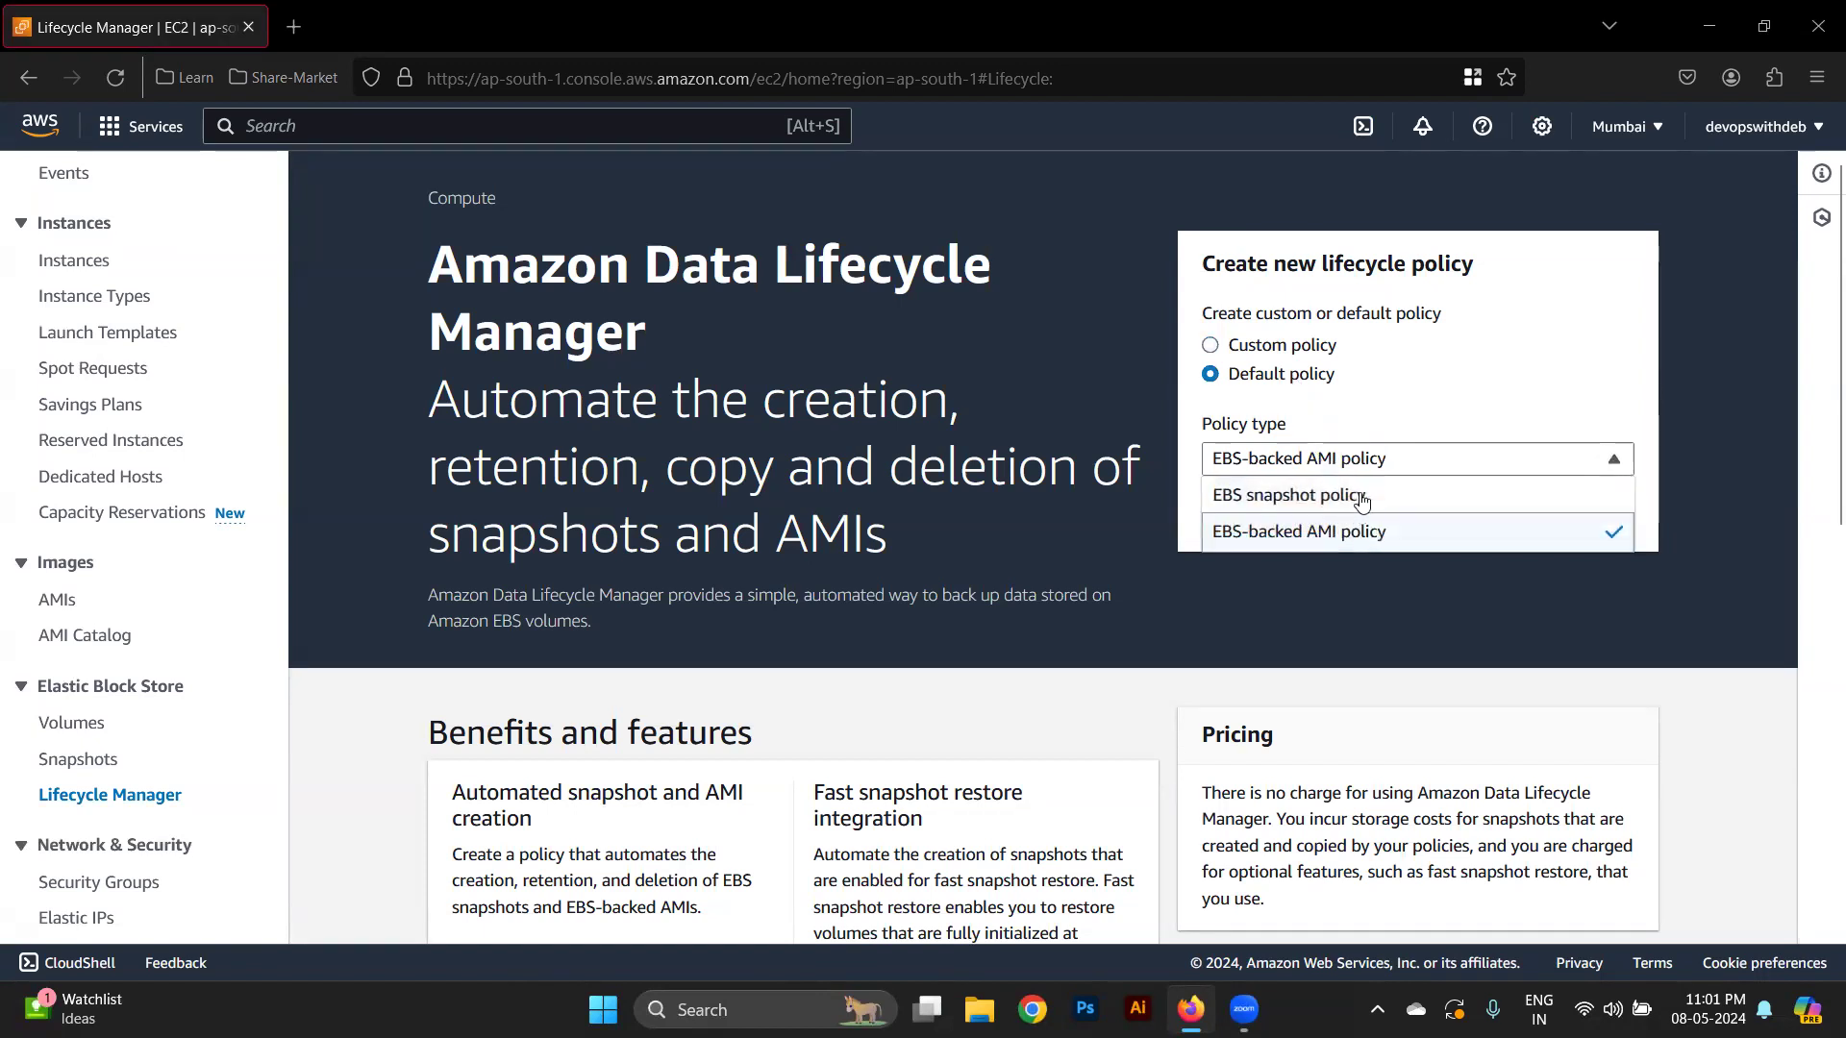
{"action": "left_click", "coordinate": [1426, 416]}
{"action": "scroll", "coordinate": [1426, 424], "scroll_direction": "down", "scroll_amount": 3}
{"action": "scroll", "coordinate": [1425, 424], "scroll_direction": "up", "scroll_amount": 3}
{"action": "left_click", "coordinate": [1260, 348]}
{"action": "left_click", "coordinate": [1284, 518]}
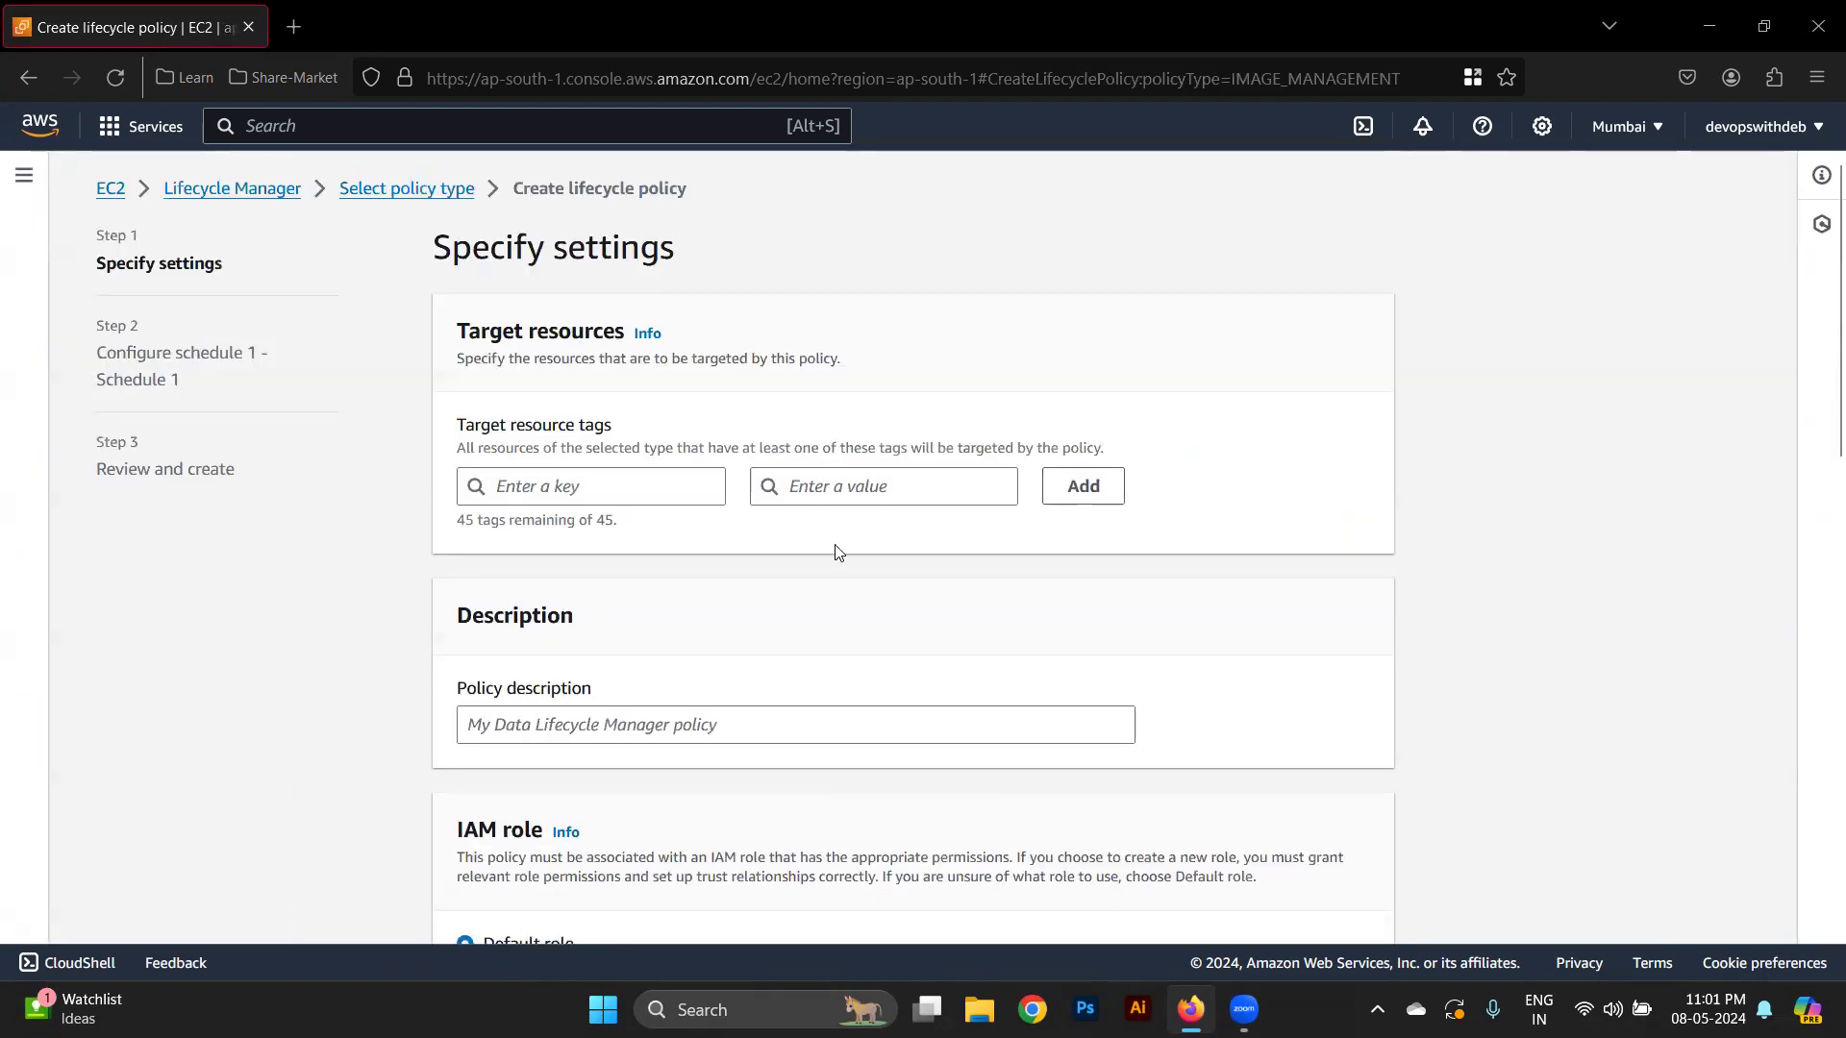
{"action": "left_click", "coordinate": [256, 192]}
Choose EBS snapshot policy for the custom lifecycle policy and continue to its settings
{"action": "left_click", "coordinate": [1261, 462]}
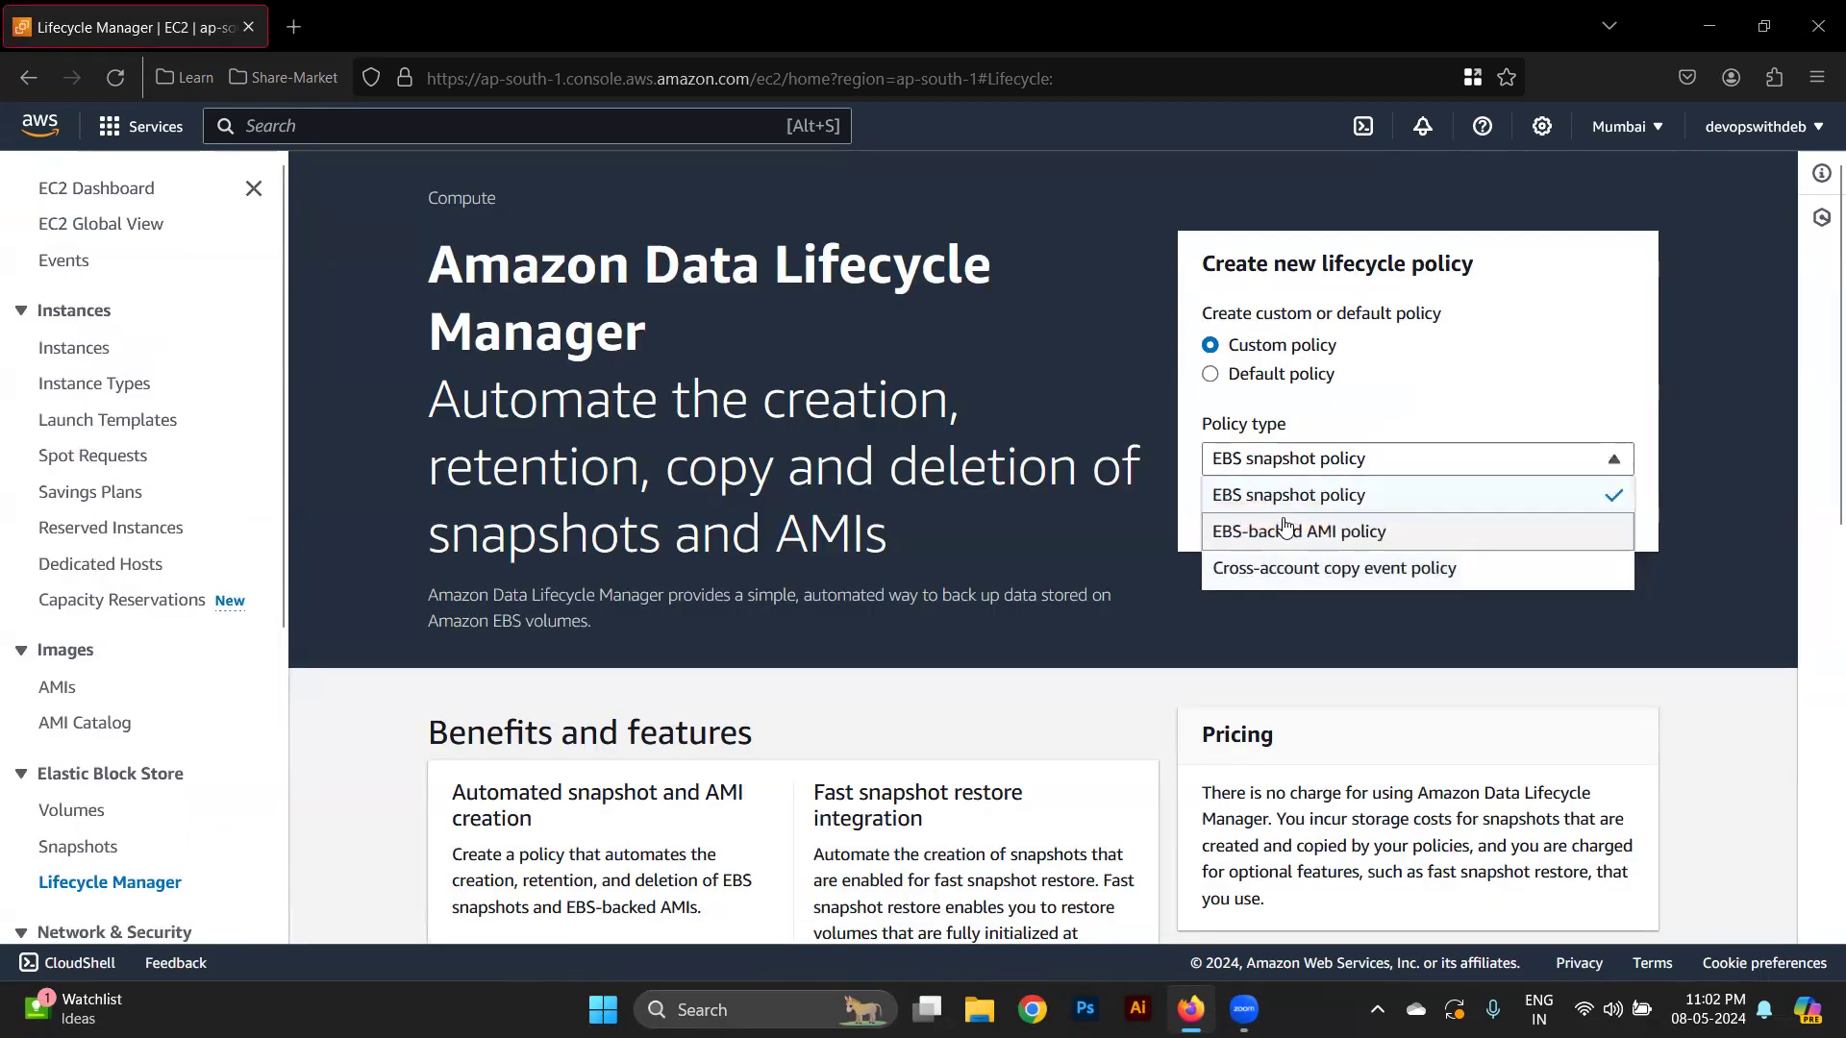
{"action": "left_click", "coordinate": [1284, 494]}
{"action": "left_click", "coordinate": [1285, 519]}
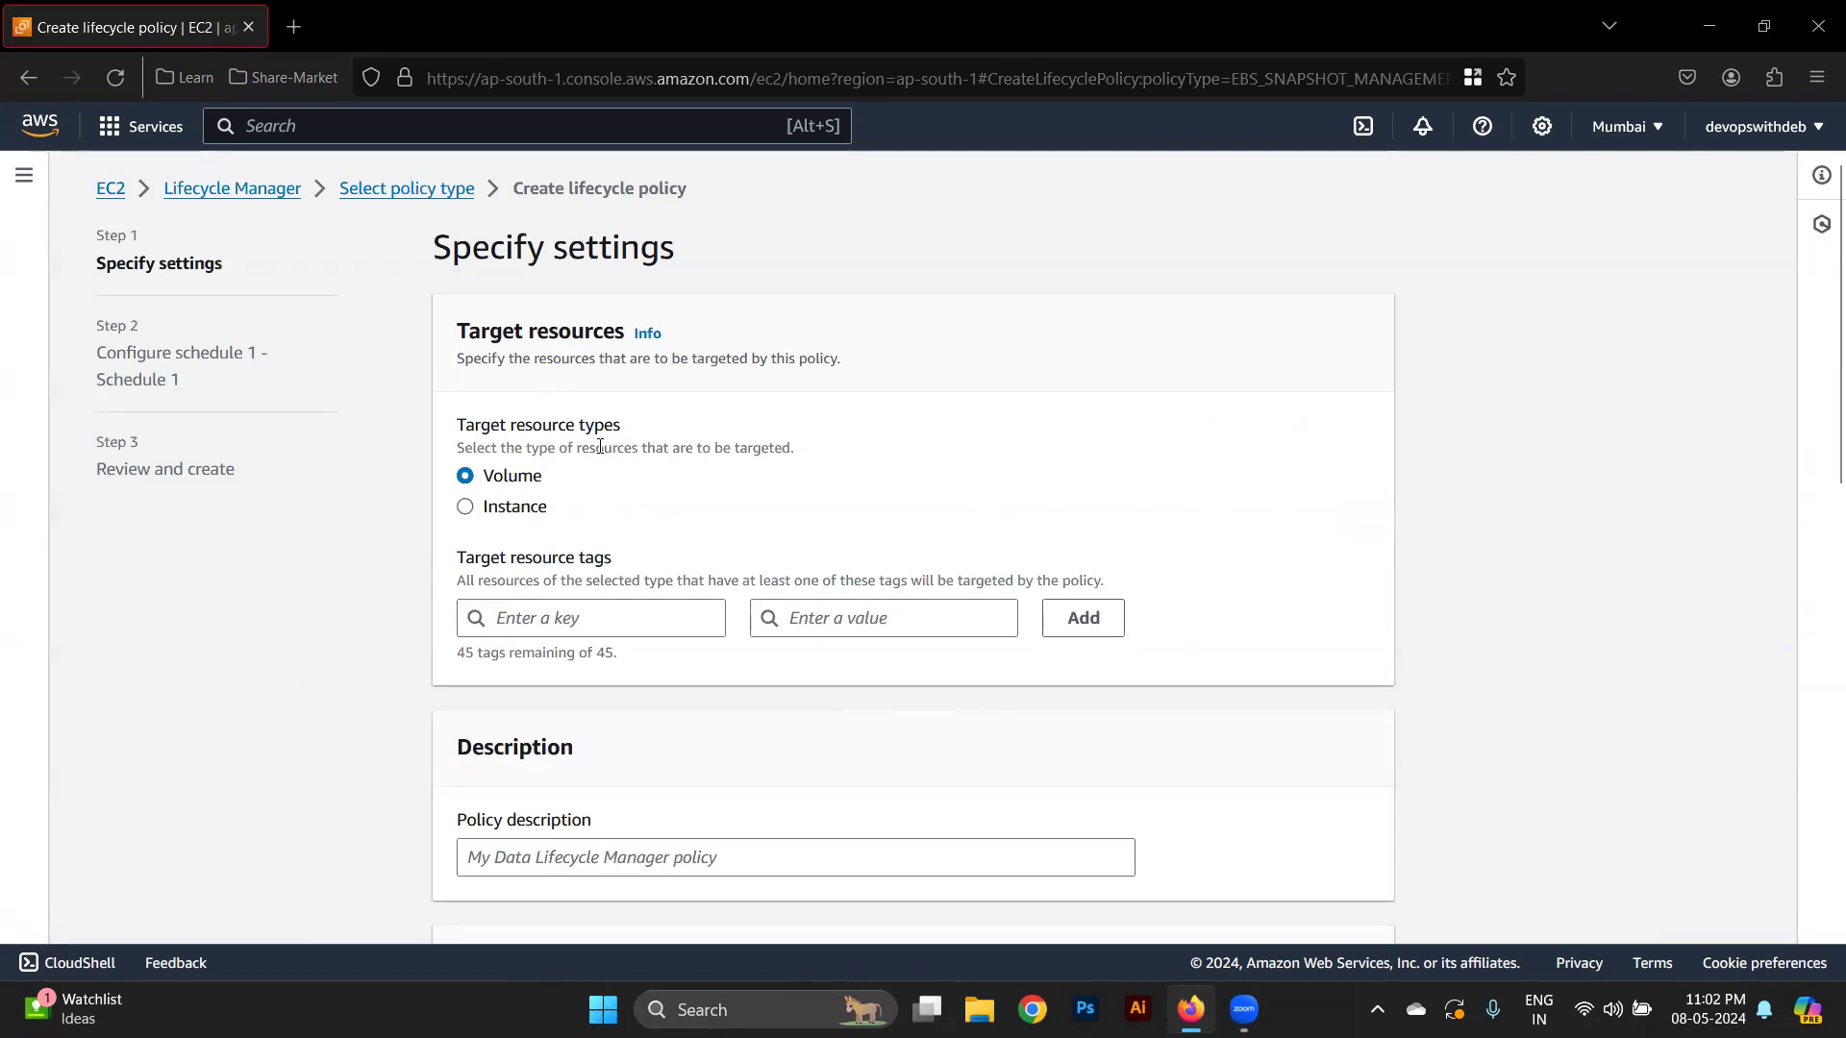
Select Volume as the target resource type and check the suggested tag keys
{"action": "left_click", "coordinate": [511, 519]}
{"action": "left_click", "coordinate": [516, 488]}
{"action": "left_click", "coordinate": [575, 605]}
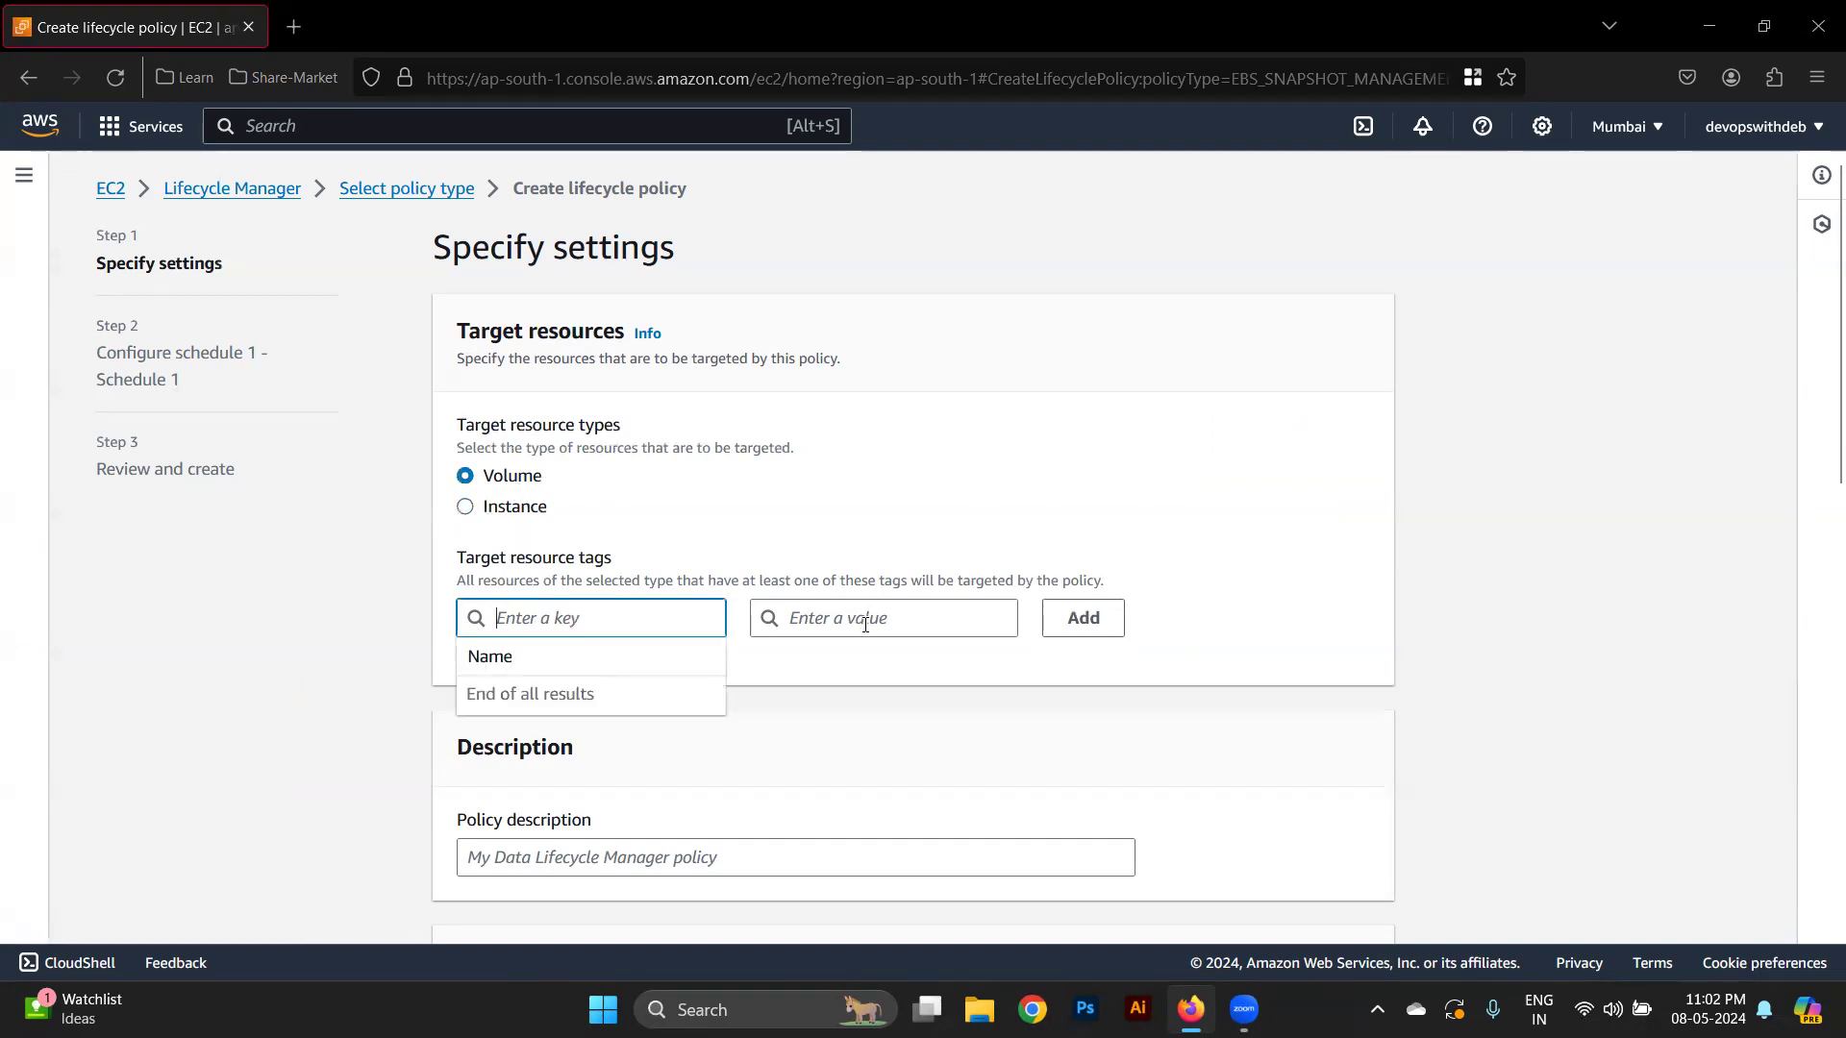
Duplicate the policy page in a new browser tab and open the EC2 Volumes list there
{"action": "right_click", "coordinate": [141, 12]}
{"action": "left_click", "coordinate": [234, 187]}
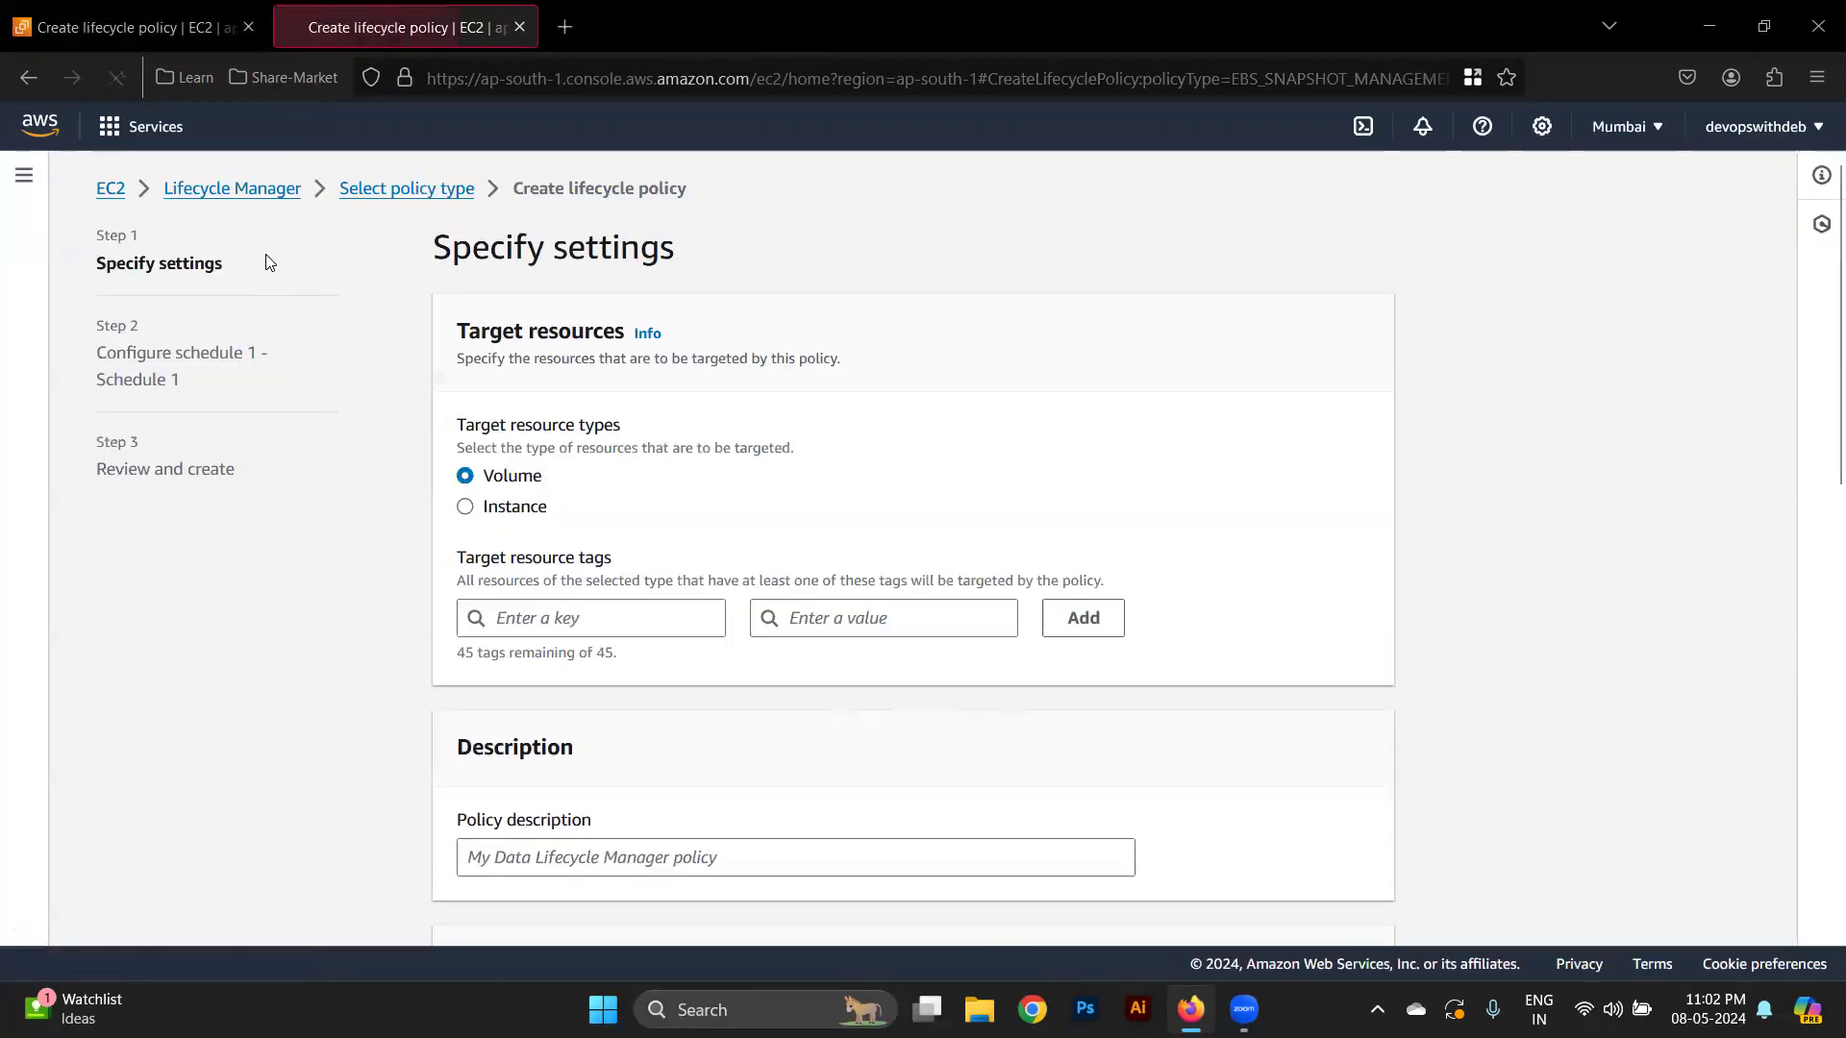
{"action": "left_click", "coordinate": [112, 190]}
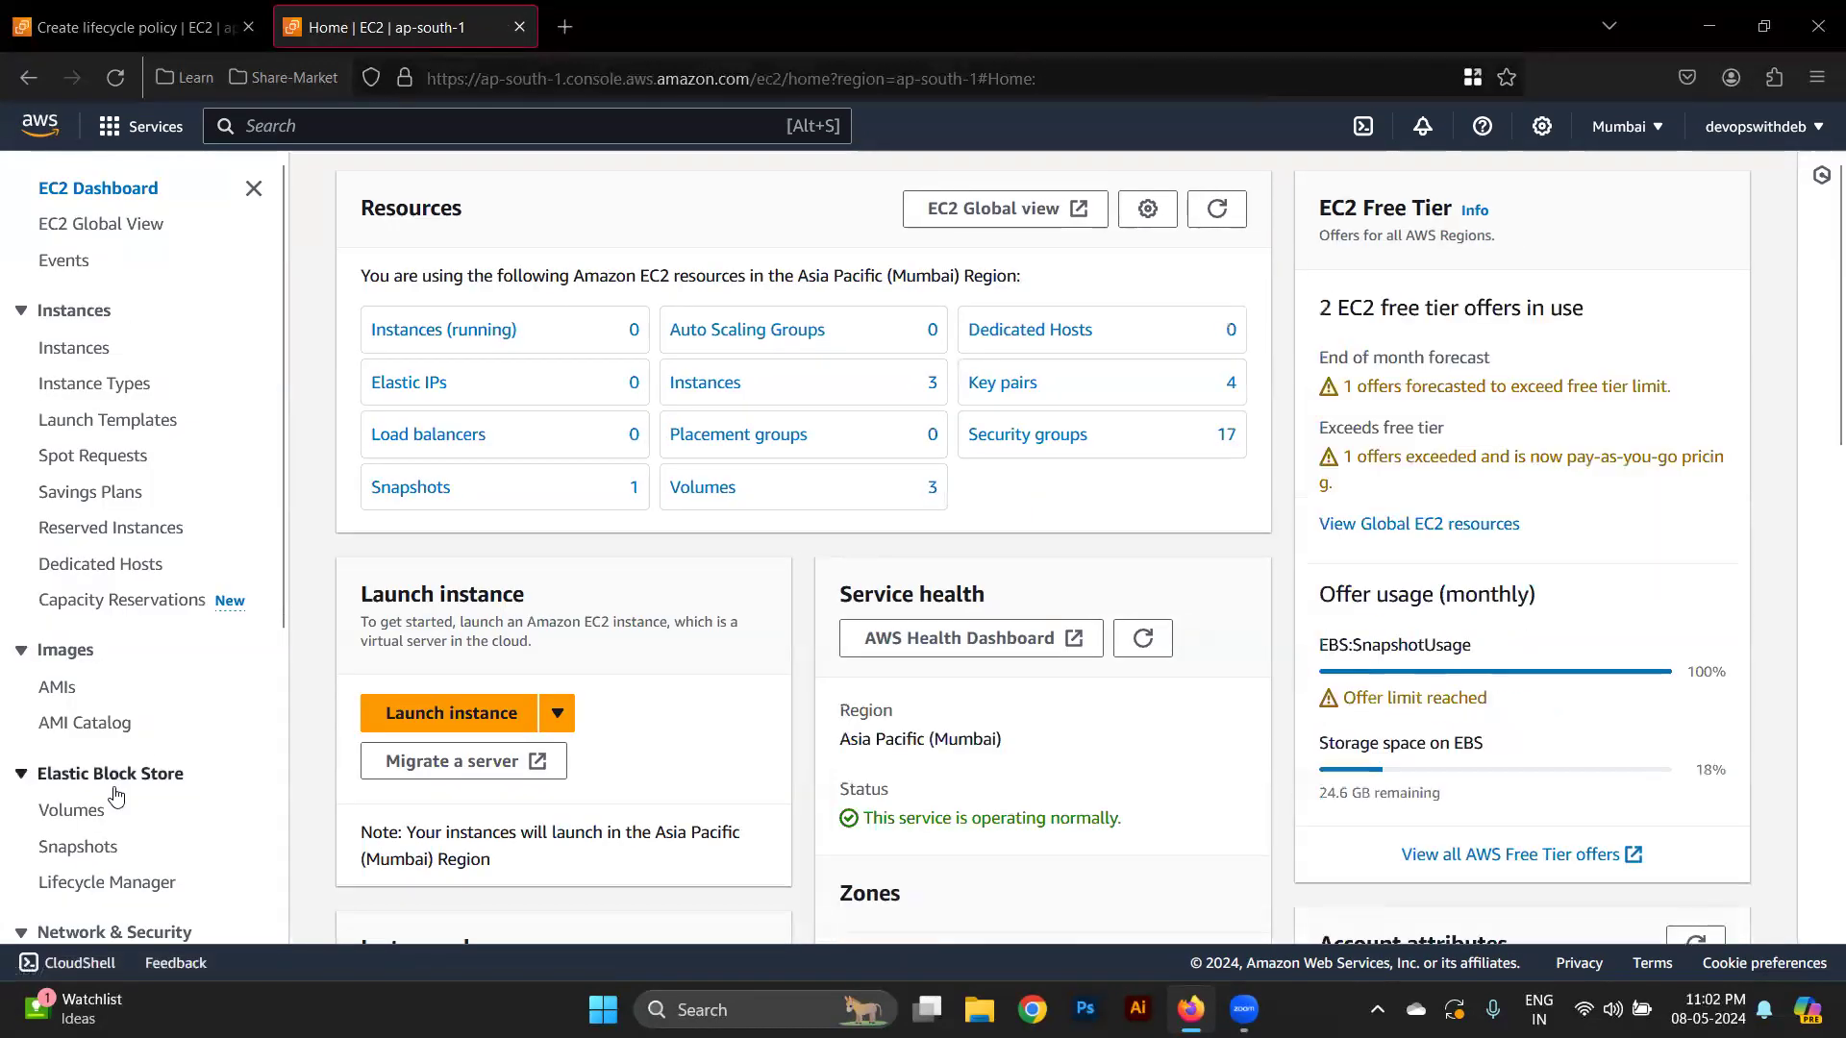
{"action": "left_click", "coordinate": [96, 813]}
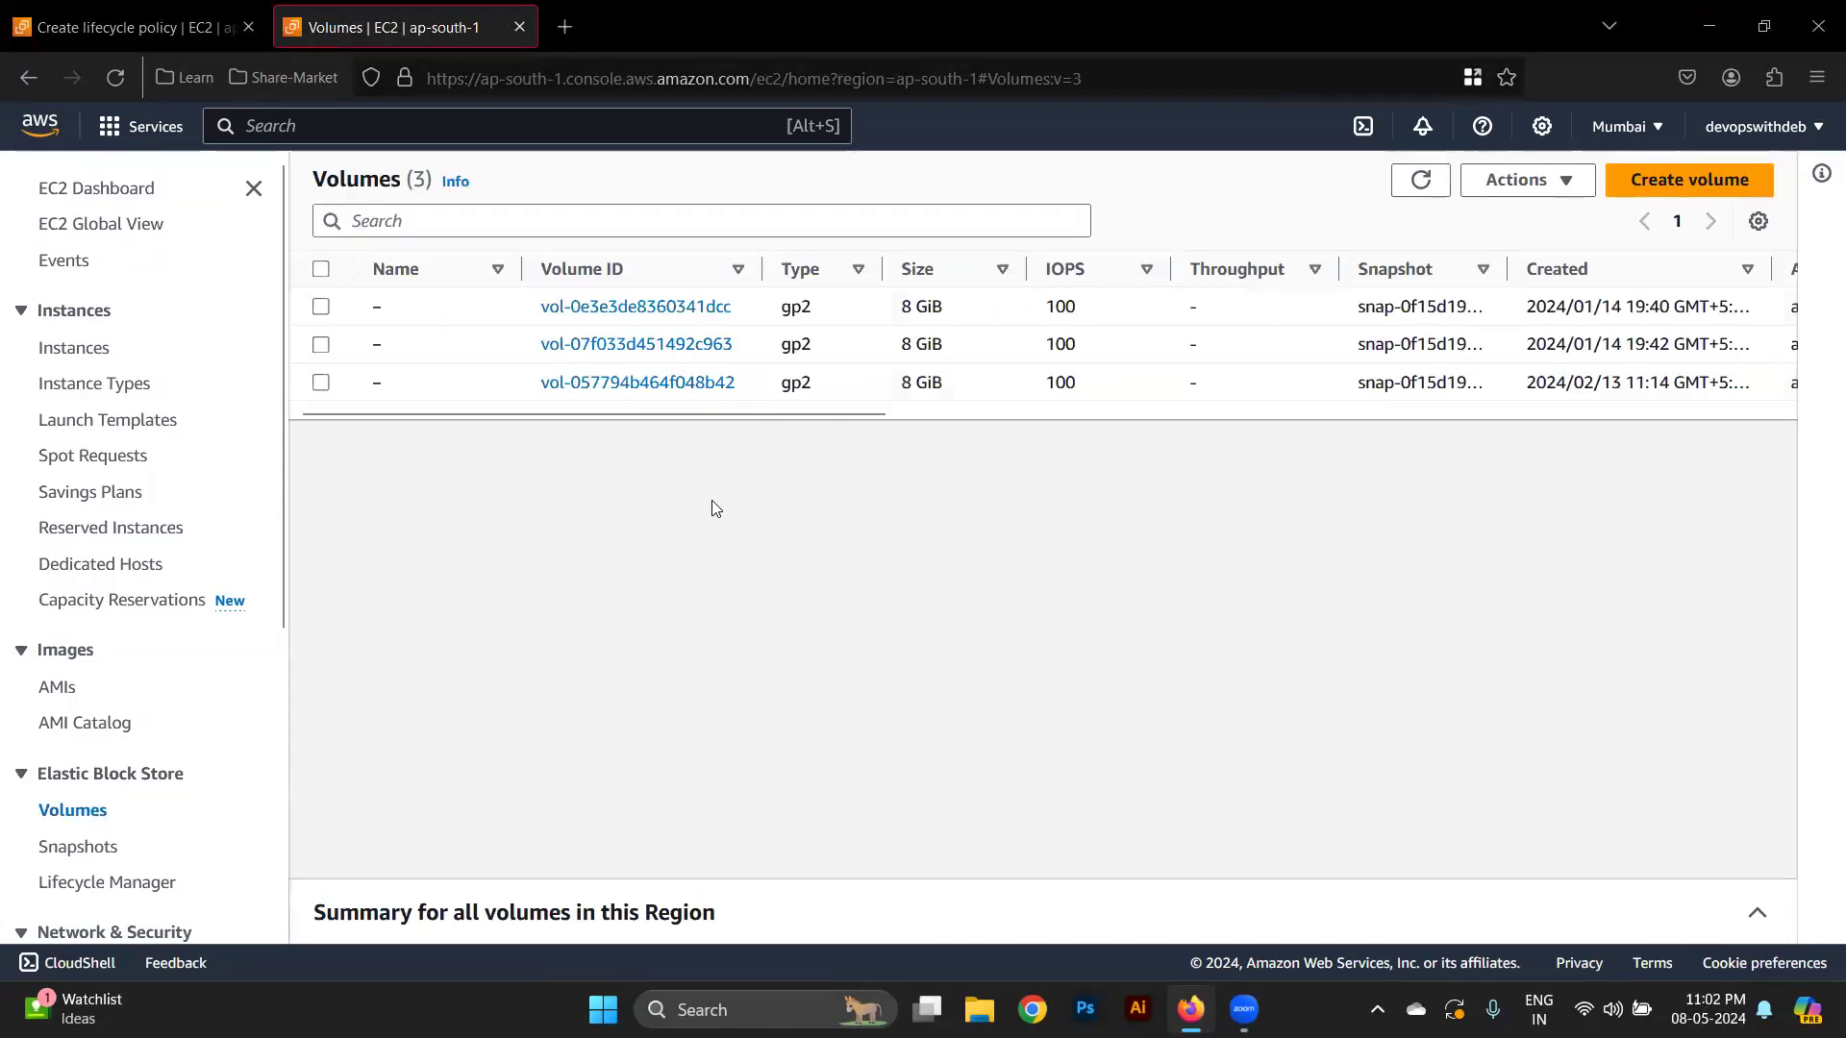
Copy the ID of volume vol-0e3e3de8360341dcc and use it as the target resource tag value in the policy
{"action": "left_click", "coordinate": [1139, 308]}
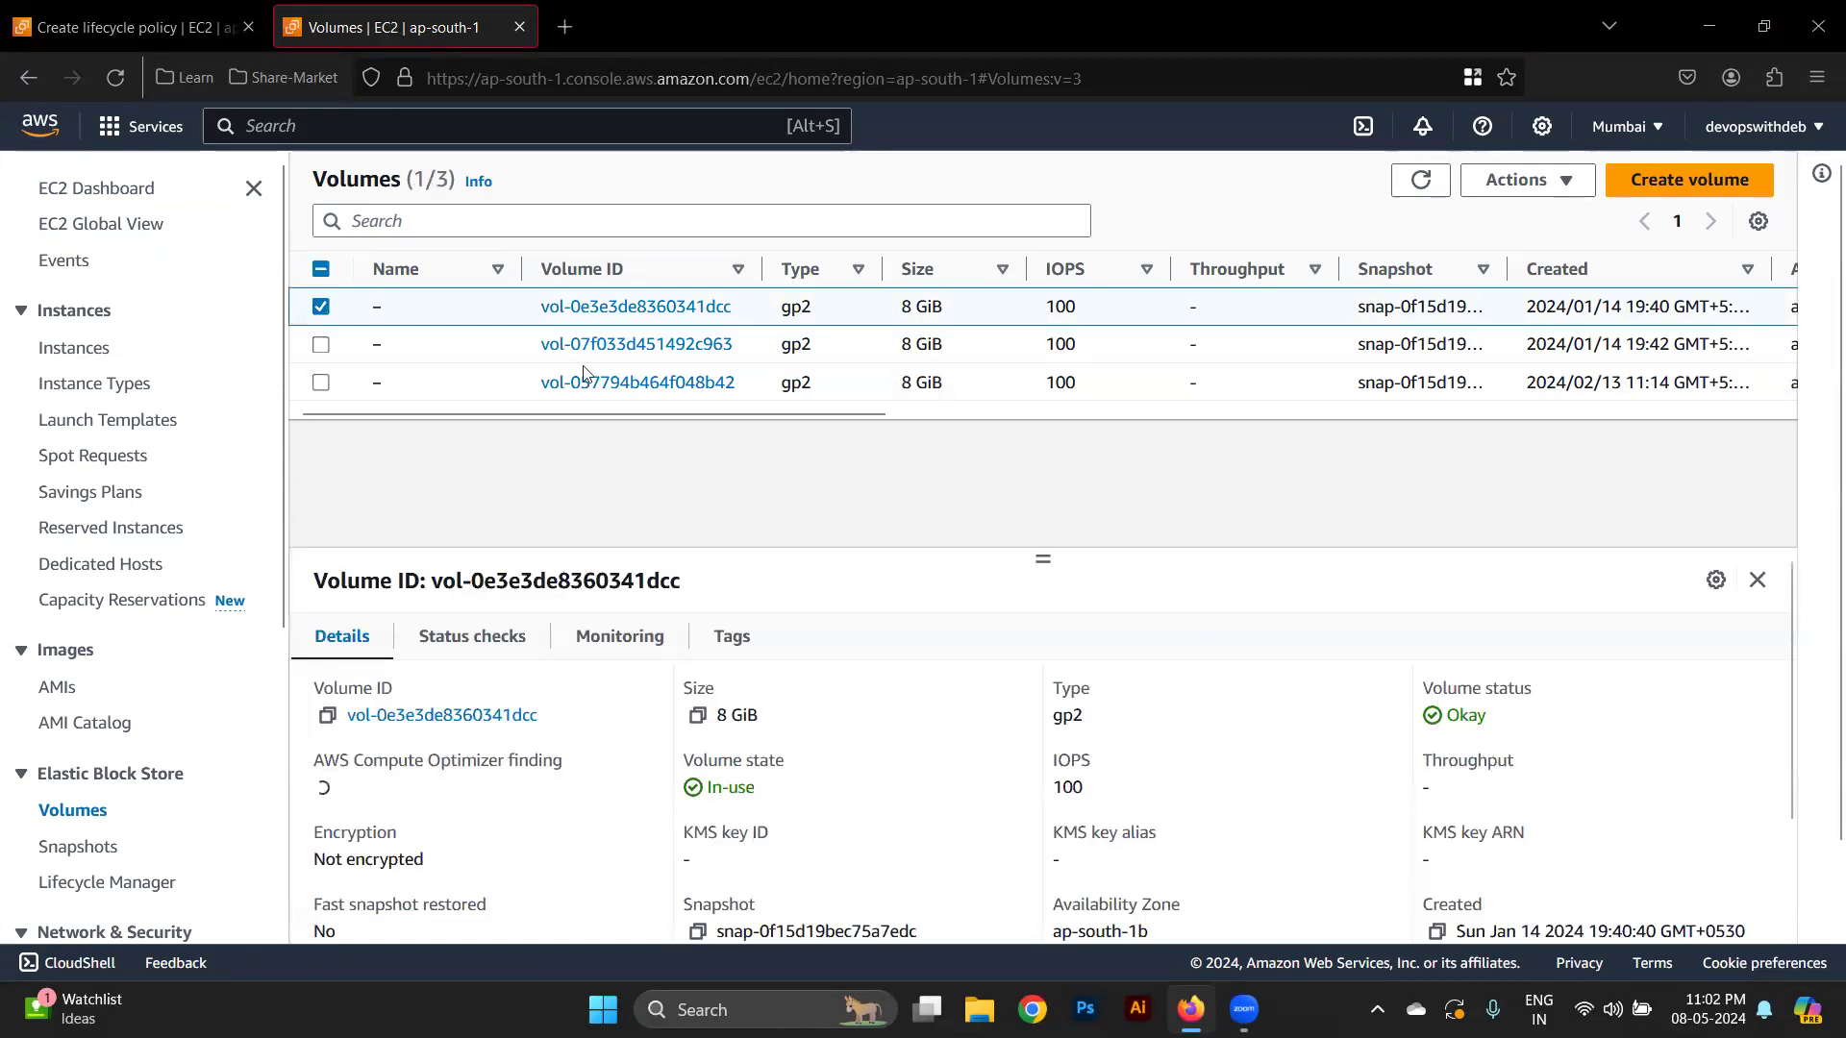
{"action": "triple_click", "coordinate": [560, 308]}
{"action": "key", "text": "ctrl+c"}
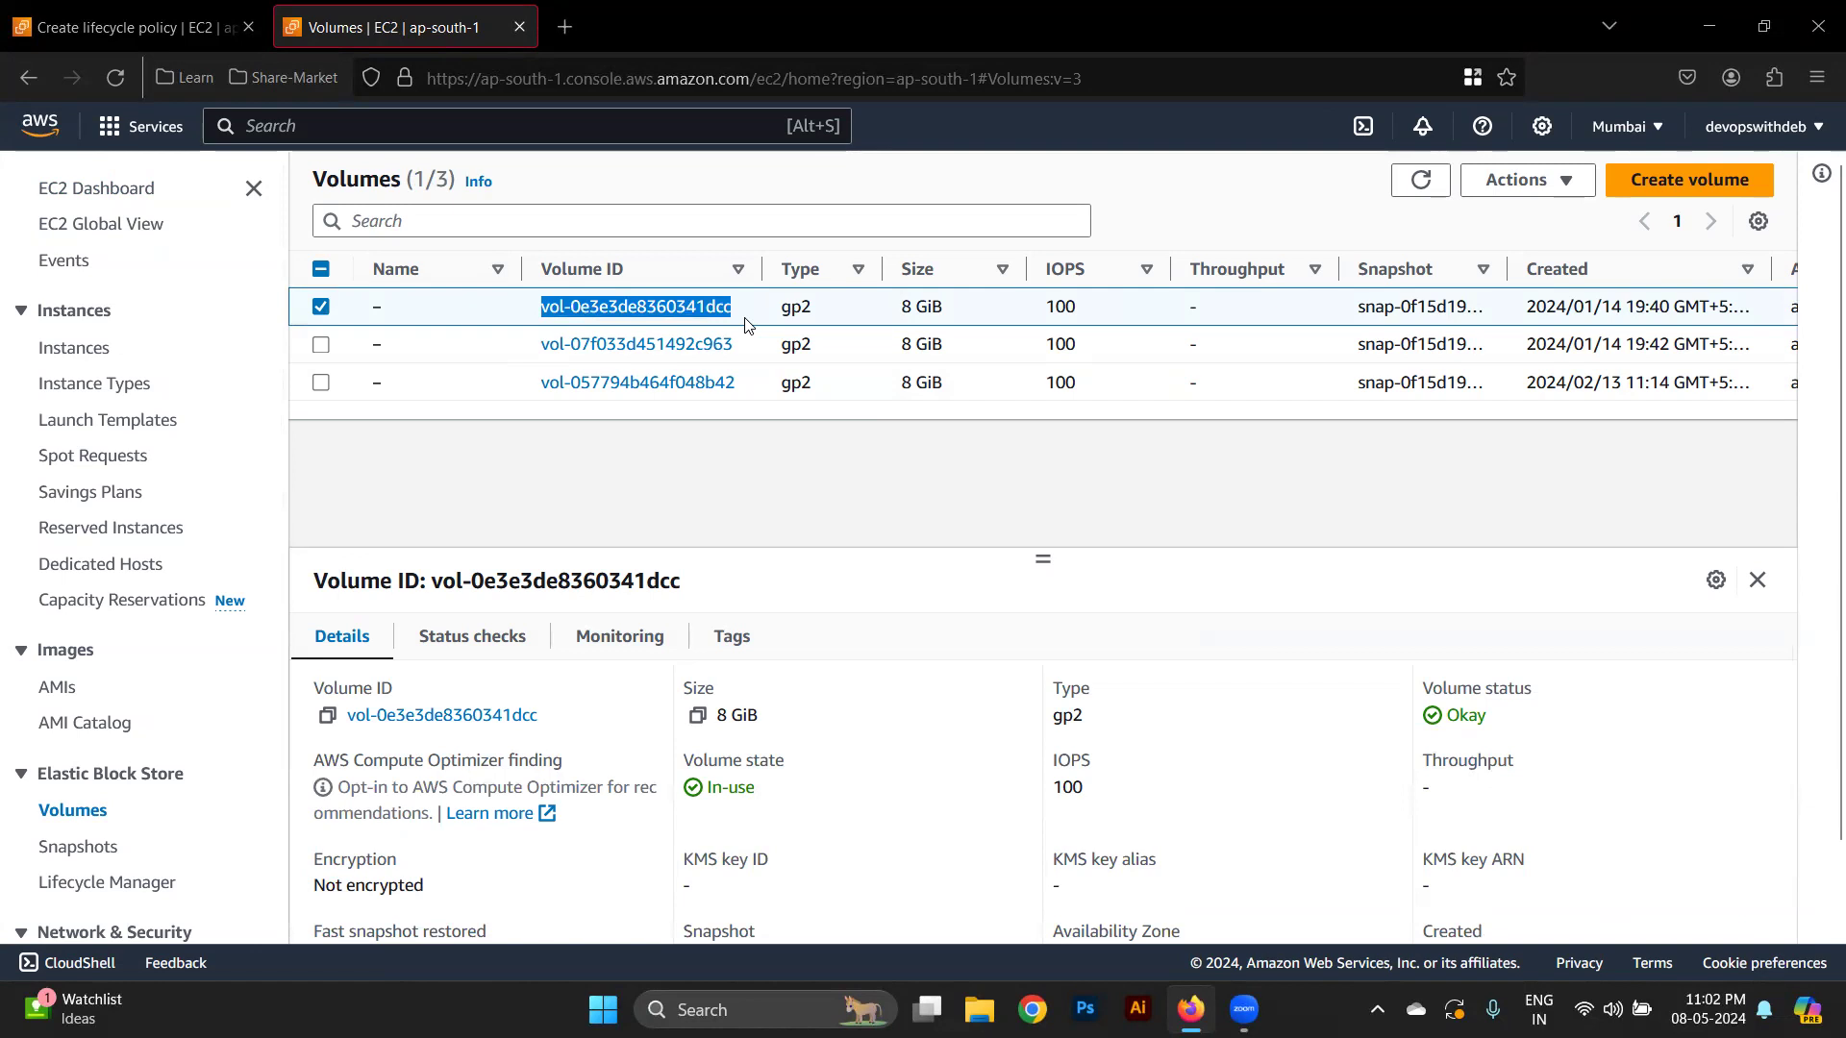
{"action": "left_click", "coordinate": [92, 6]}
{"action": "left_click", "coordinate": [842, 618]}
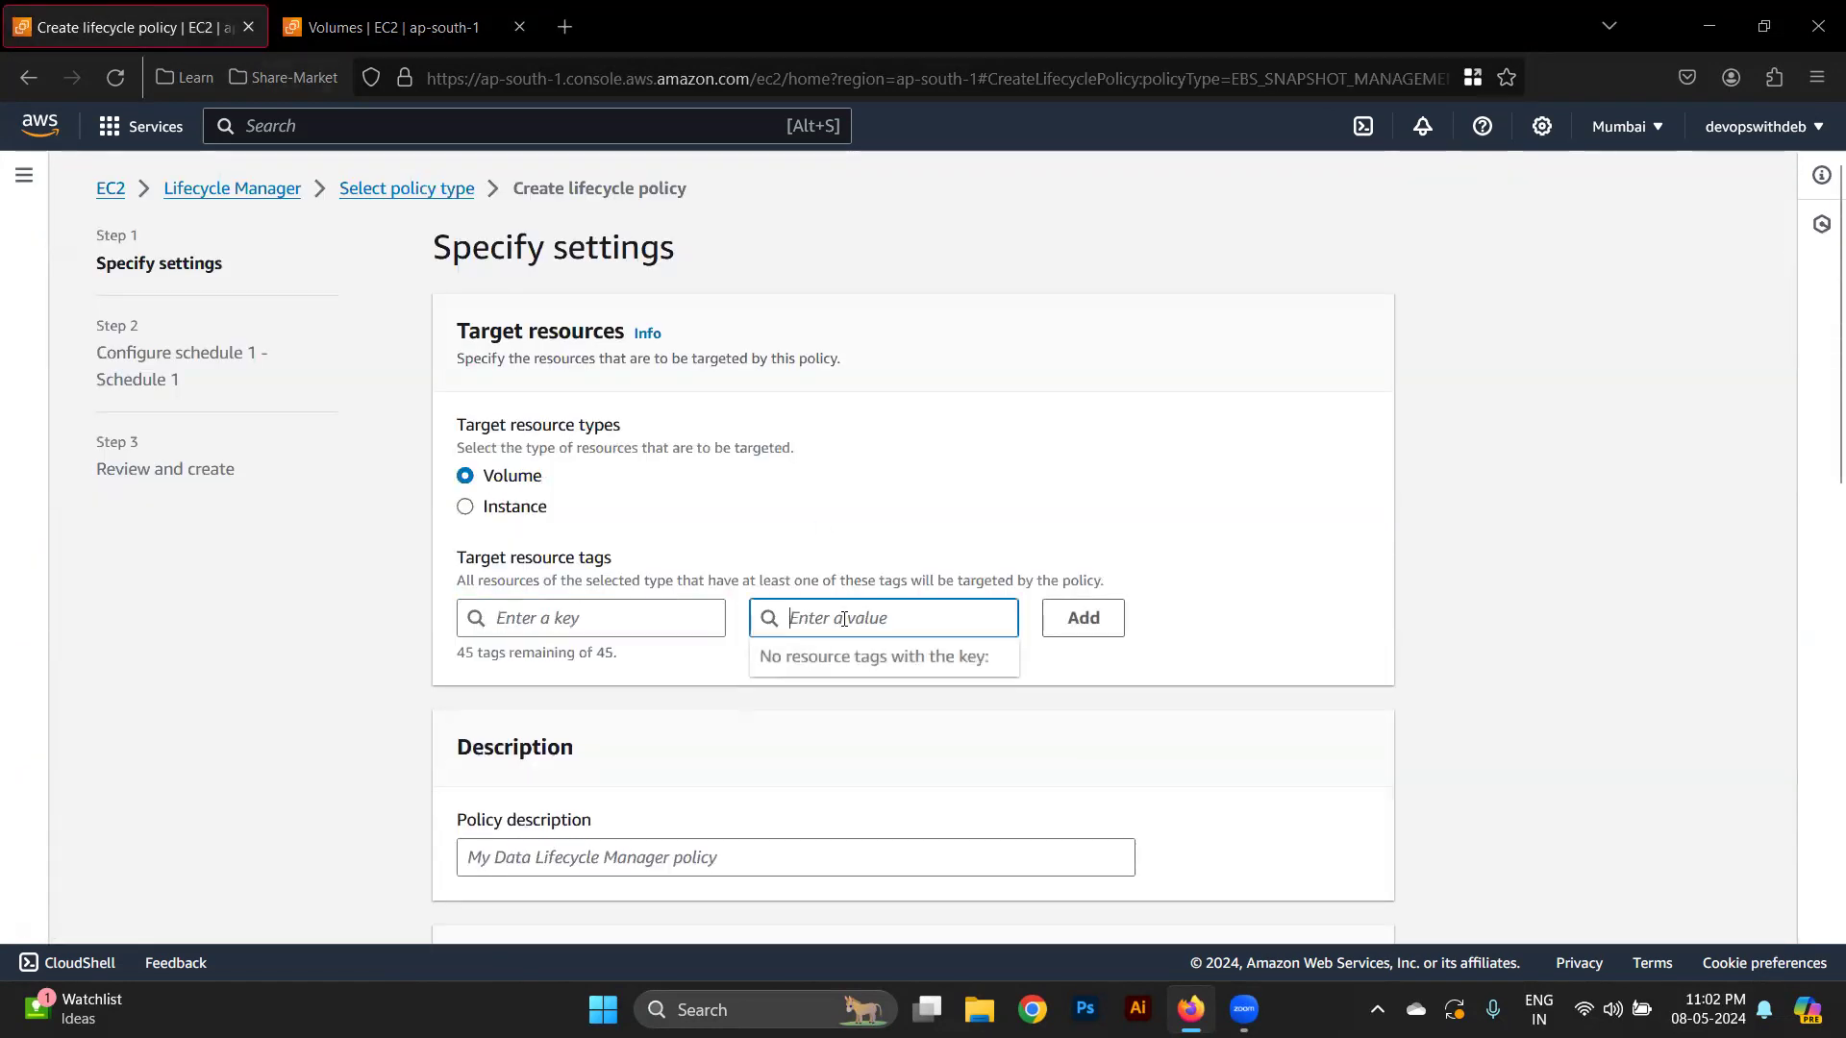
{"action": "key", "text": "ctrl+v"}
{"action": "left_click", "coordinate": [836, 658]}
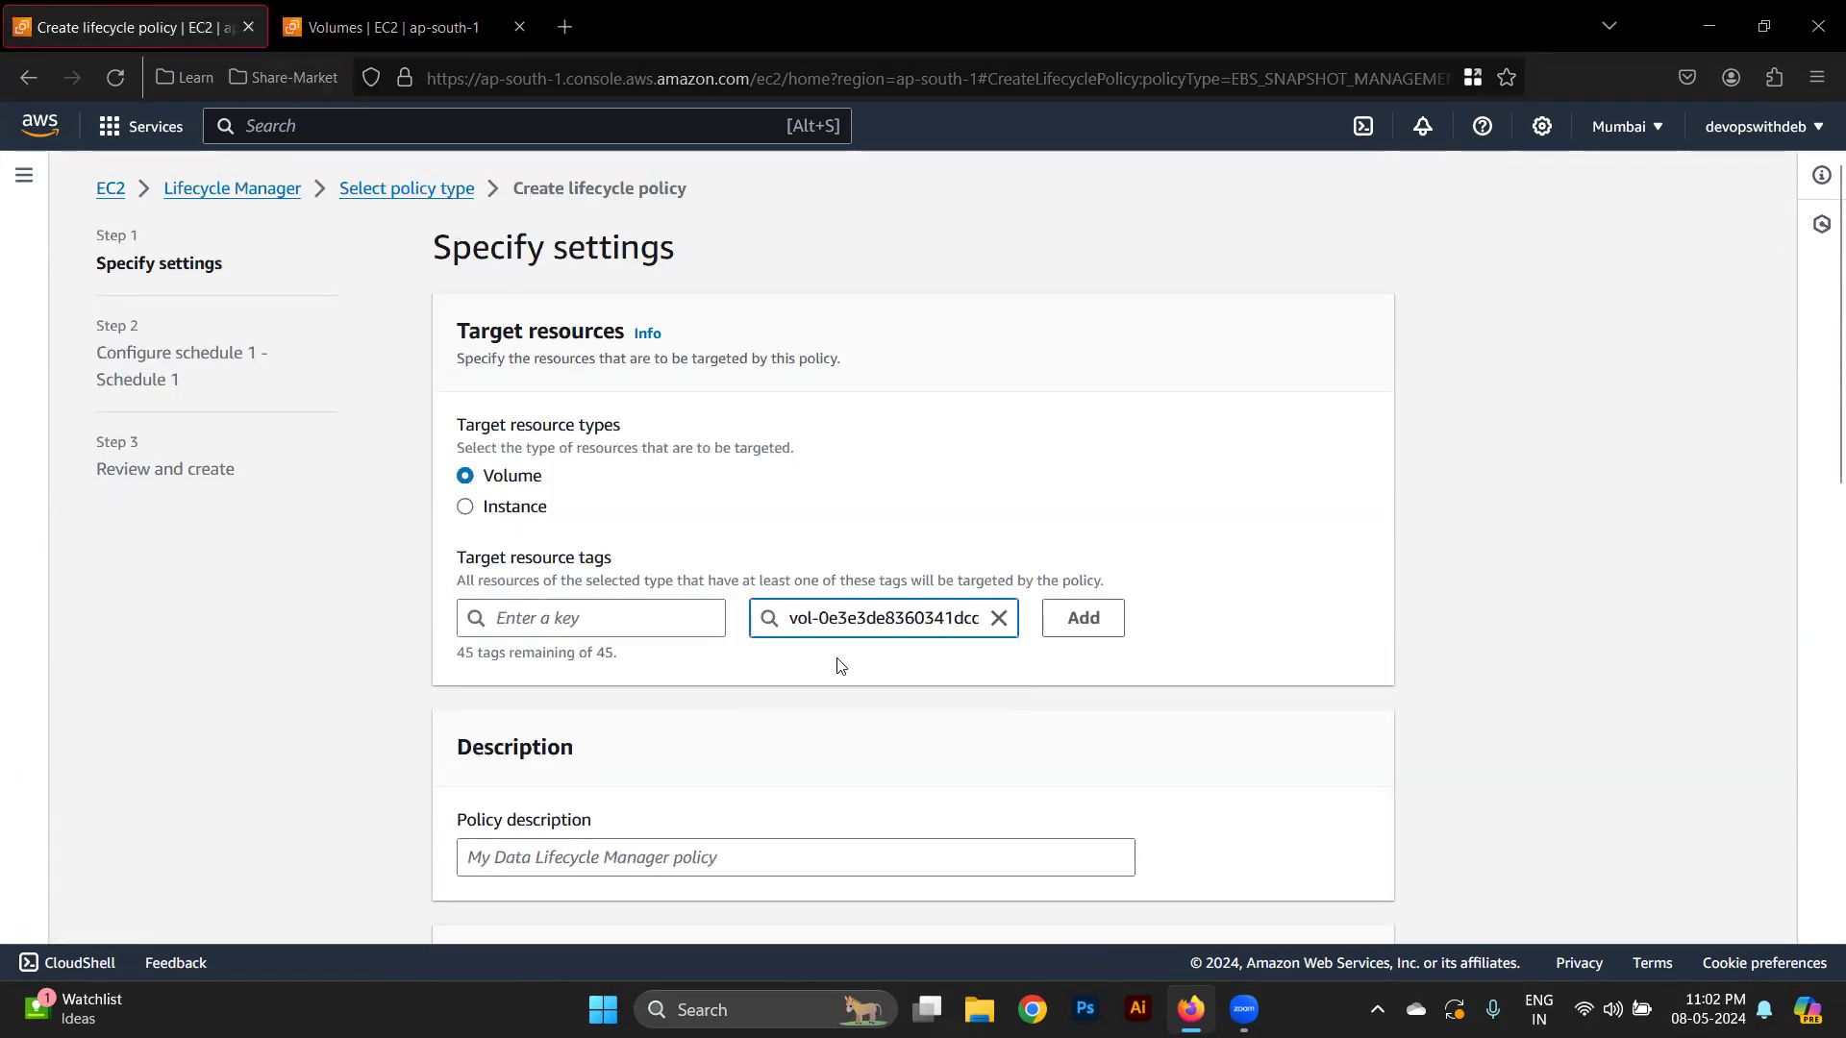
Copy the Volume ID column name from the Volumes list and use it as the target resource tag key
{"action": "left_click", "coordinate": [388, 8]}
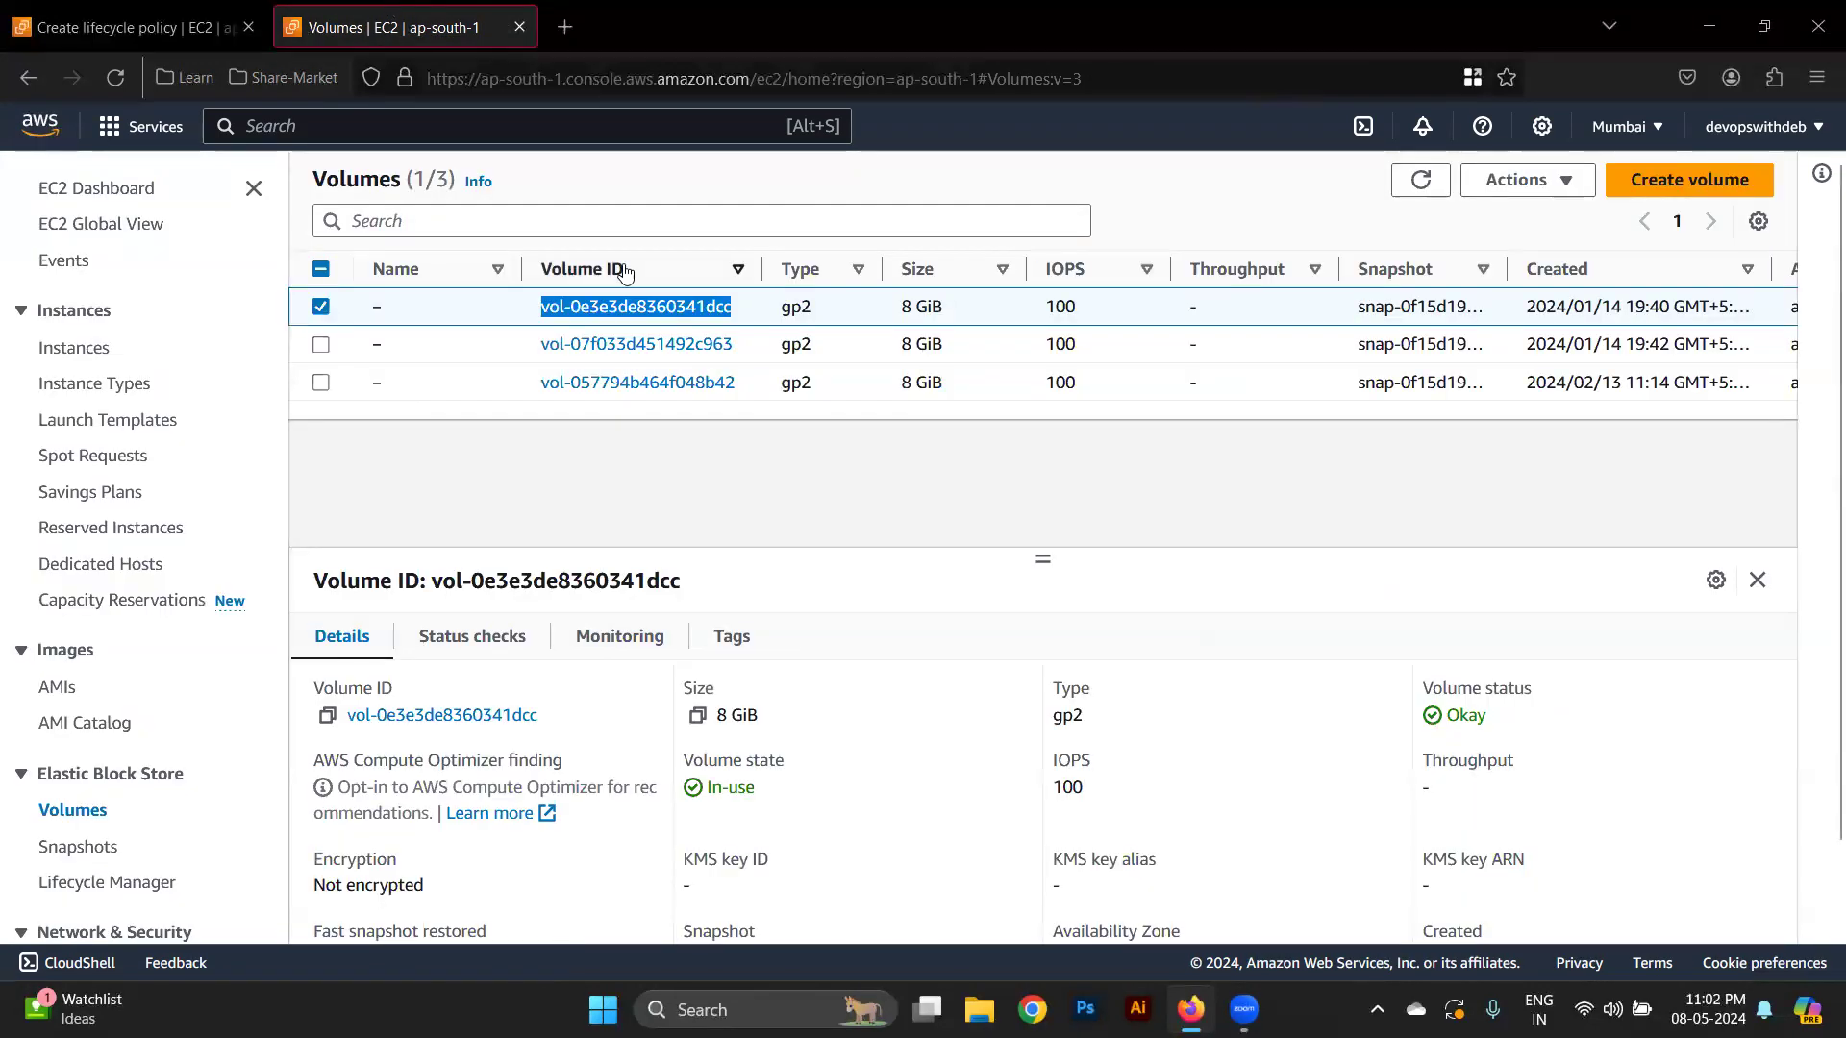
{"action": "left_click_drag", "start_coordinate": [626, 272], "coordinate": [539, 281]}
{"action": "key", "text": "ctrl+c"}
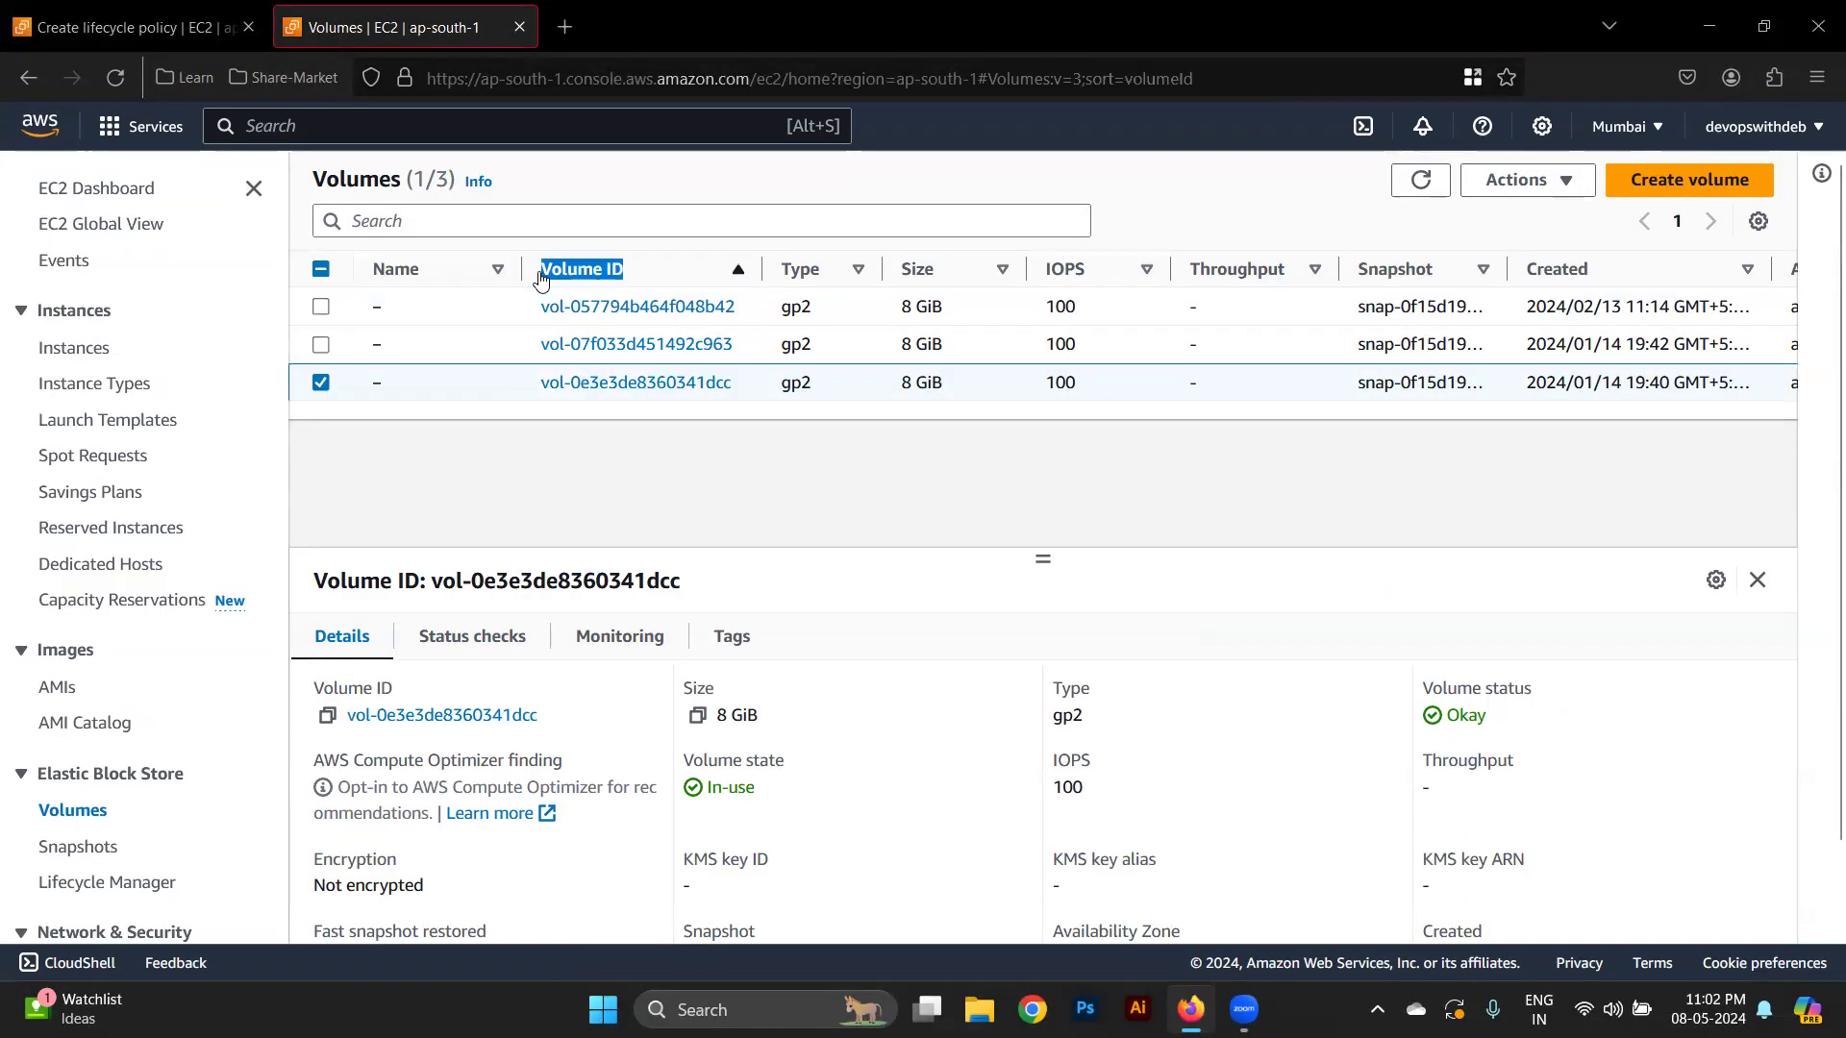
{"action": "left_click", "coordinate": [125, 8]}
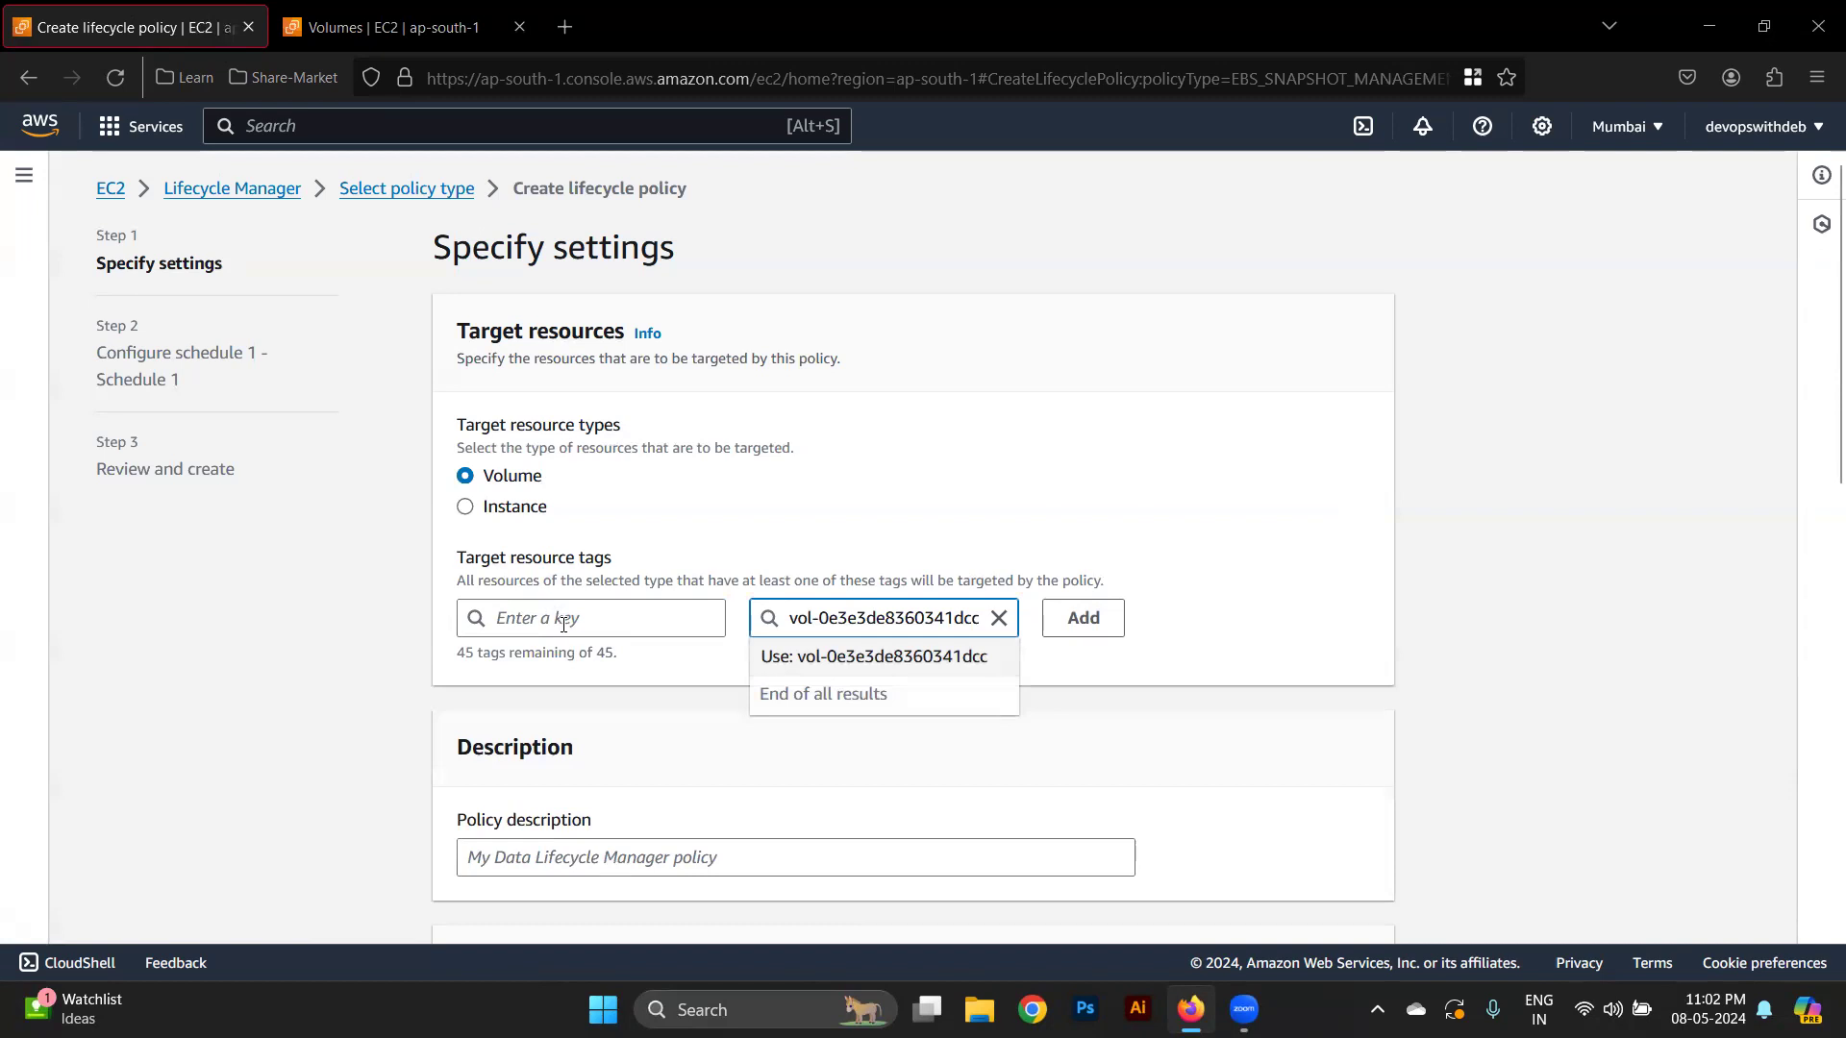
{"action": "left_click", "coordinate": [574, 625]}
{"action": "key", "text": "ctrl+v"}
{"action": "left_click", "coordinate": [597, 665]}
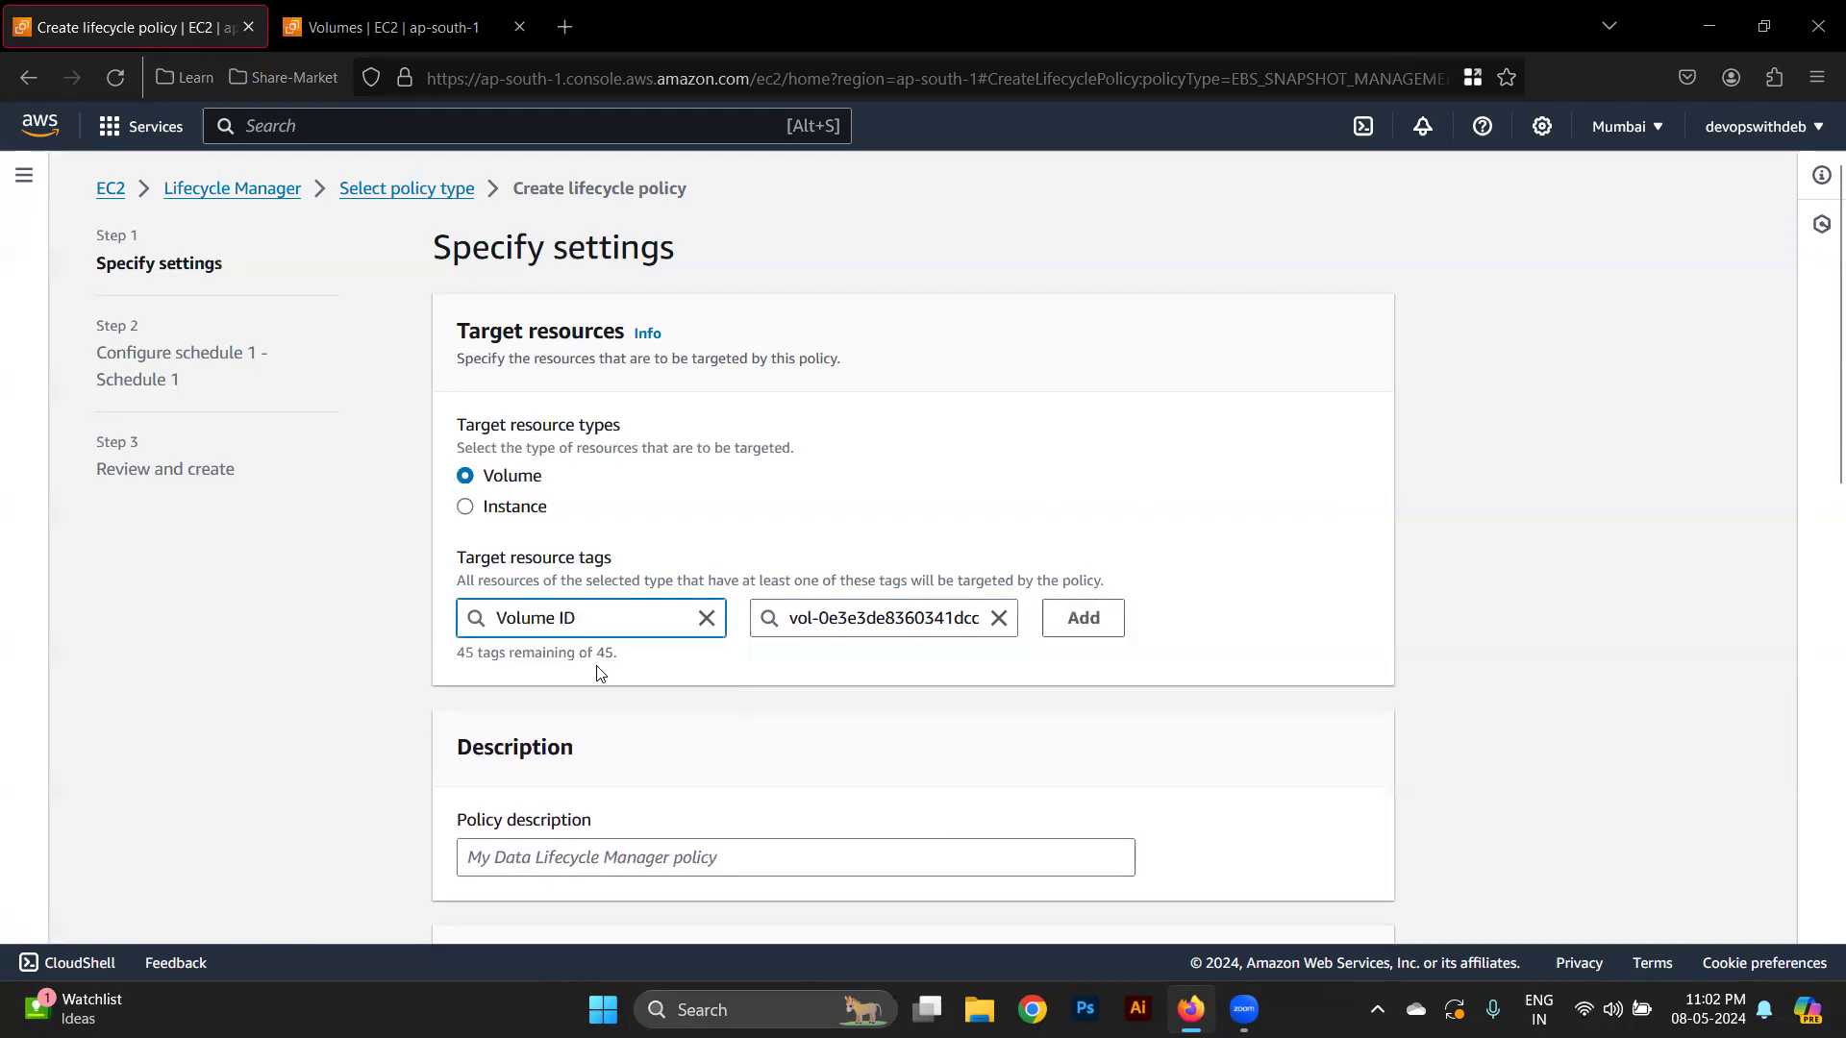
{"action": "left_click", "coordinate": [958, 762]}
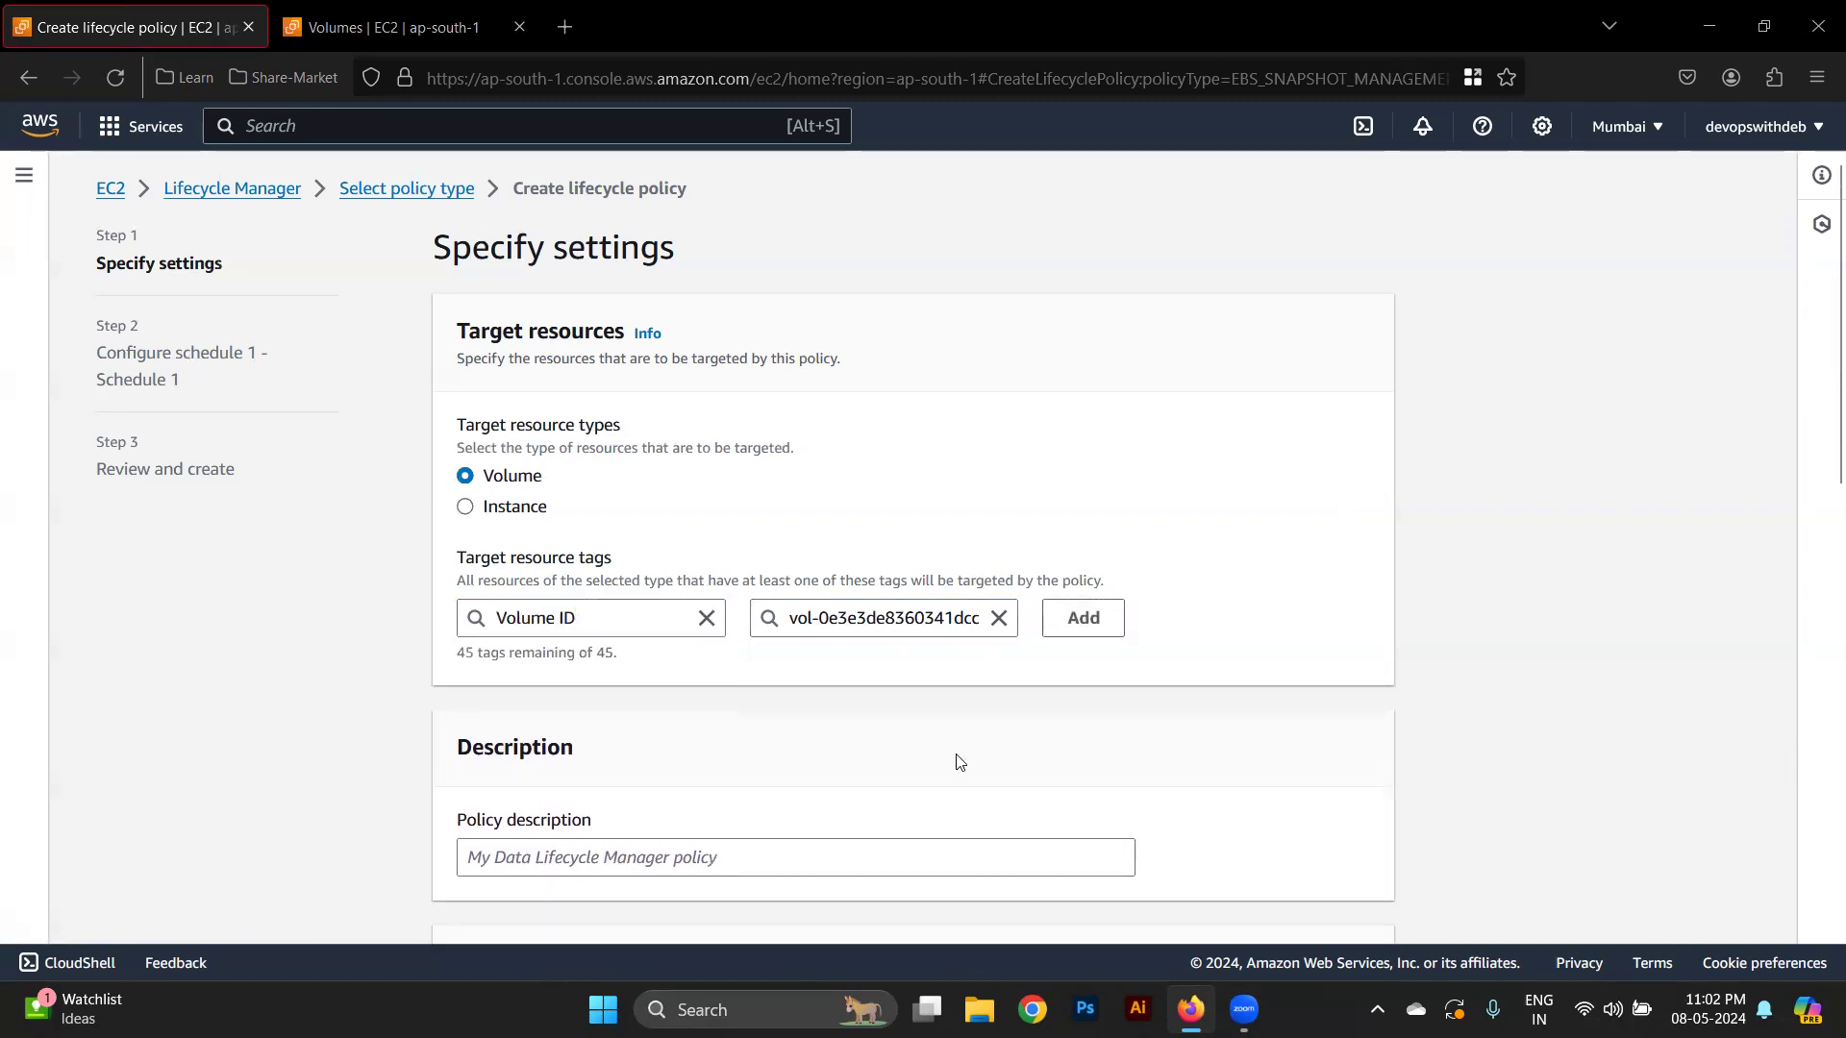
Examine the other IAM roles available for the policy, return to Default role, and review the policy status options
{"action": "scroll", "coordinate": [958, 763], "scroll_direction": "down", "scroll_amount": 2}
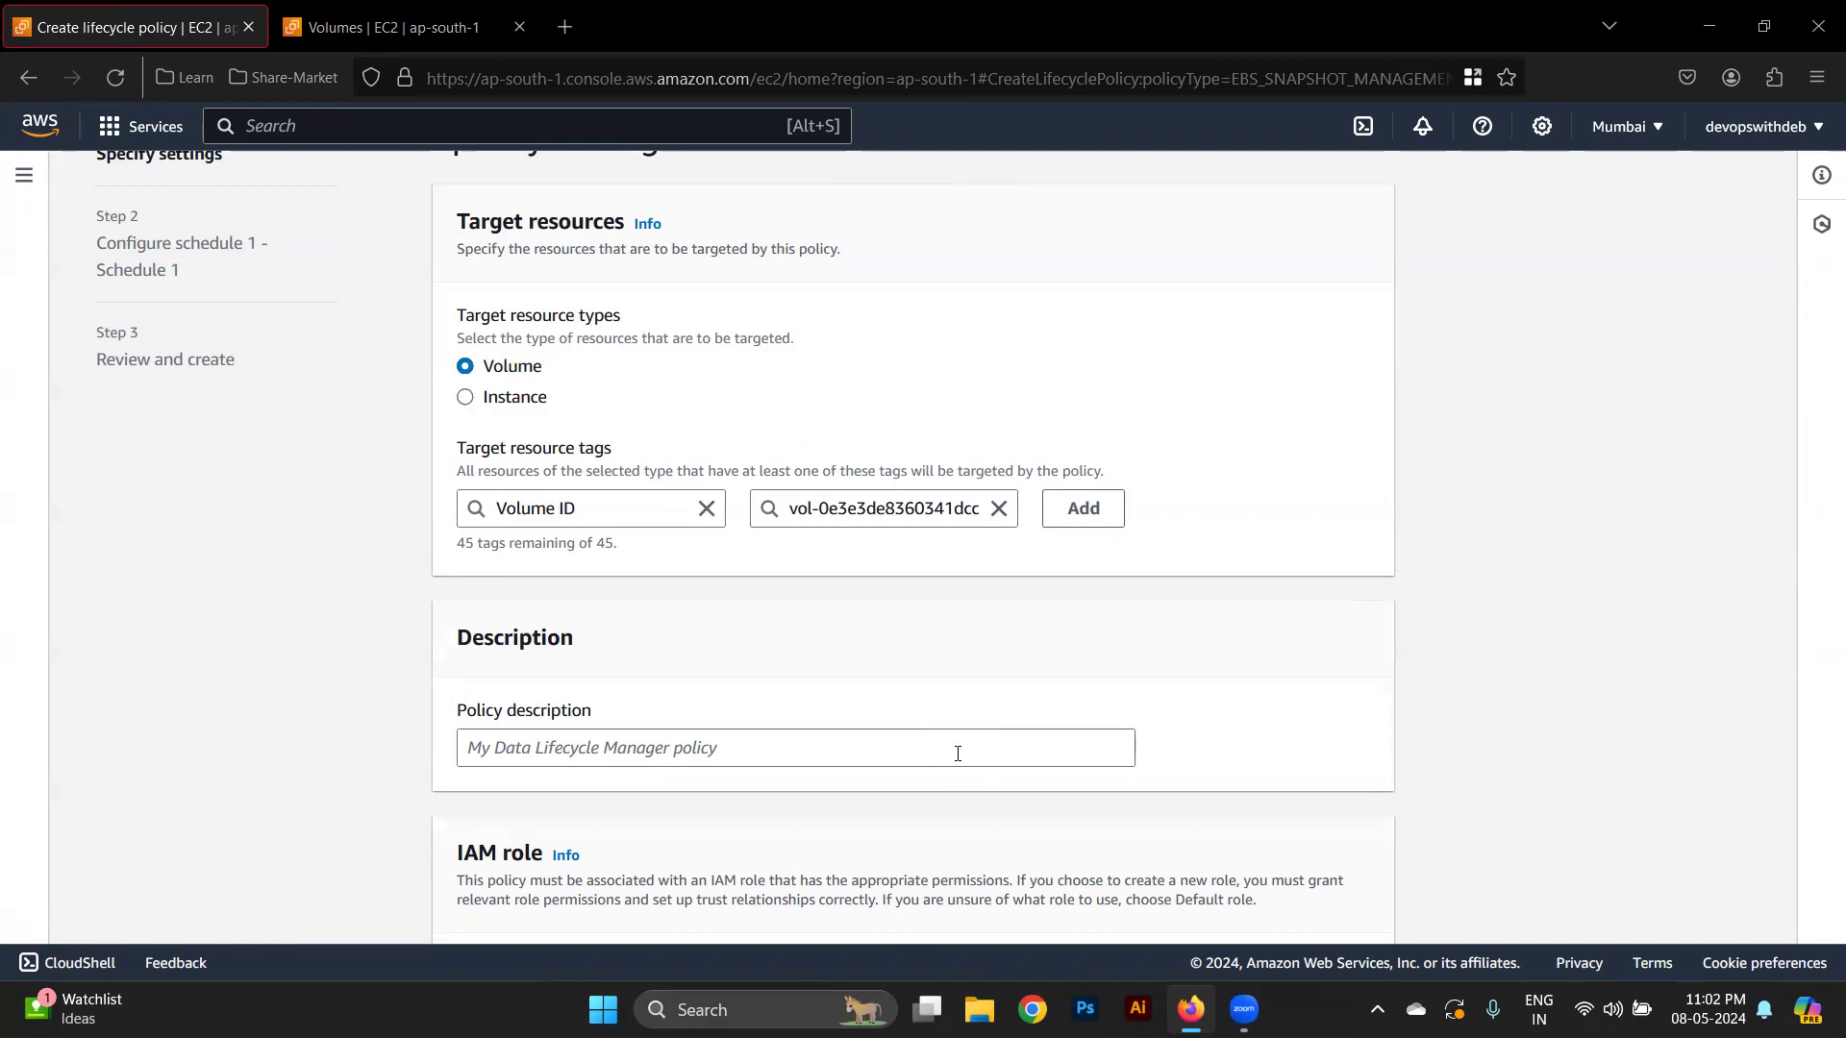
{"action": "scroll", "coordinate": [957, 754], "scroll_direction": "down", "scroll_amount": 4}
{"action": "left_click", "coordinate": [570, 382]}
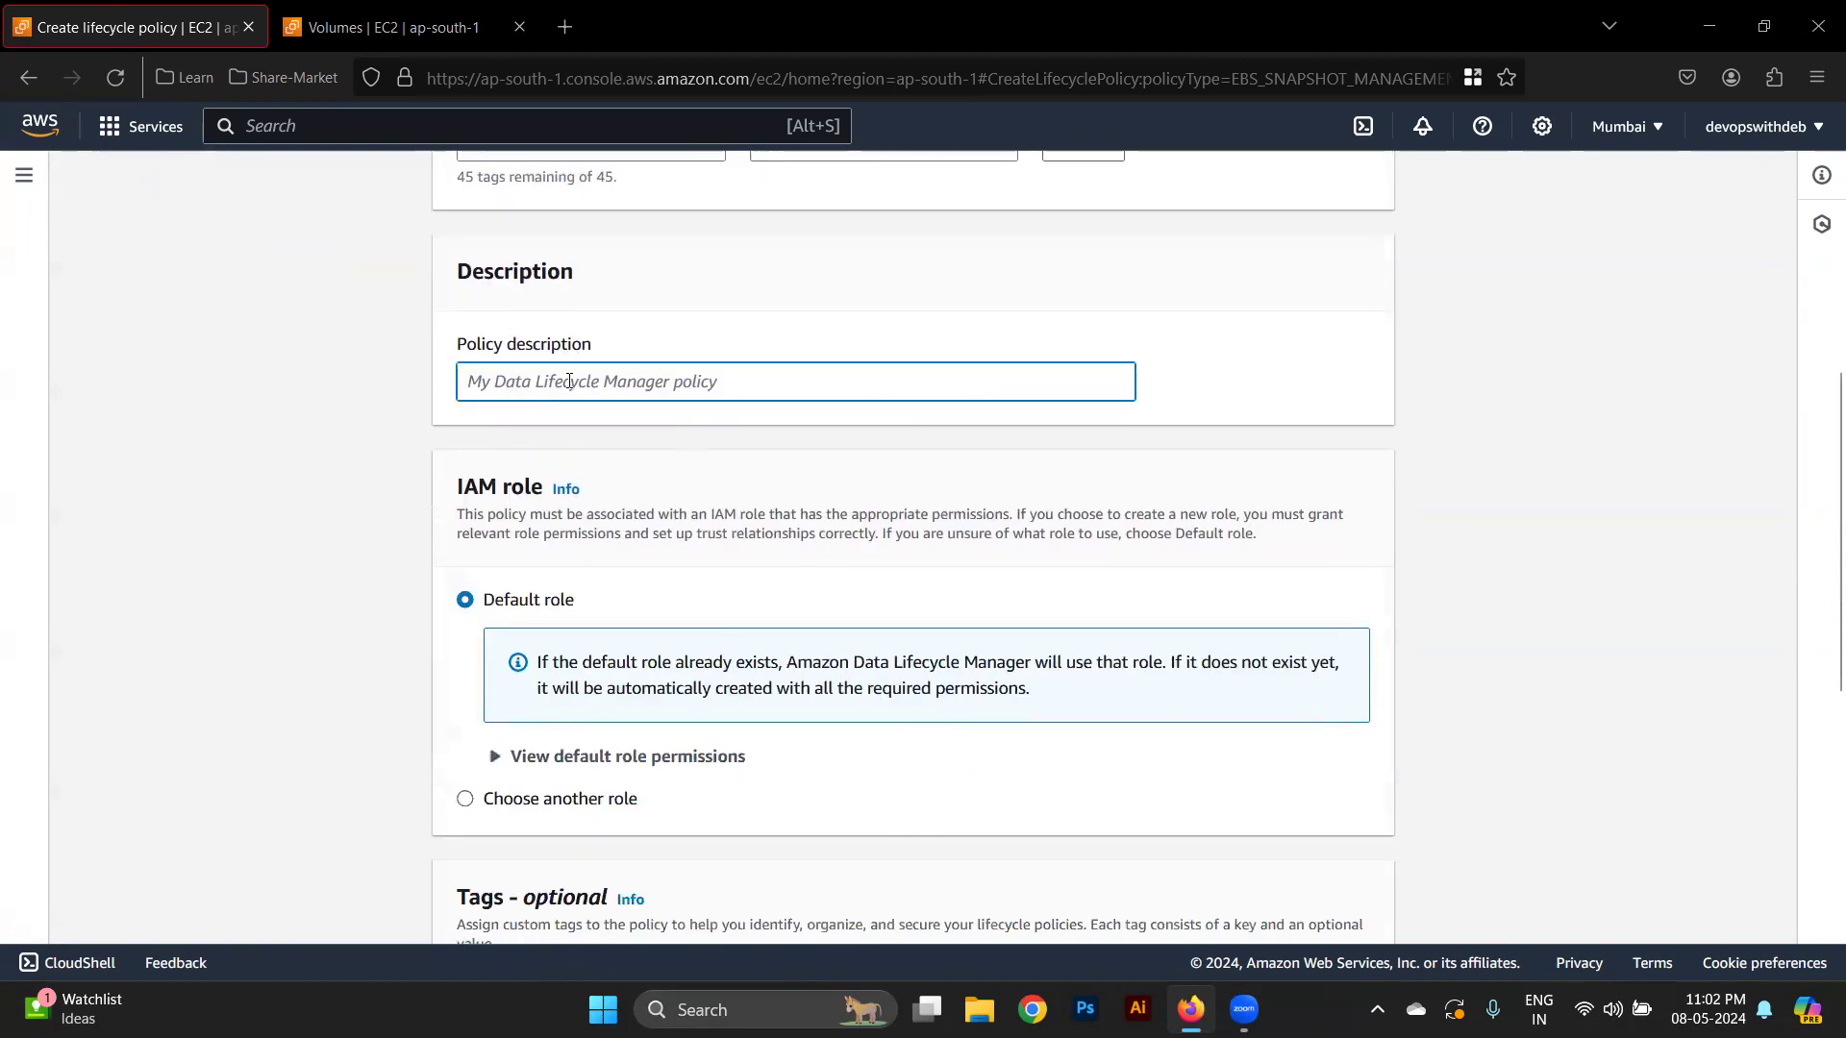
{"action": "scroll", "coordinate": [592, 494], "scroll_direction": "down", "scroll_amount": 2}
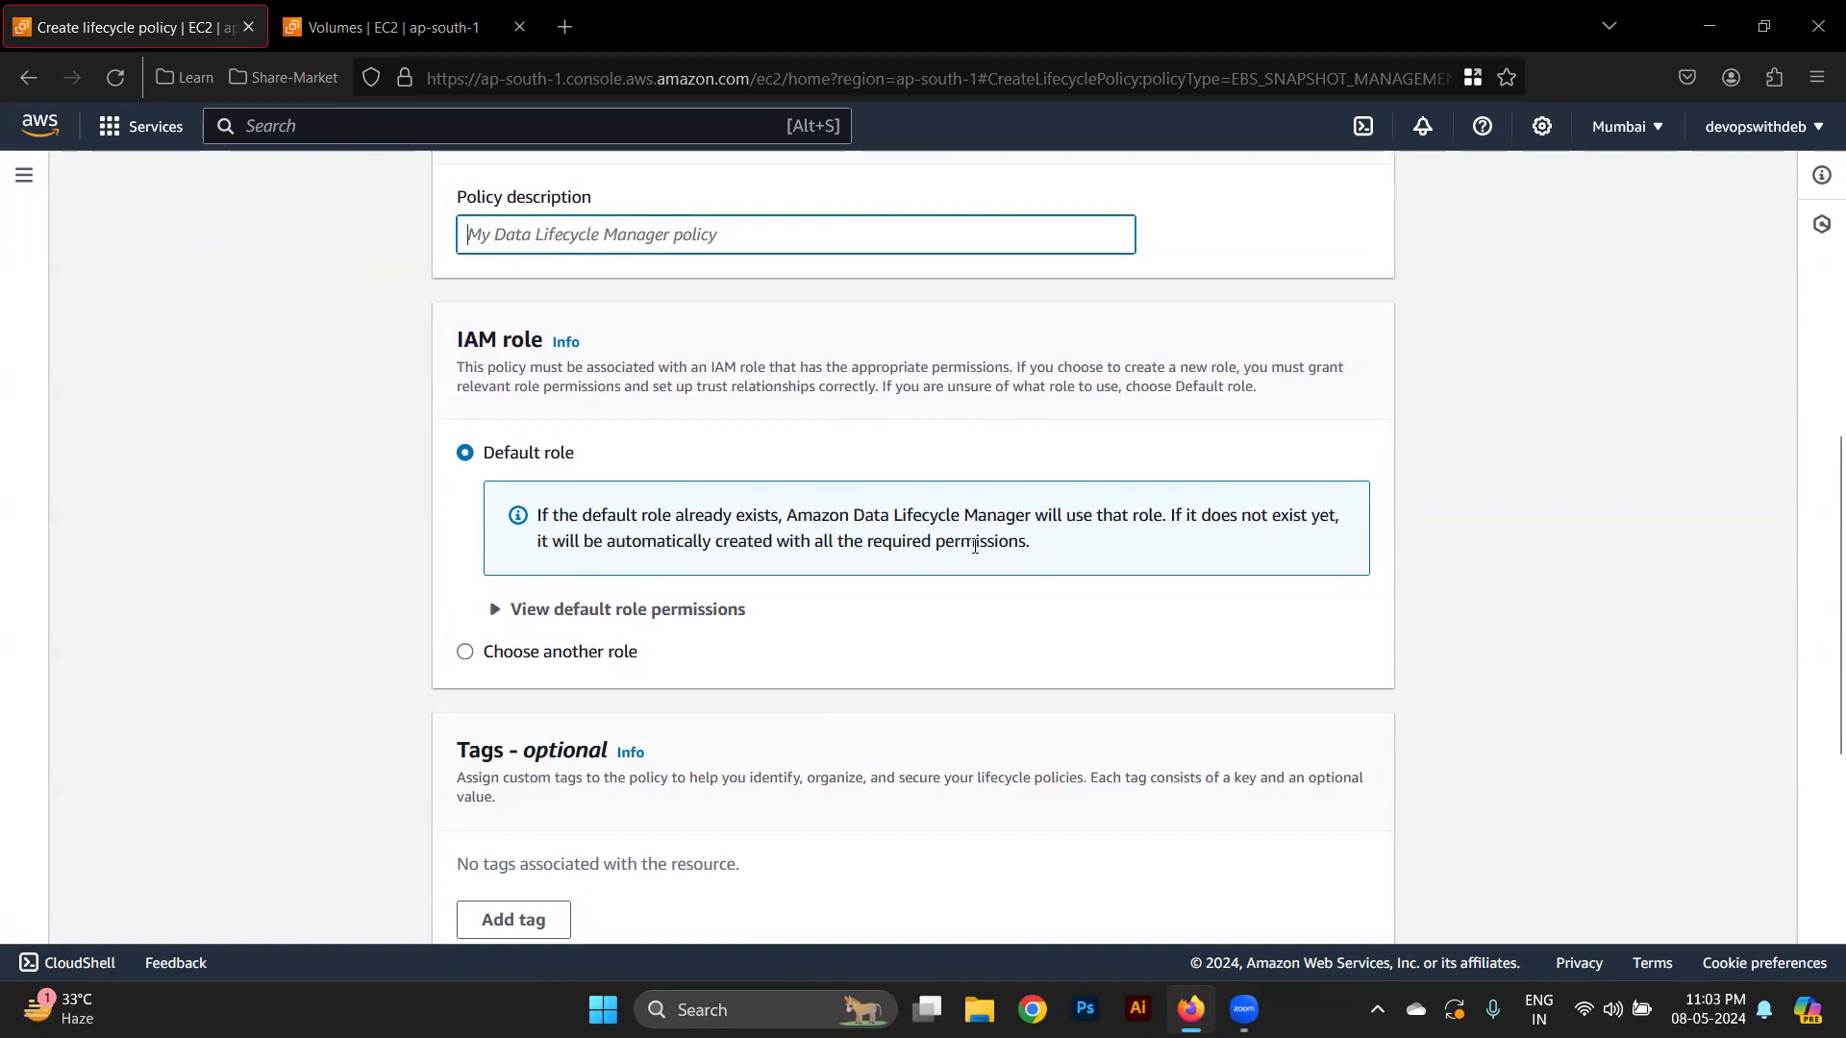
{"action": "scroll", "coordinate": [974, 545], "scroll_direction": "down", "scroll_amount": 2}
{"action": "scroll", "coordinate": [580, 509], "scroll_direction": "up", "scroll_amount": 1}
{"action": "left_click", "coordinate": [465, 525]}
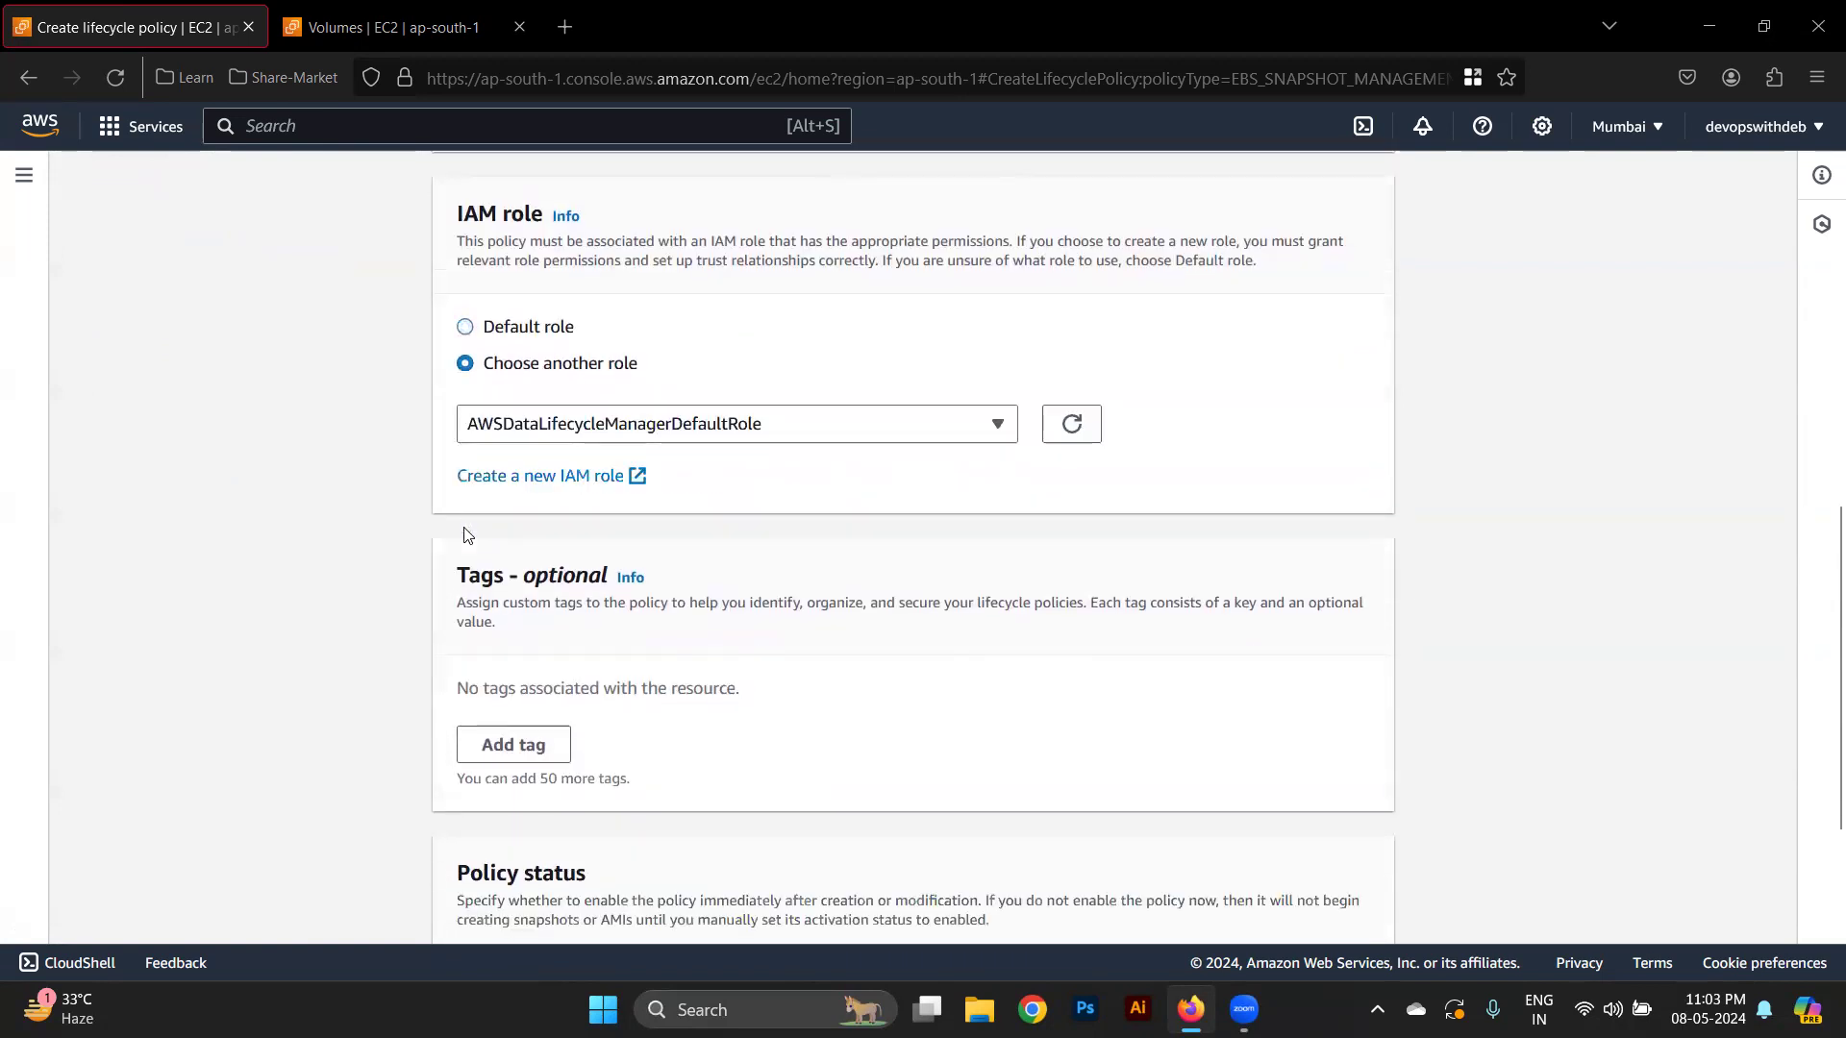
{"action": "left_click", "coordinate": [762, 423]}
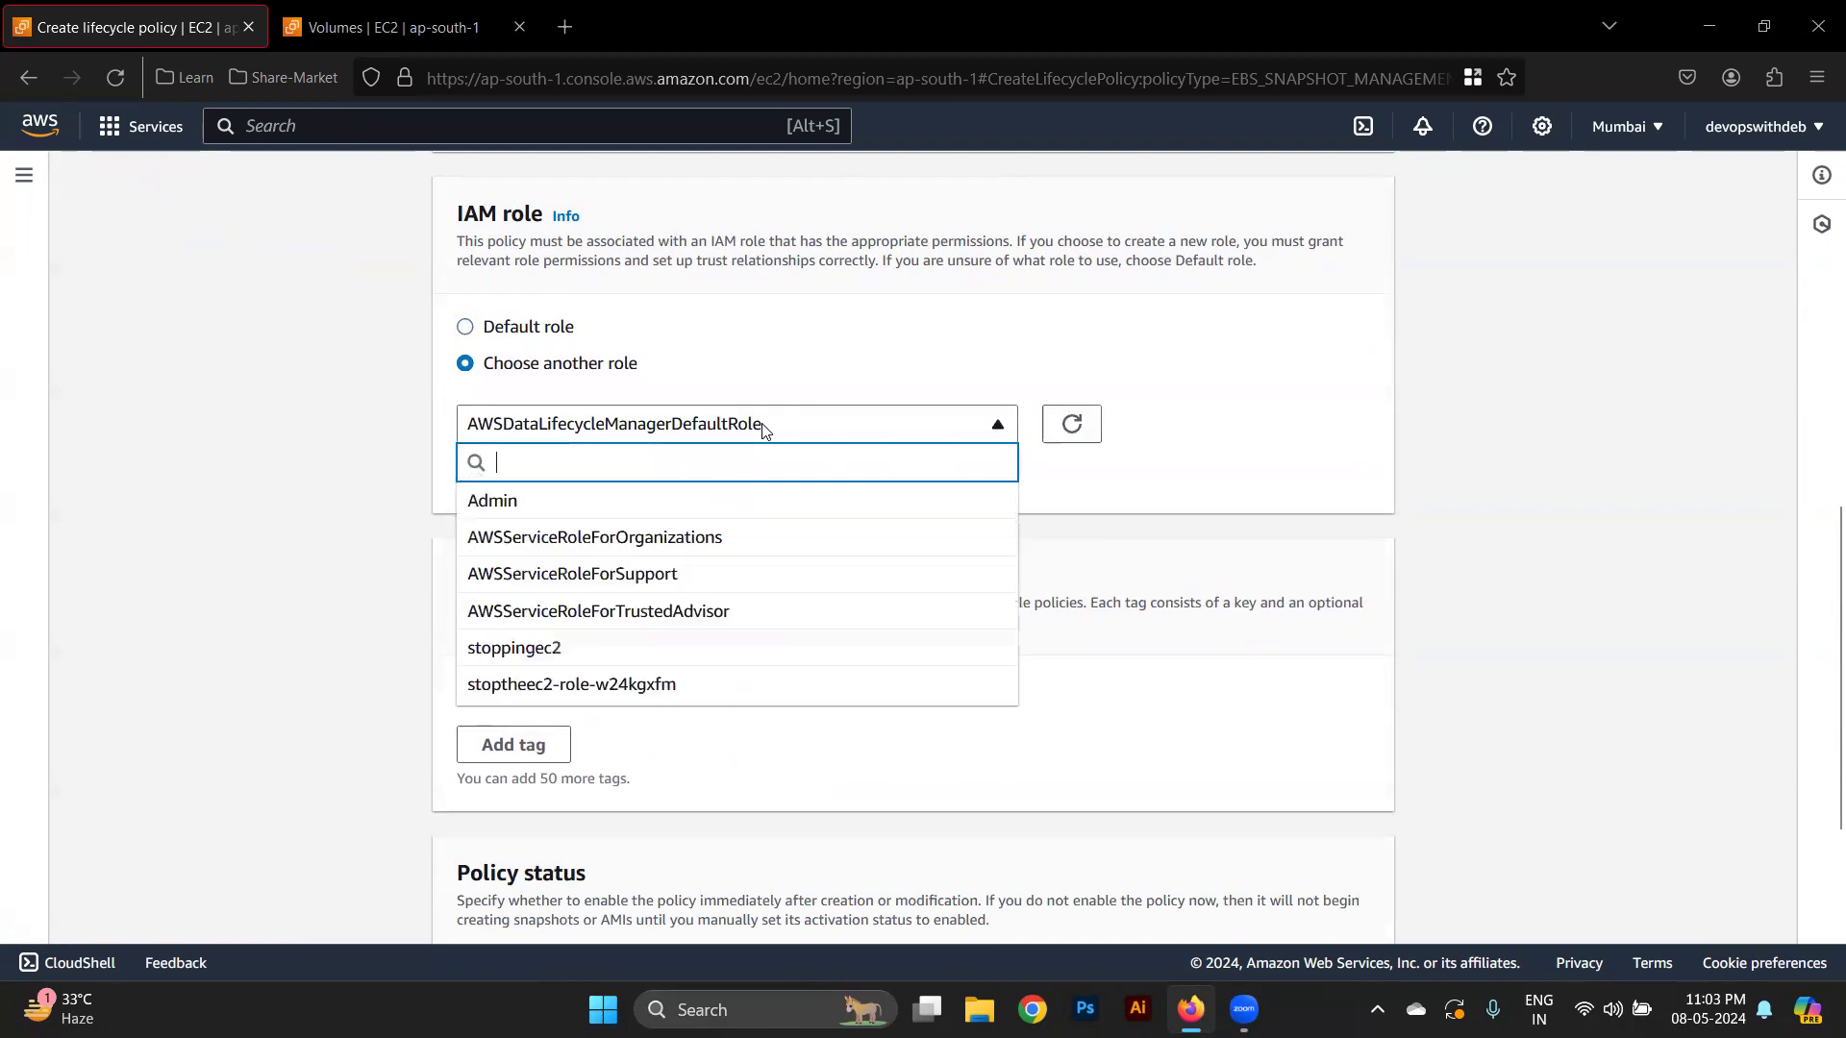
{"action": "scroll", "coordinate": [660, 618], "scroll_direction": "down", "scroll_amount": 1}
{"action": "scroll", "coordinate": [657, 620], "scroll_direction": "up", "scroll_amount": 1}
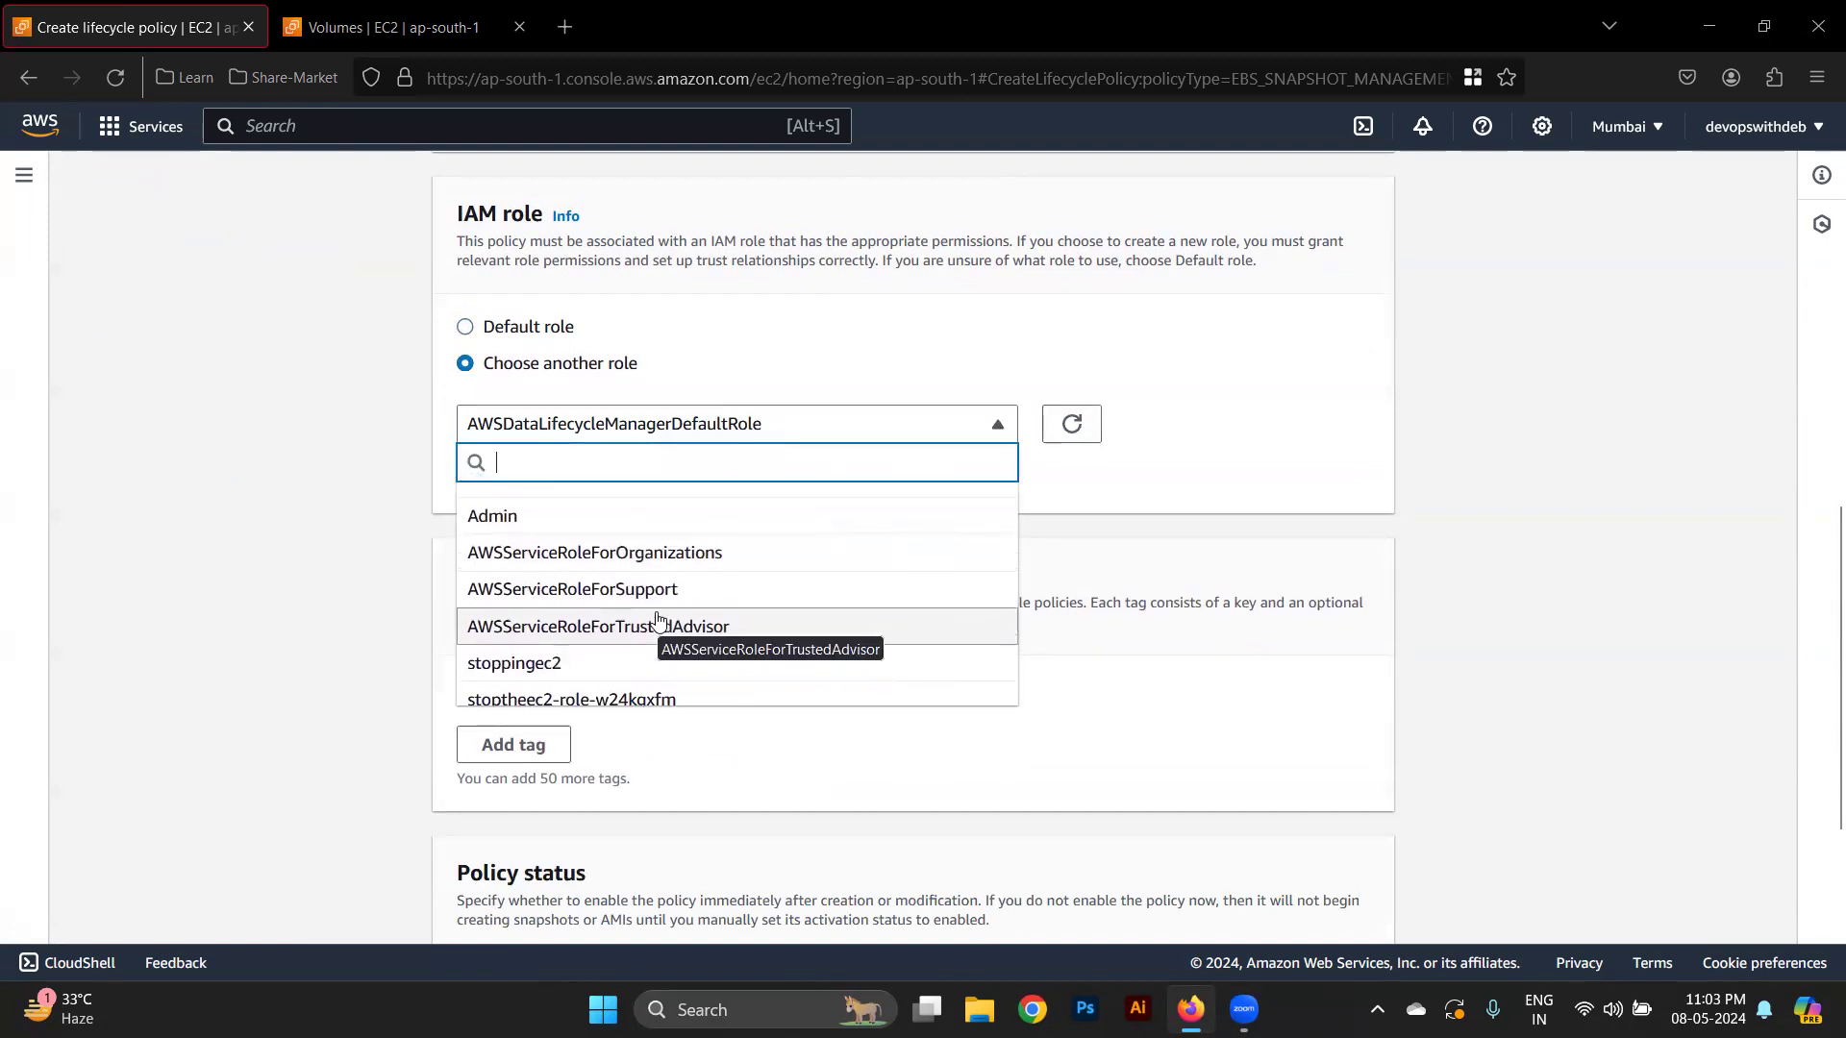
{"action": "left_click", "coordinate": [465, 327]}
{"action": "scroll", "coordinate": [673, 596], "scroll_direction": "down", "scroll_amount": 3}
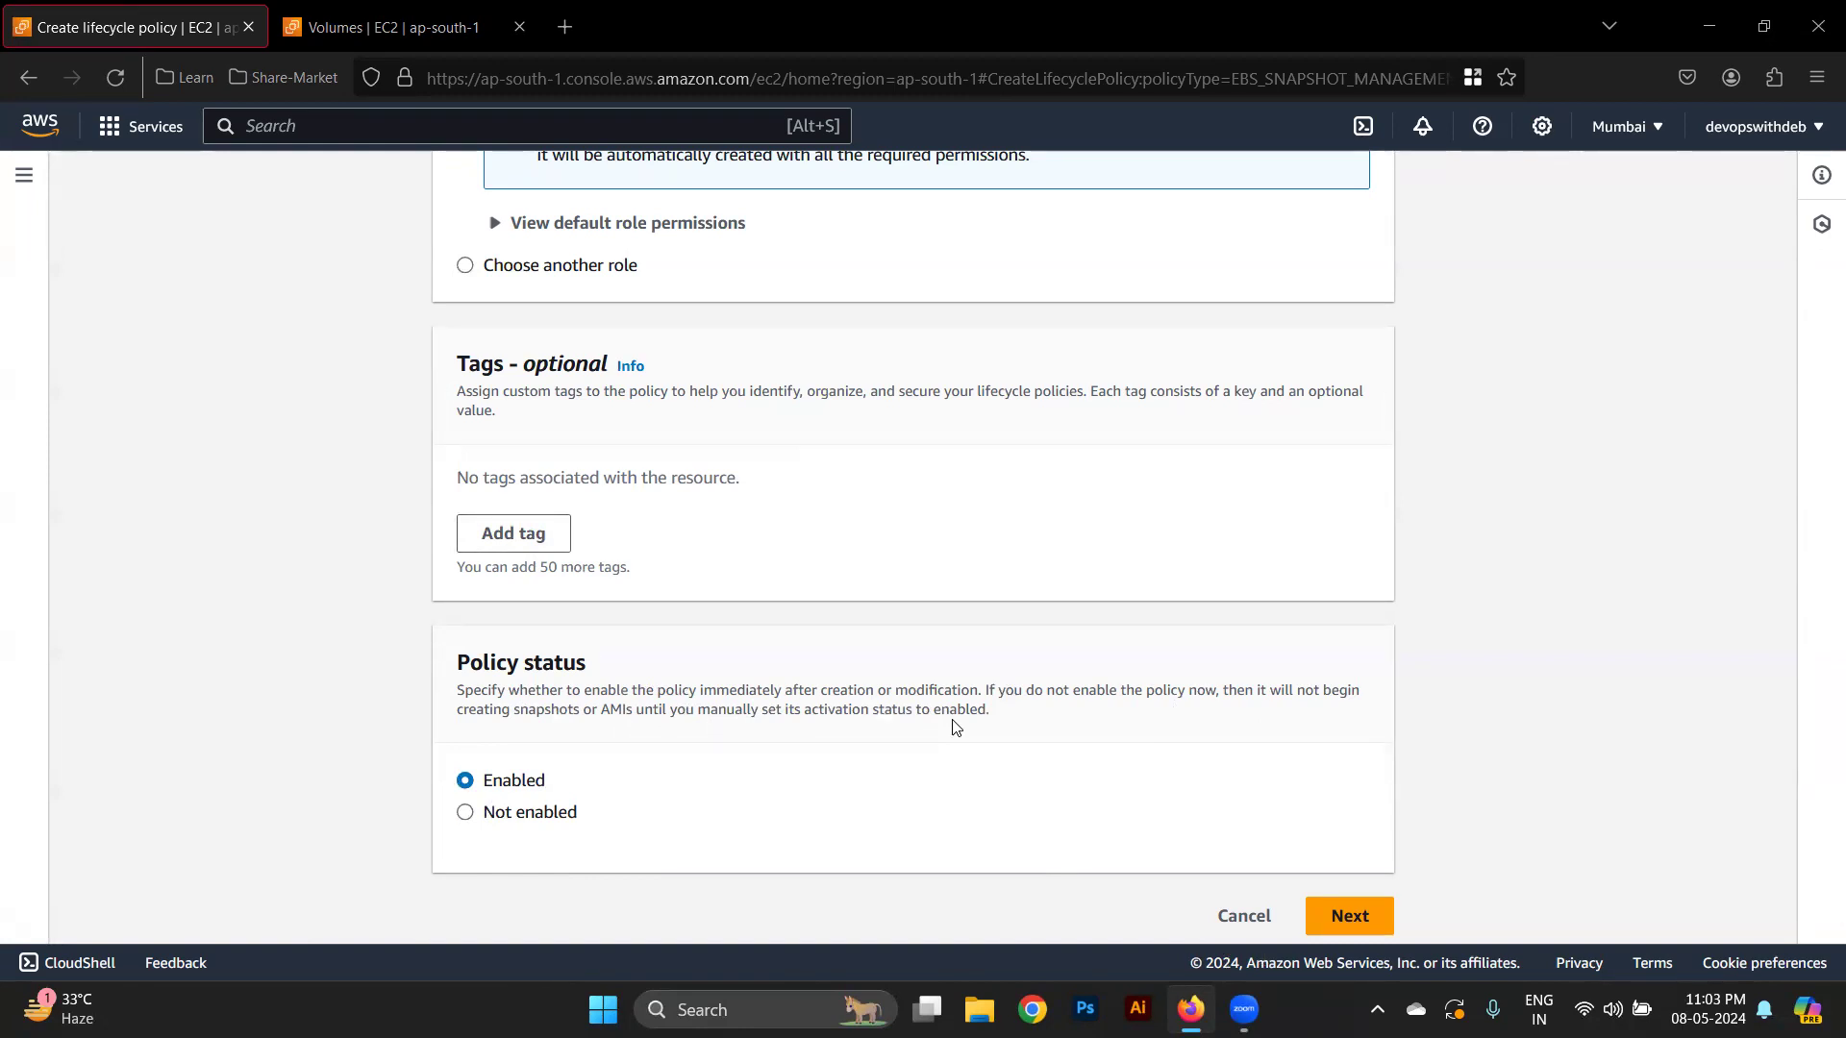
Set the policy status to Not enabled and try to continue to the schedule configuration
{"action": "left_click", "coordinate": [466, 812]}
{"action": "scroll", "coordinate": [465, 812], "scroll_direction": "down", "scroll_amount": 3}
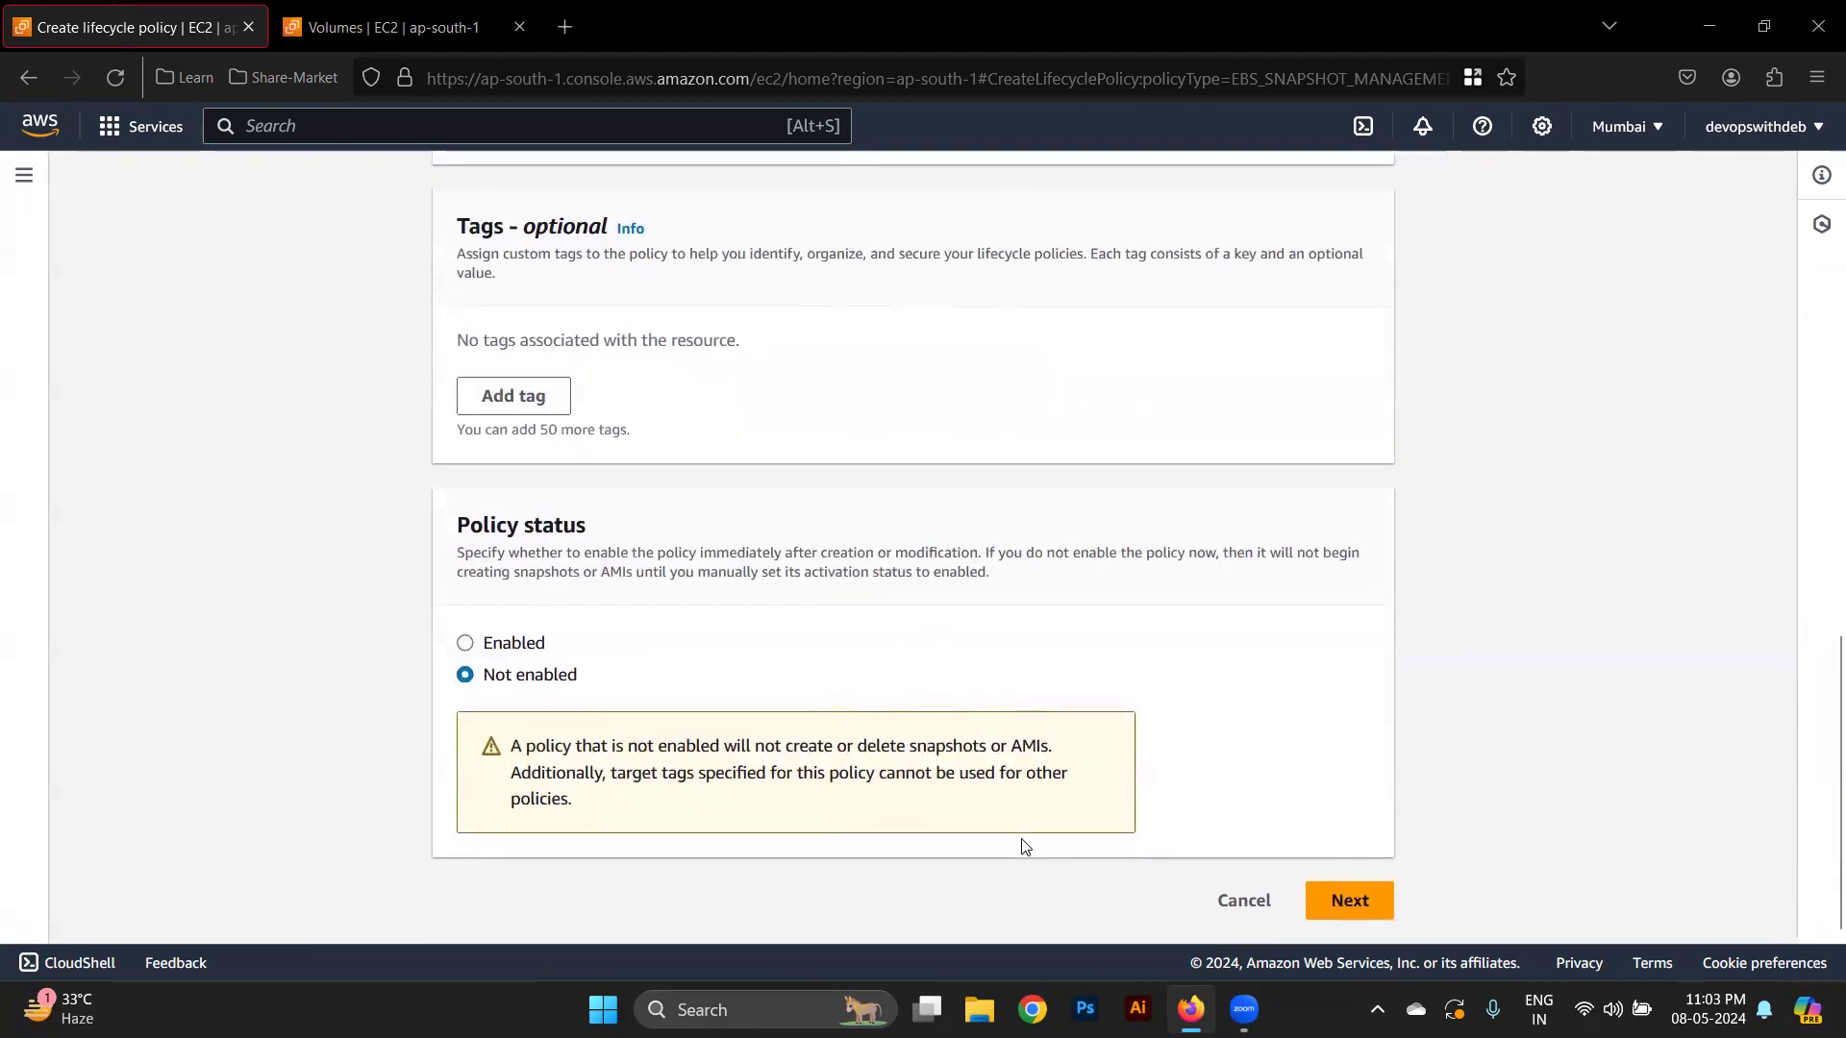
{"action": "left_click", "coordinate": [1339, 892]}
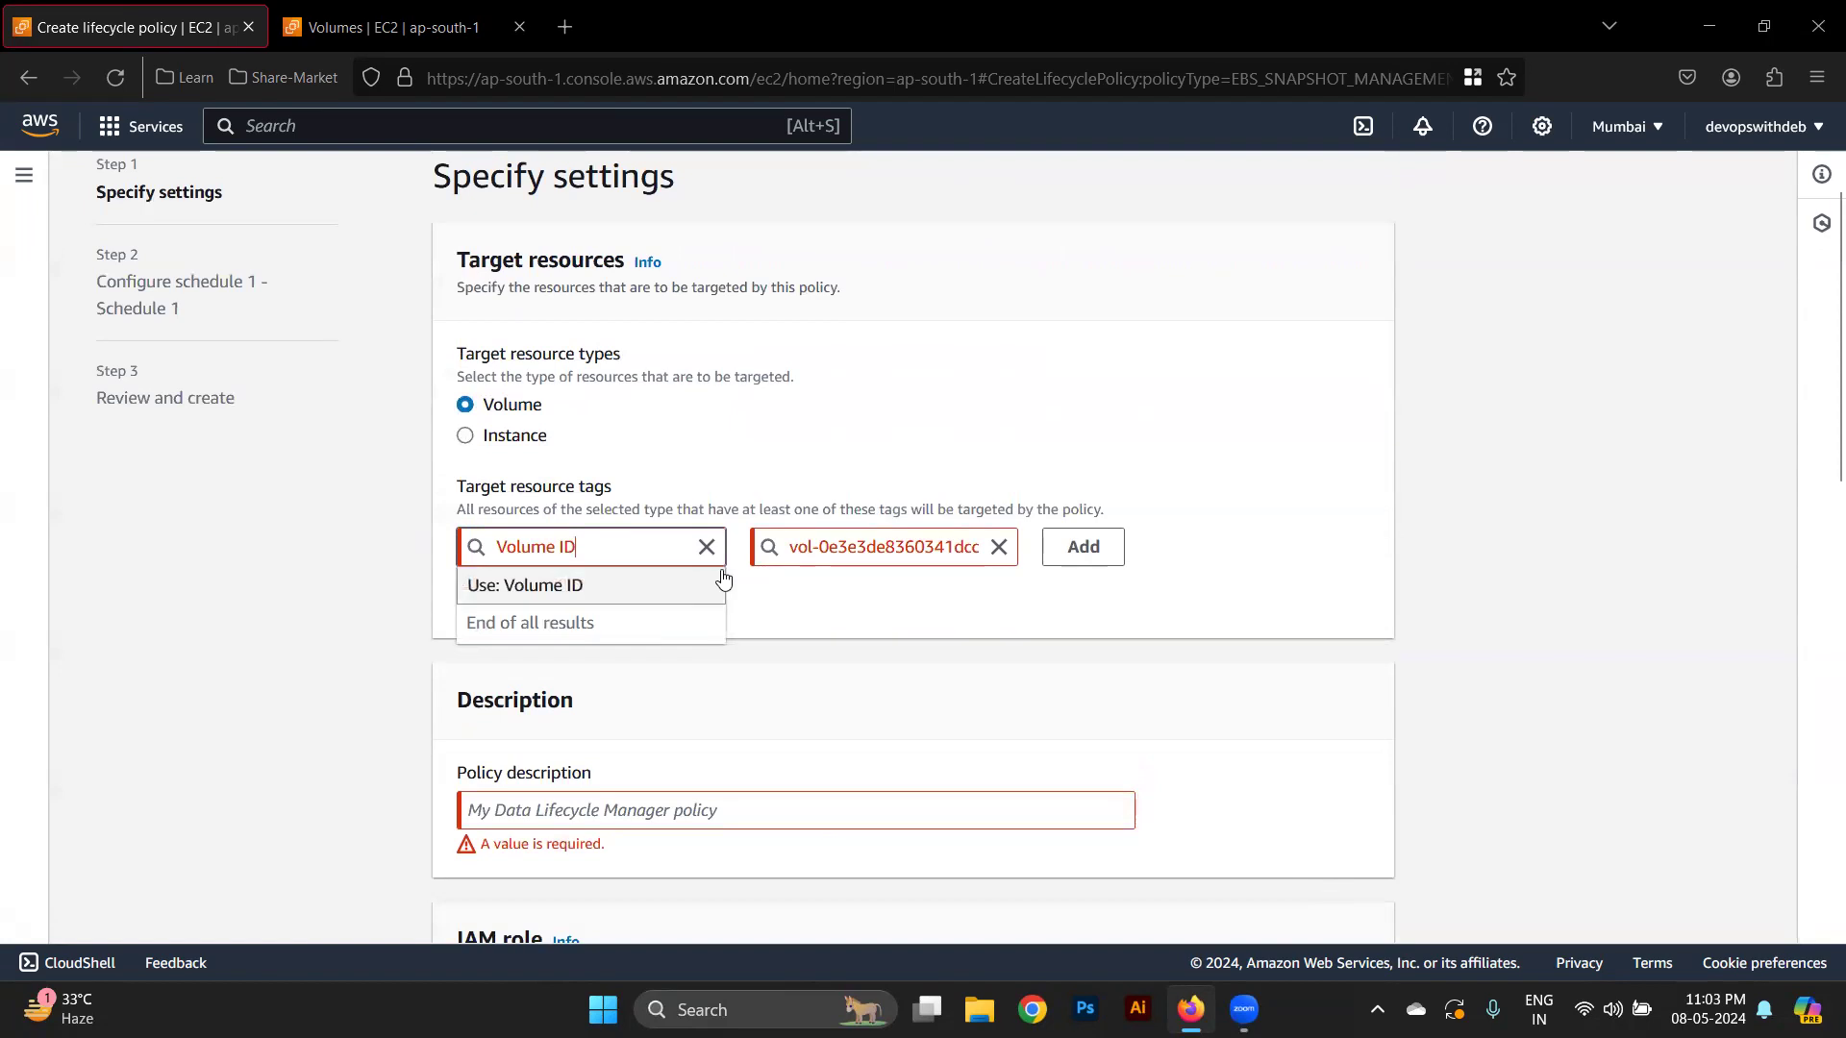
Clear both the key and the value of the target resource tag
{"action": "left_click", "coordinate": [650, 595]}
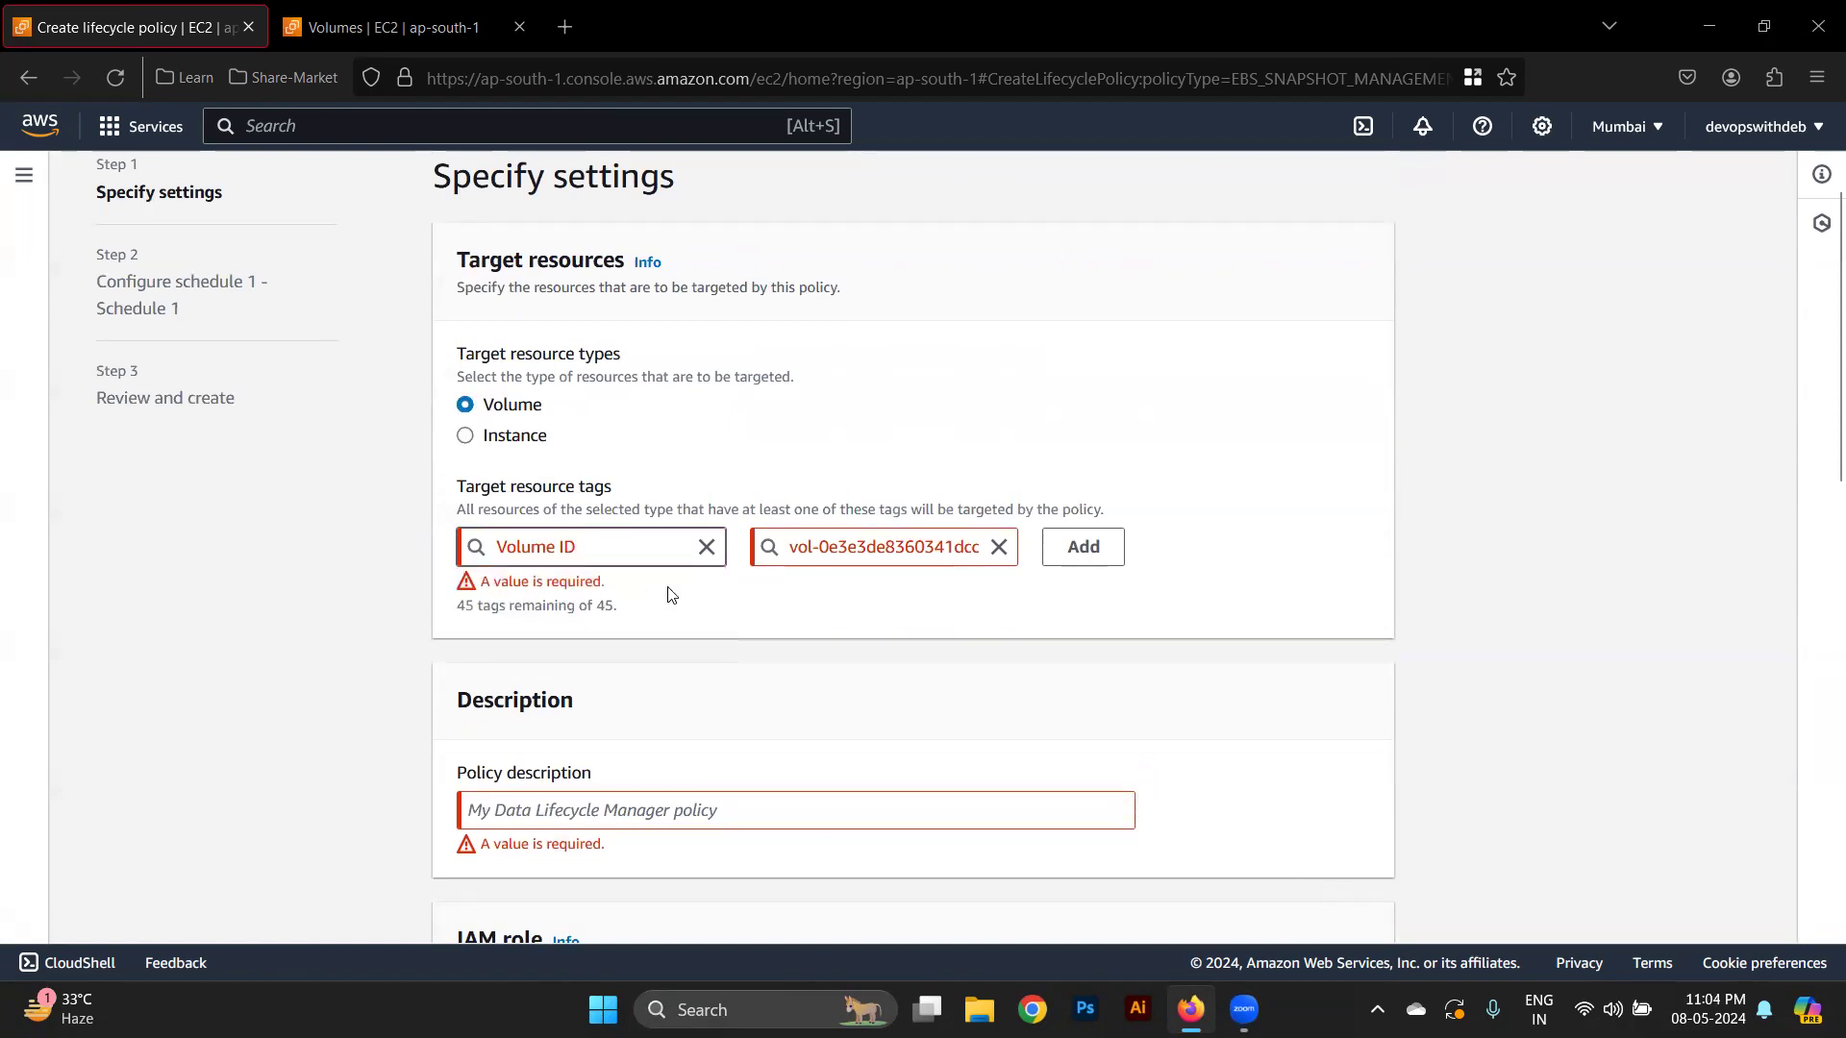
{"action": "left_click", "coordinate": [633, 554]}
{"action": "key", "text": "BackSpace"}
{"action": "key", "text": "BackSpace"}
{"action": "key", "text": "BackSpace"}
{"action": "key", "text": "BackSpace"}
{"action": "key", "text": "BackSpace"}
{"action": "key", "text": "BackSpace"}
{"action": "key", "text": "BackSpace"}
{"action": "key", "text": "BackSpace"}
{"action": "key", "text": "BackSpace"}
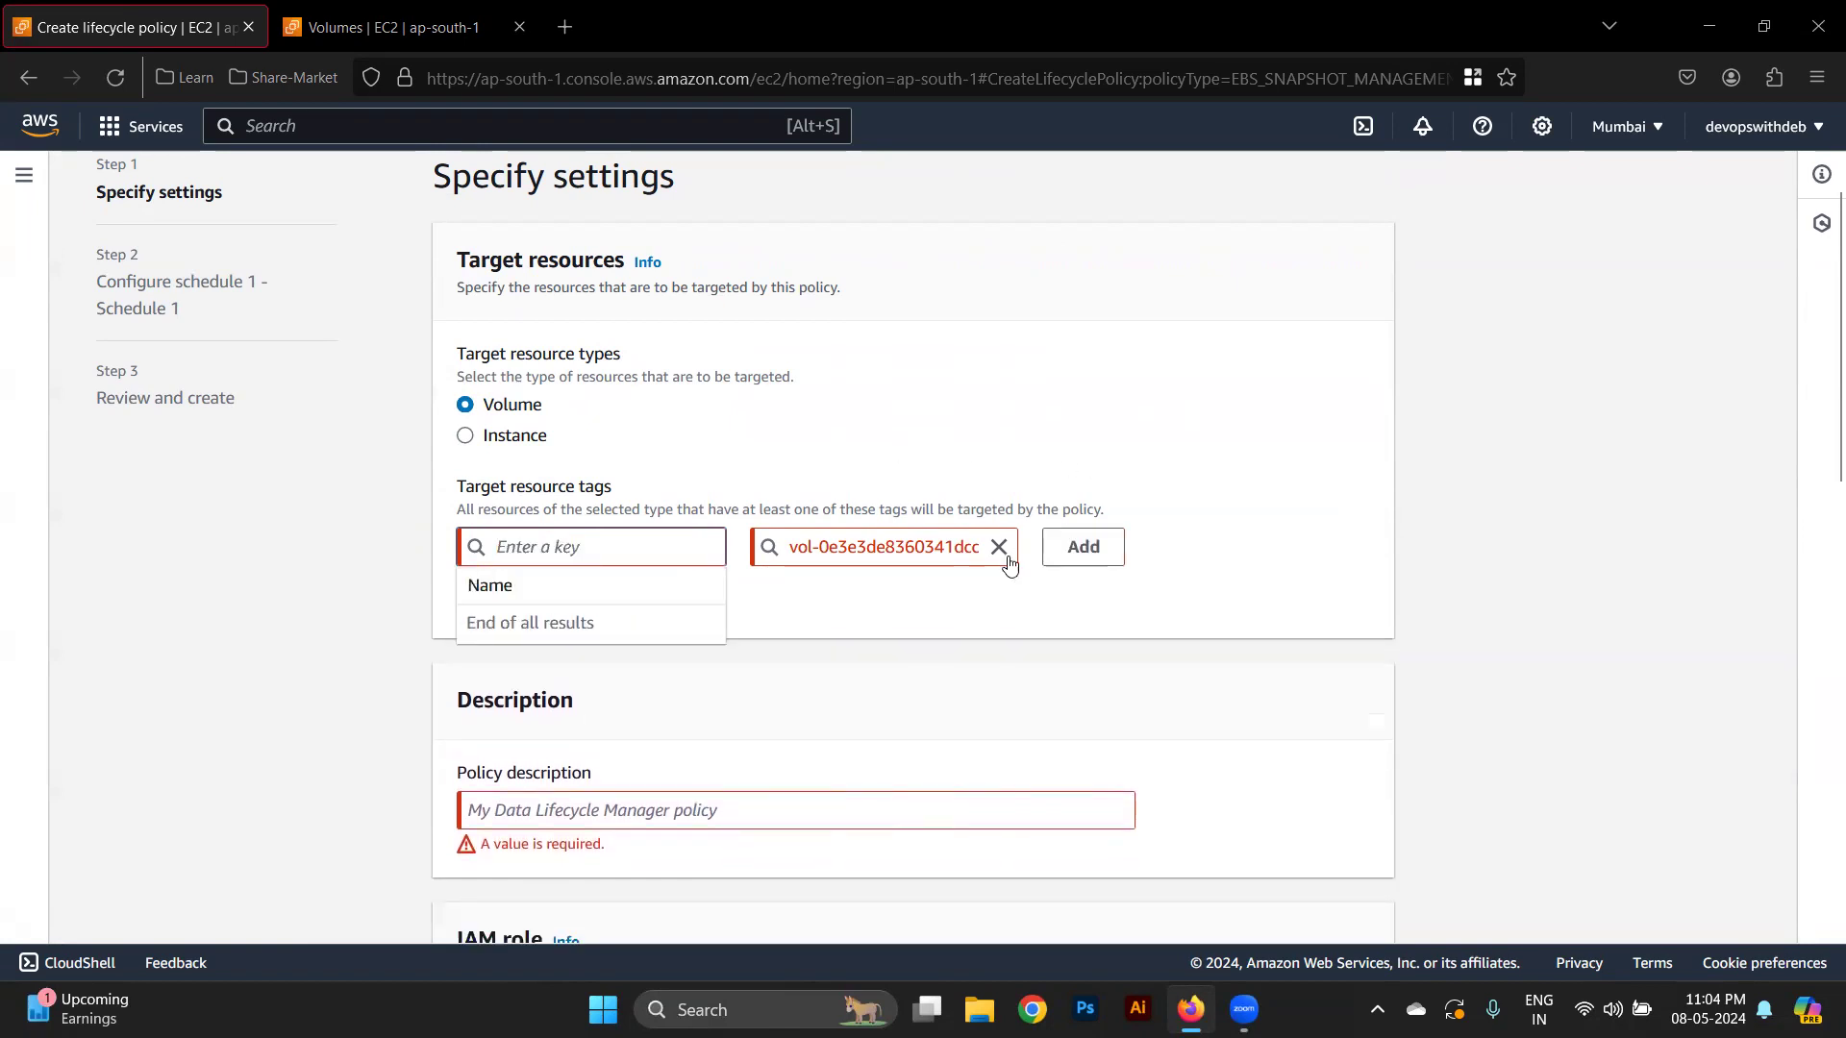
{"action": "left_click", "coordinate": [999, 547]}
{"action": "left_click", "coordinate": [728, 719]}
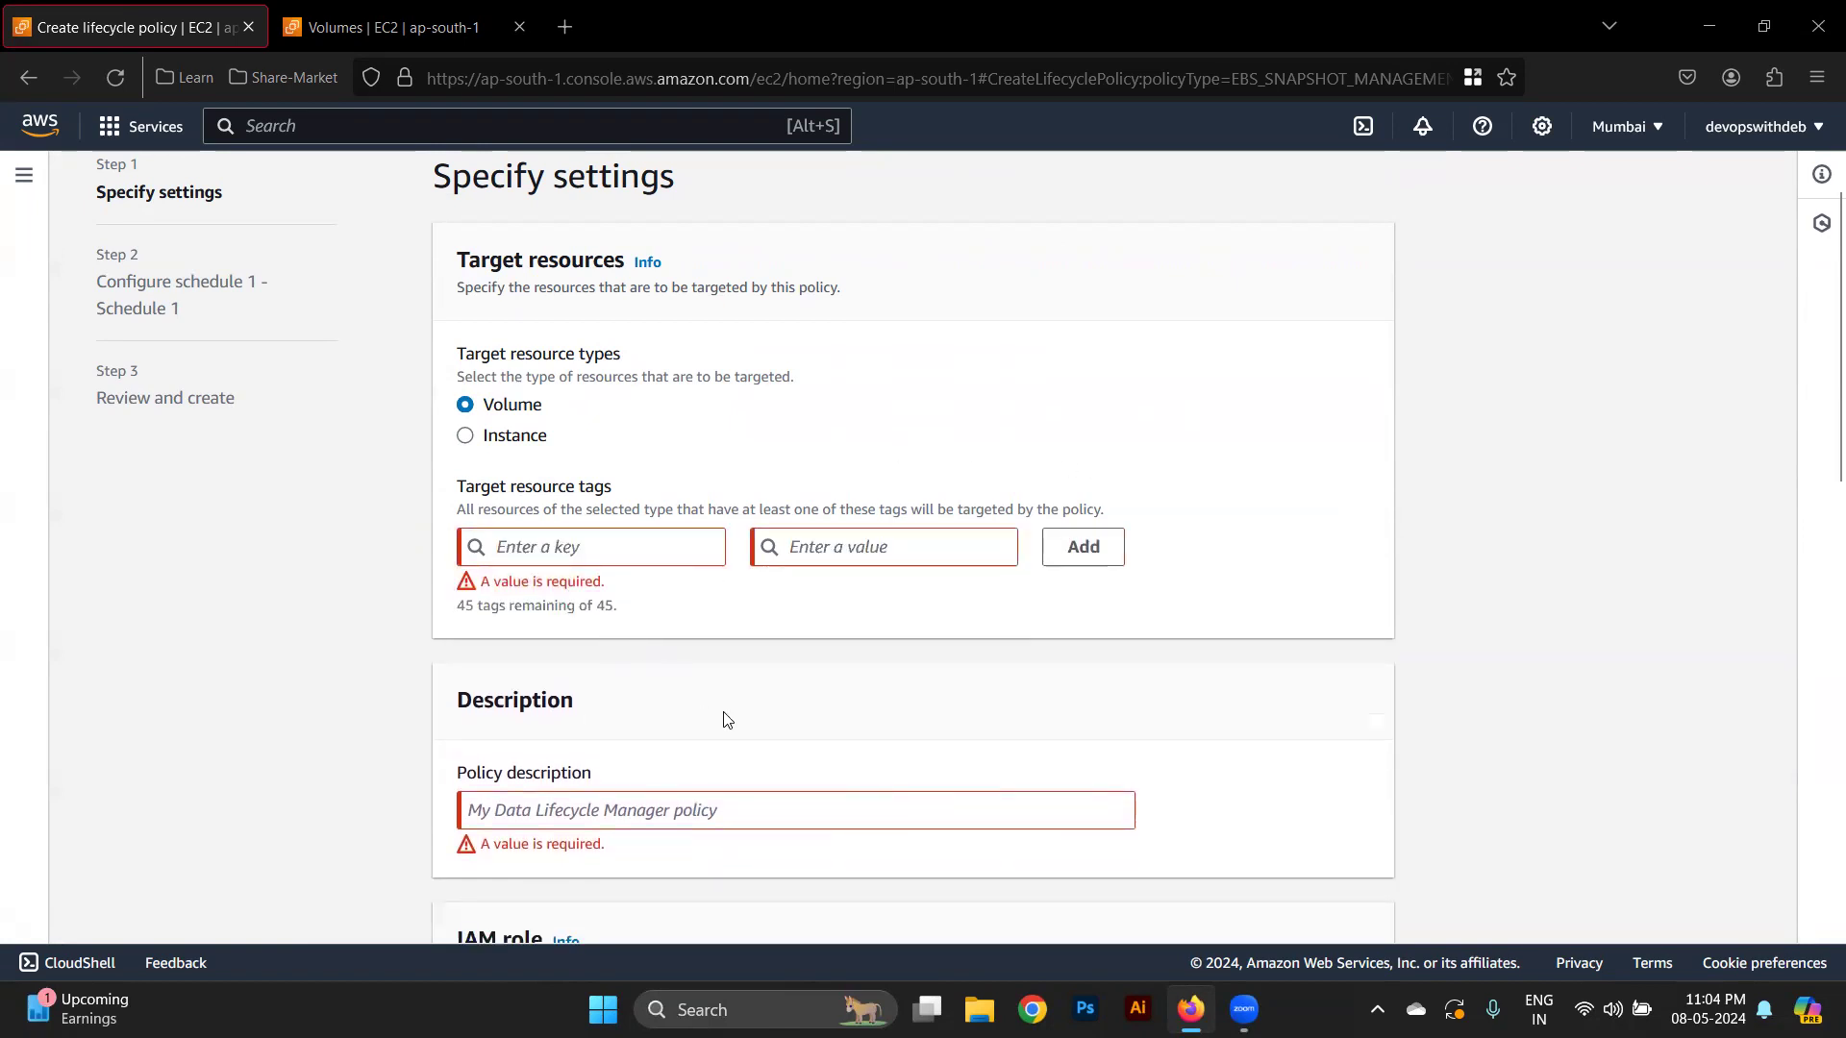
Choose Name as the target resource tag key and enter test as its value
{"action": "left_click", "coordinate": [520, 548]}
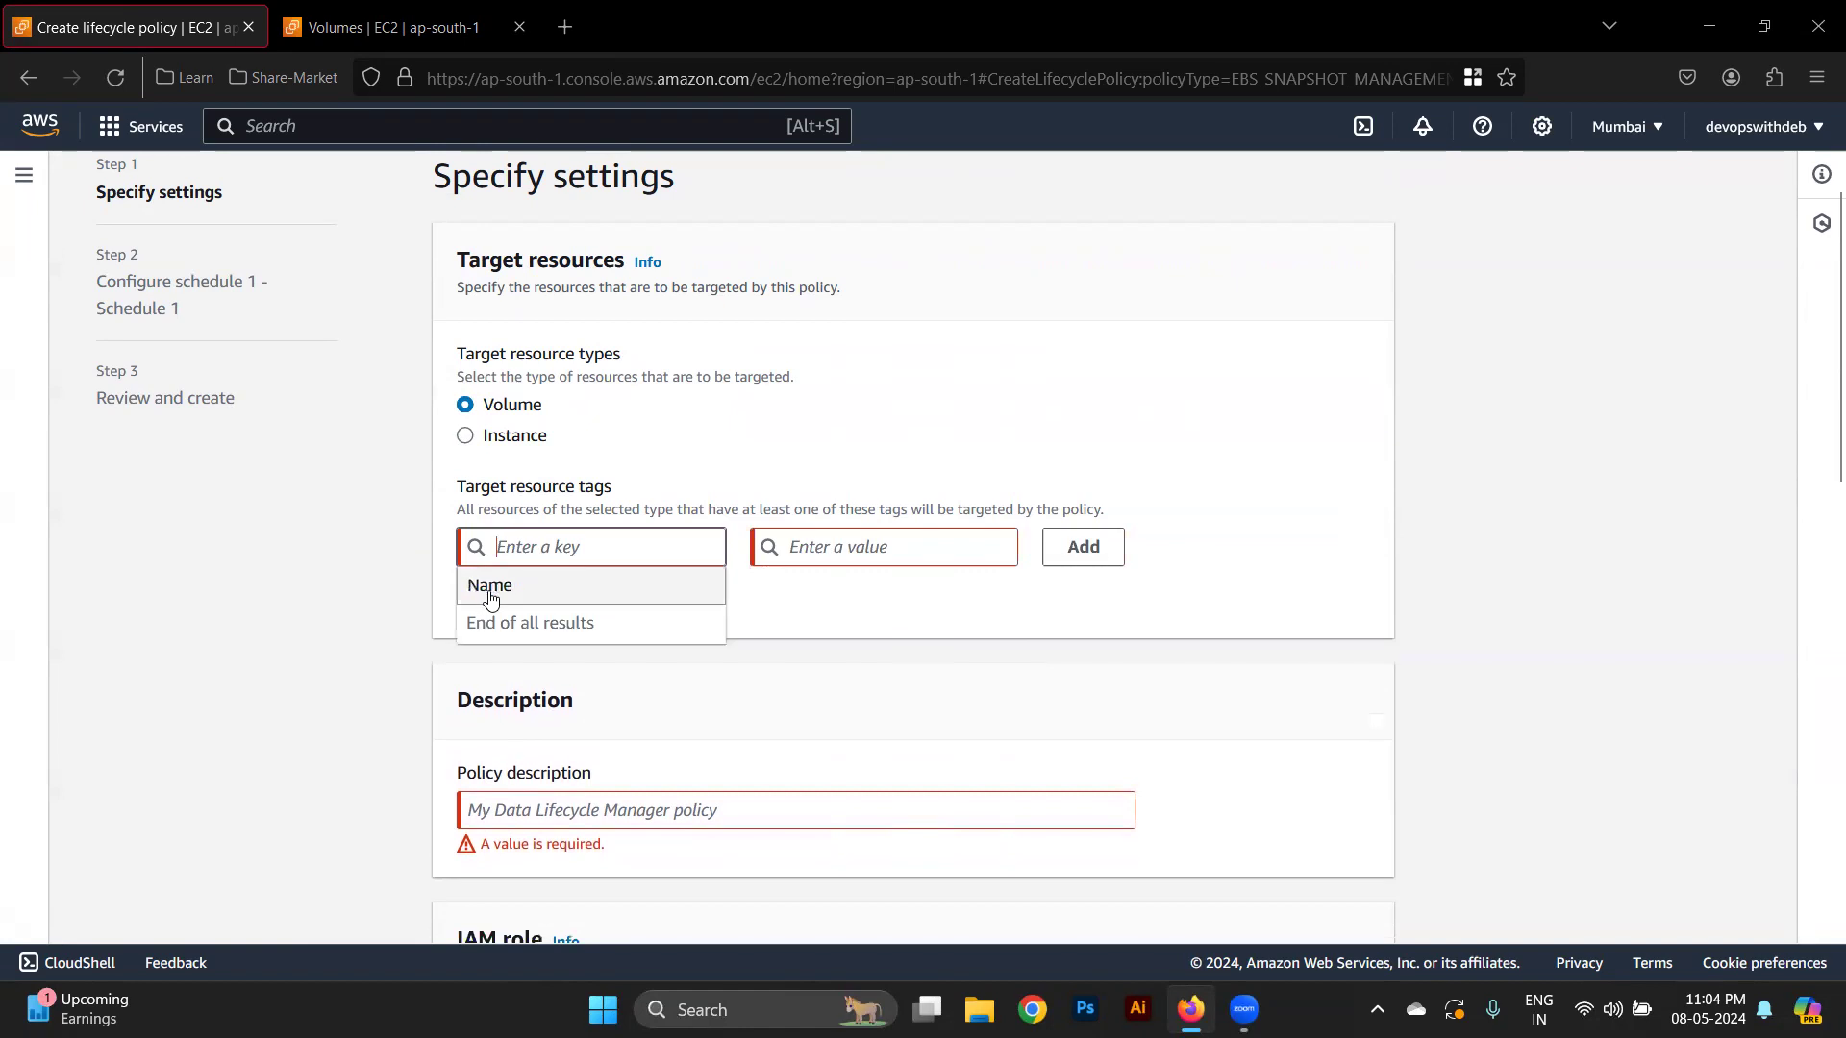
{"action": "left_click", "coordinate": [489, 586]}
{"action": "left_click", "coordinate": [808, 546]}
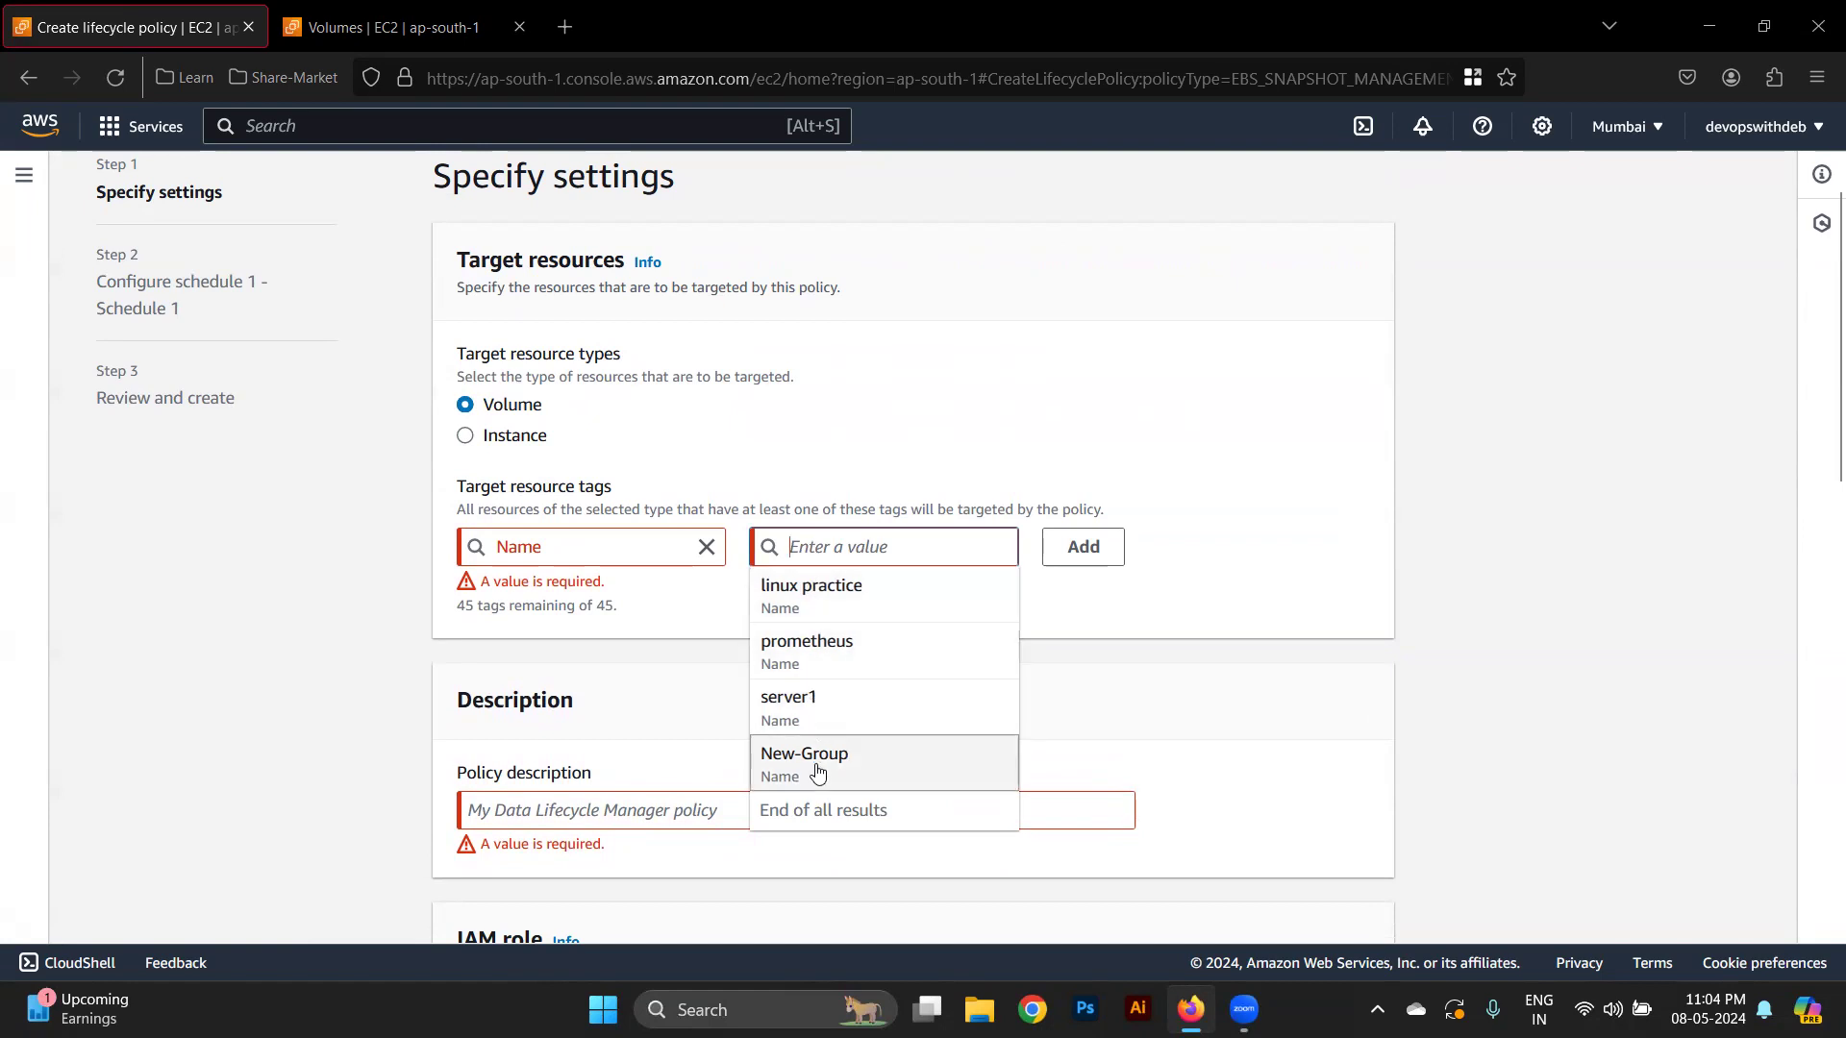
{"action": "left_click", "coordinate": [301, 9]}
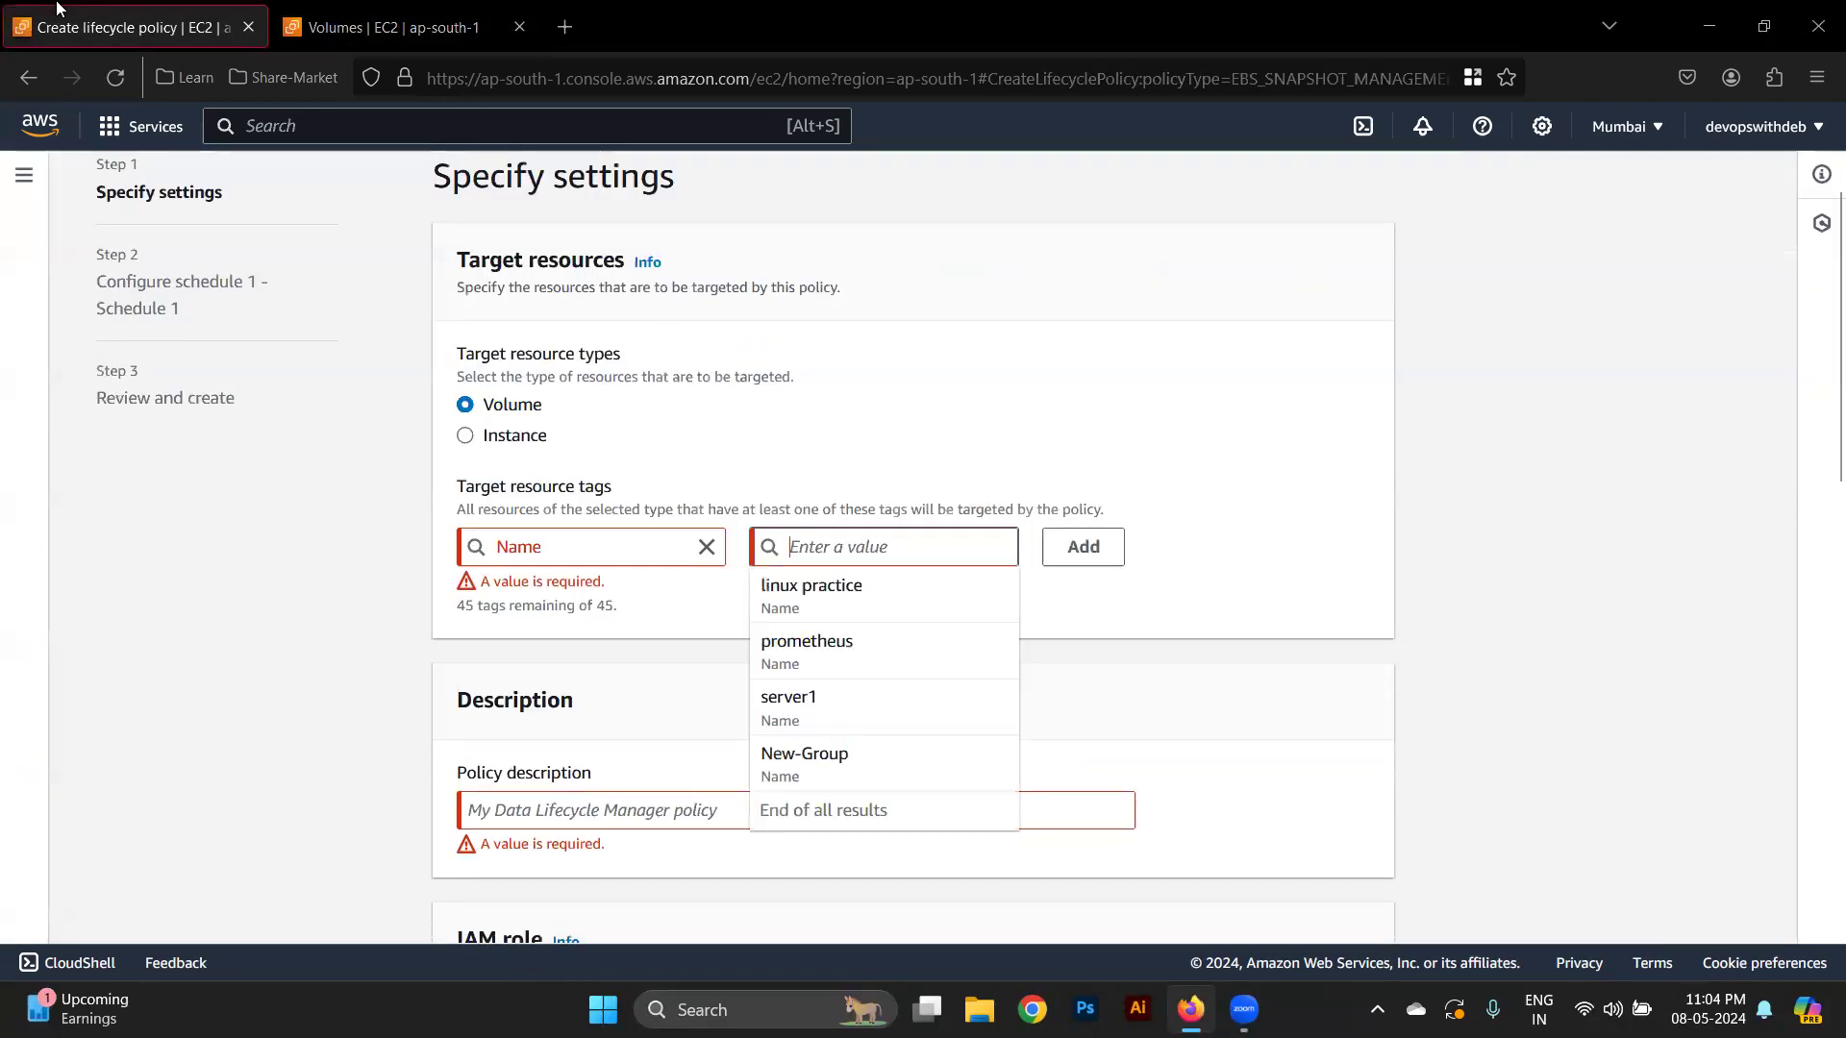
{"action": "left_click", "coordinate": [125, 27]}
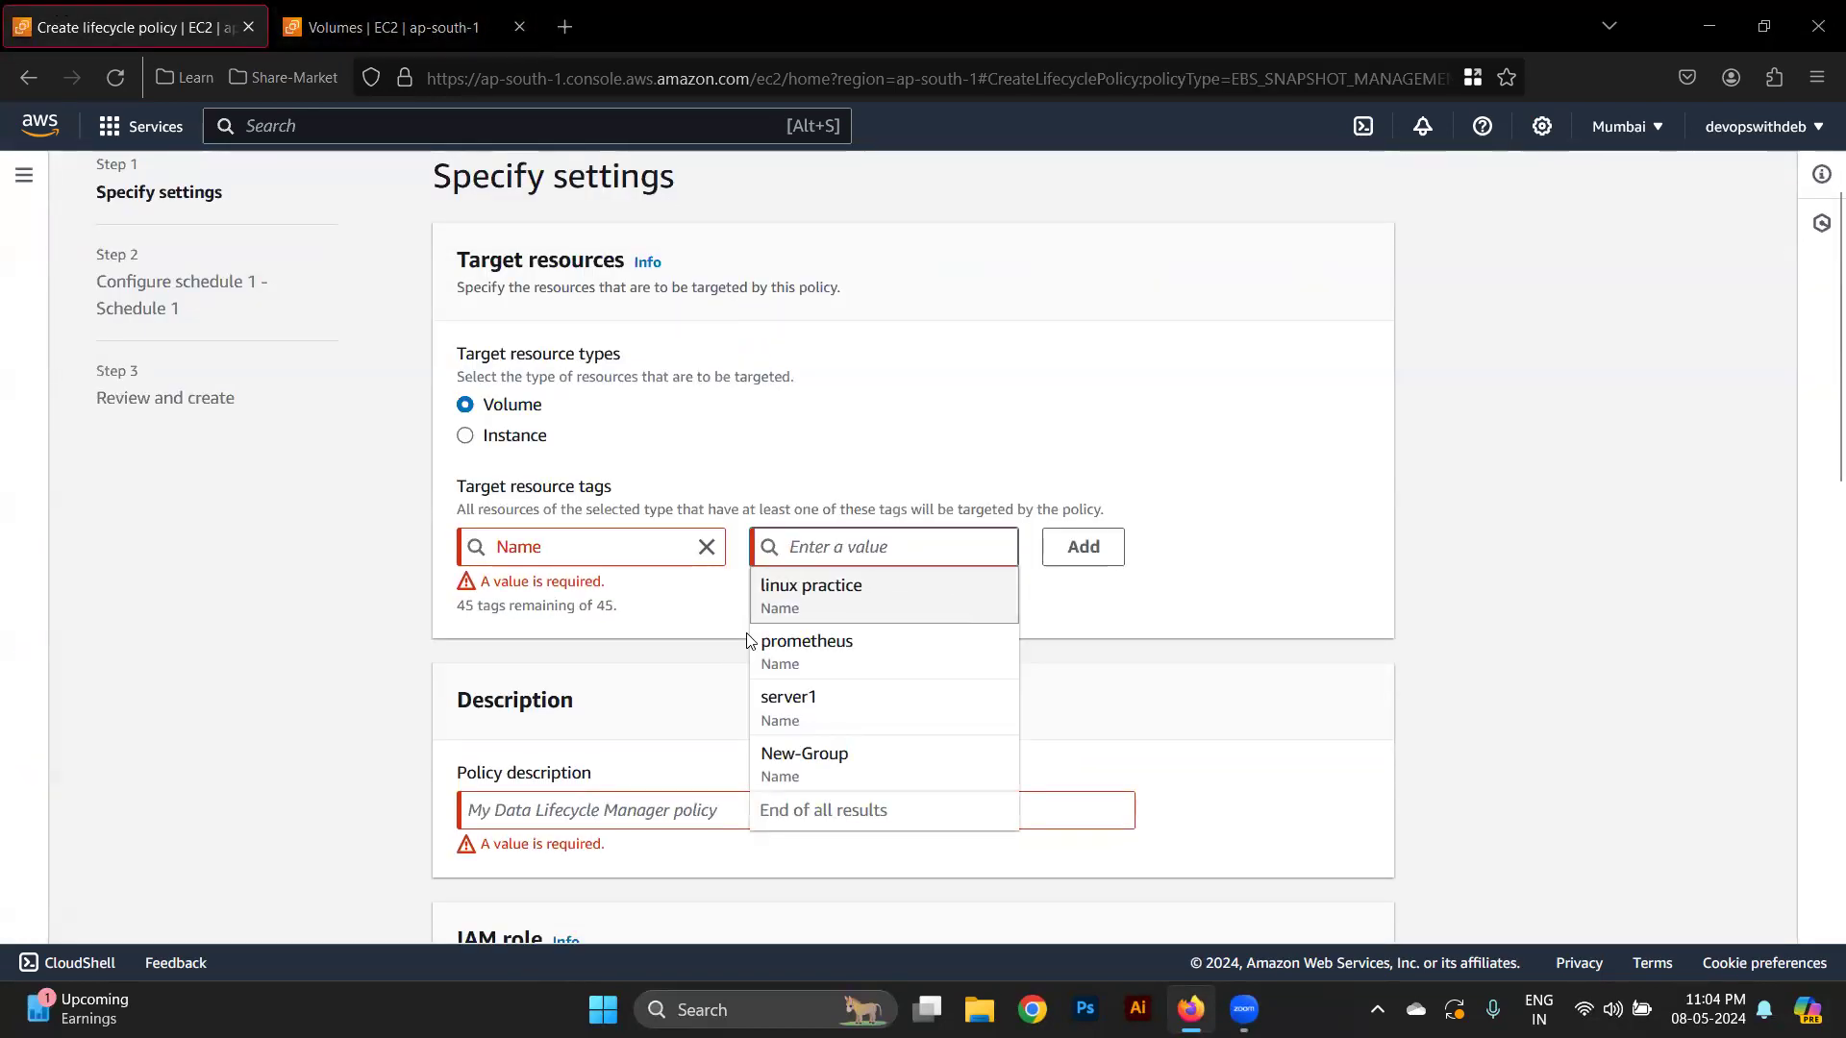
{"action": "type", "text": "test"}
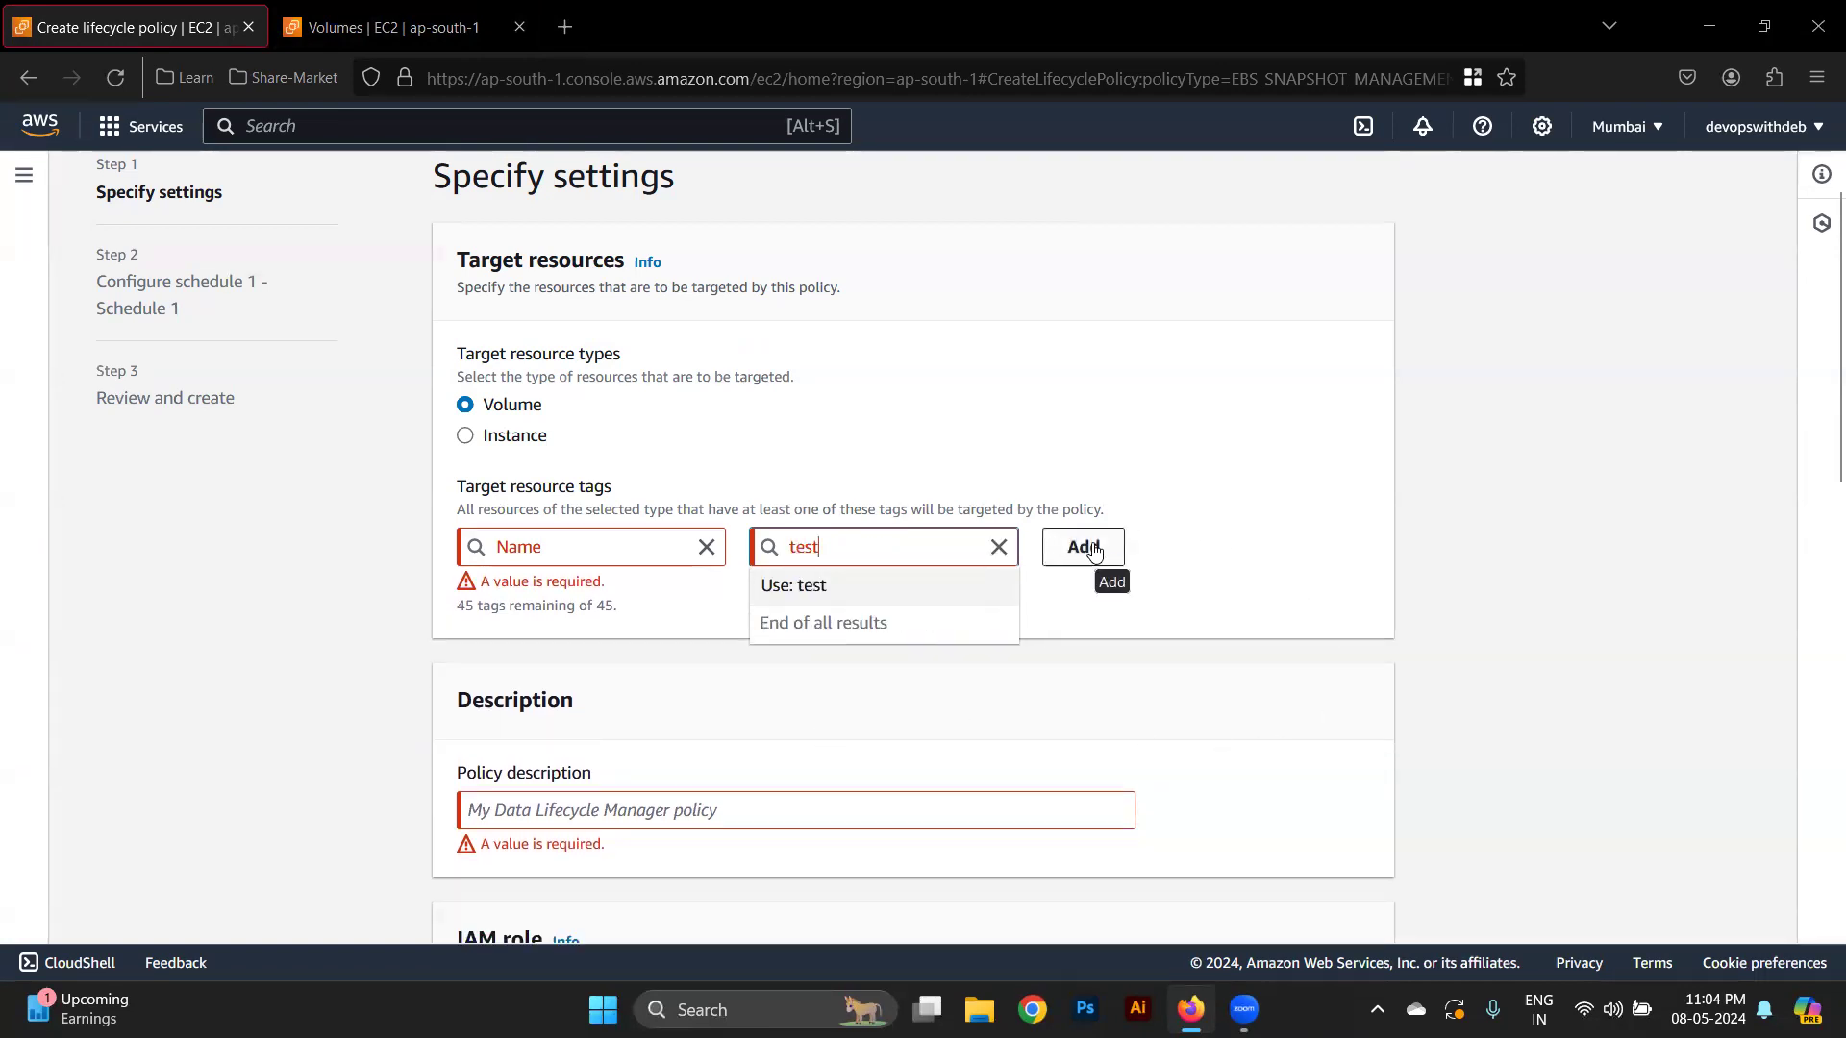
Replace the target resource tag key with Volume ID
{"action": "left_click", "coordinate": [707, 546]}
{"action": "type", "text": "volume"}
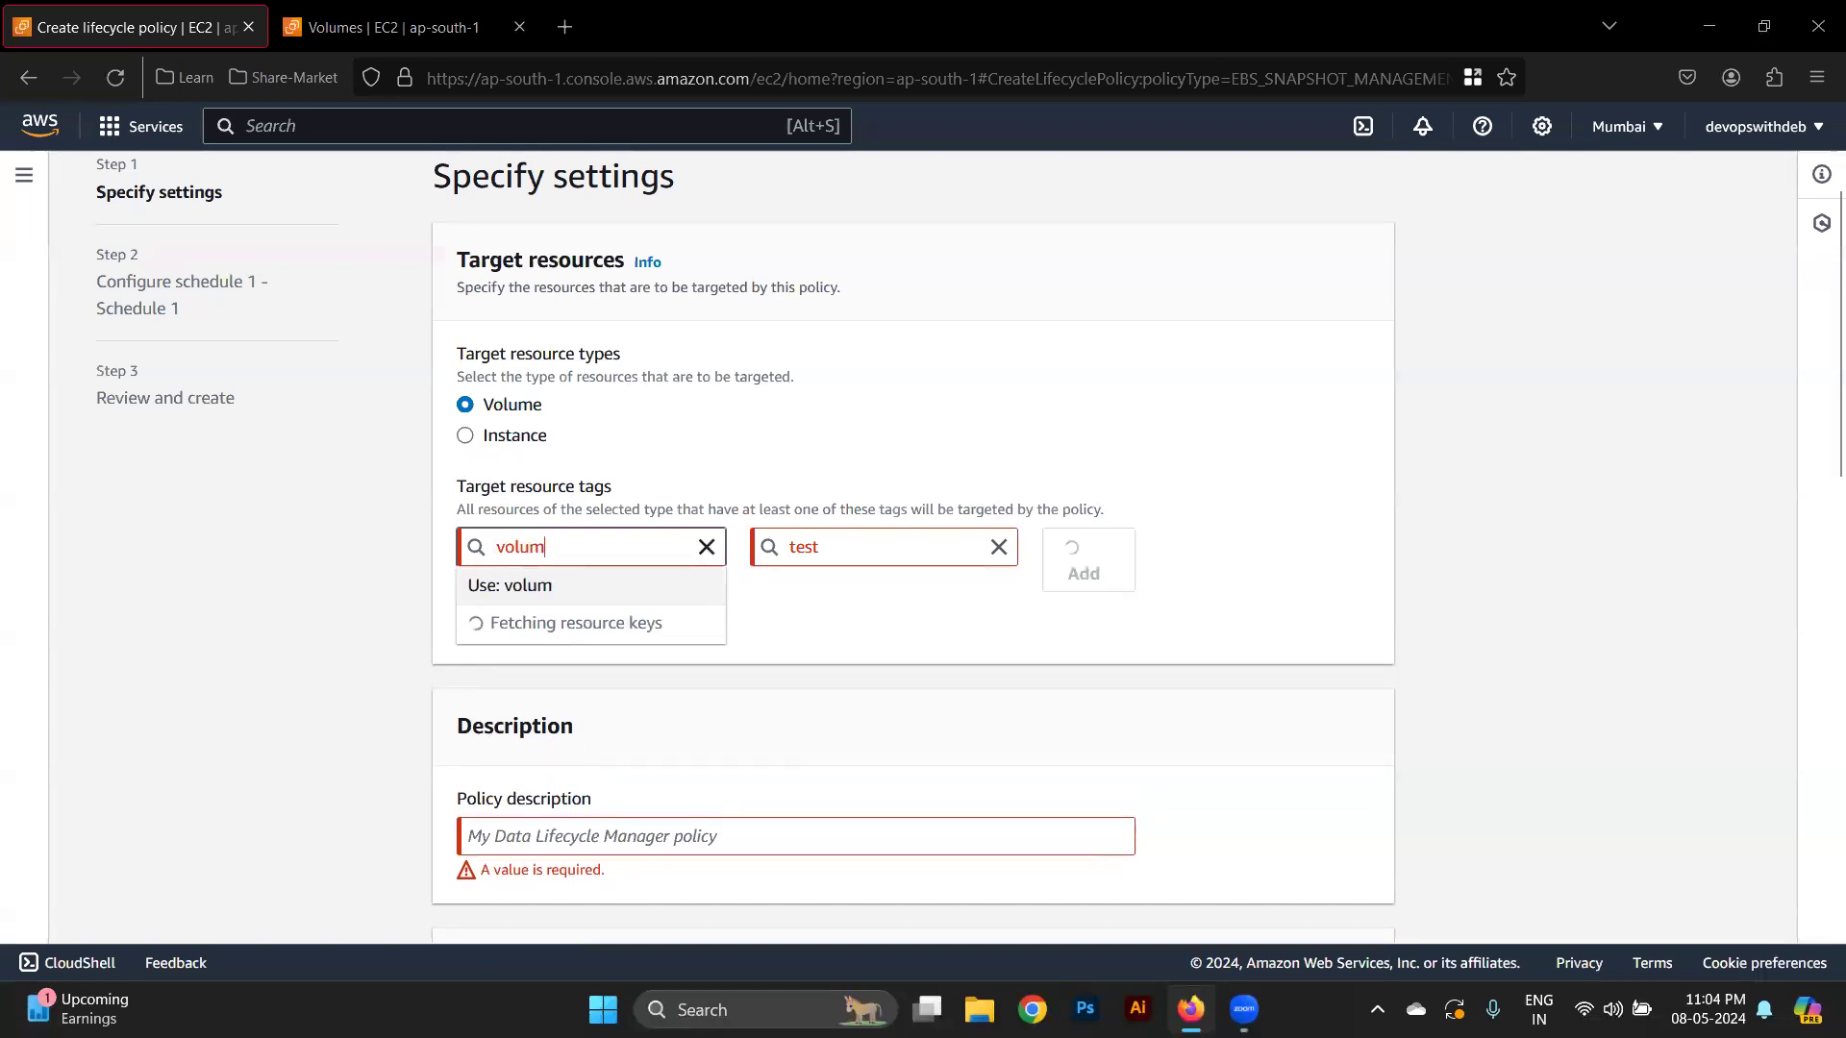
{"action": "key", "text": "Tab"}
{"action": "key", "text": "Tab"}
{"action": "type", "text": "Volume ID"}
{"action": "key", "text": "shift+Tab"}
{"action": "key", "text": "shift+Tab"}
{"action": "type", "text": "/"}
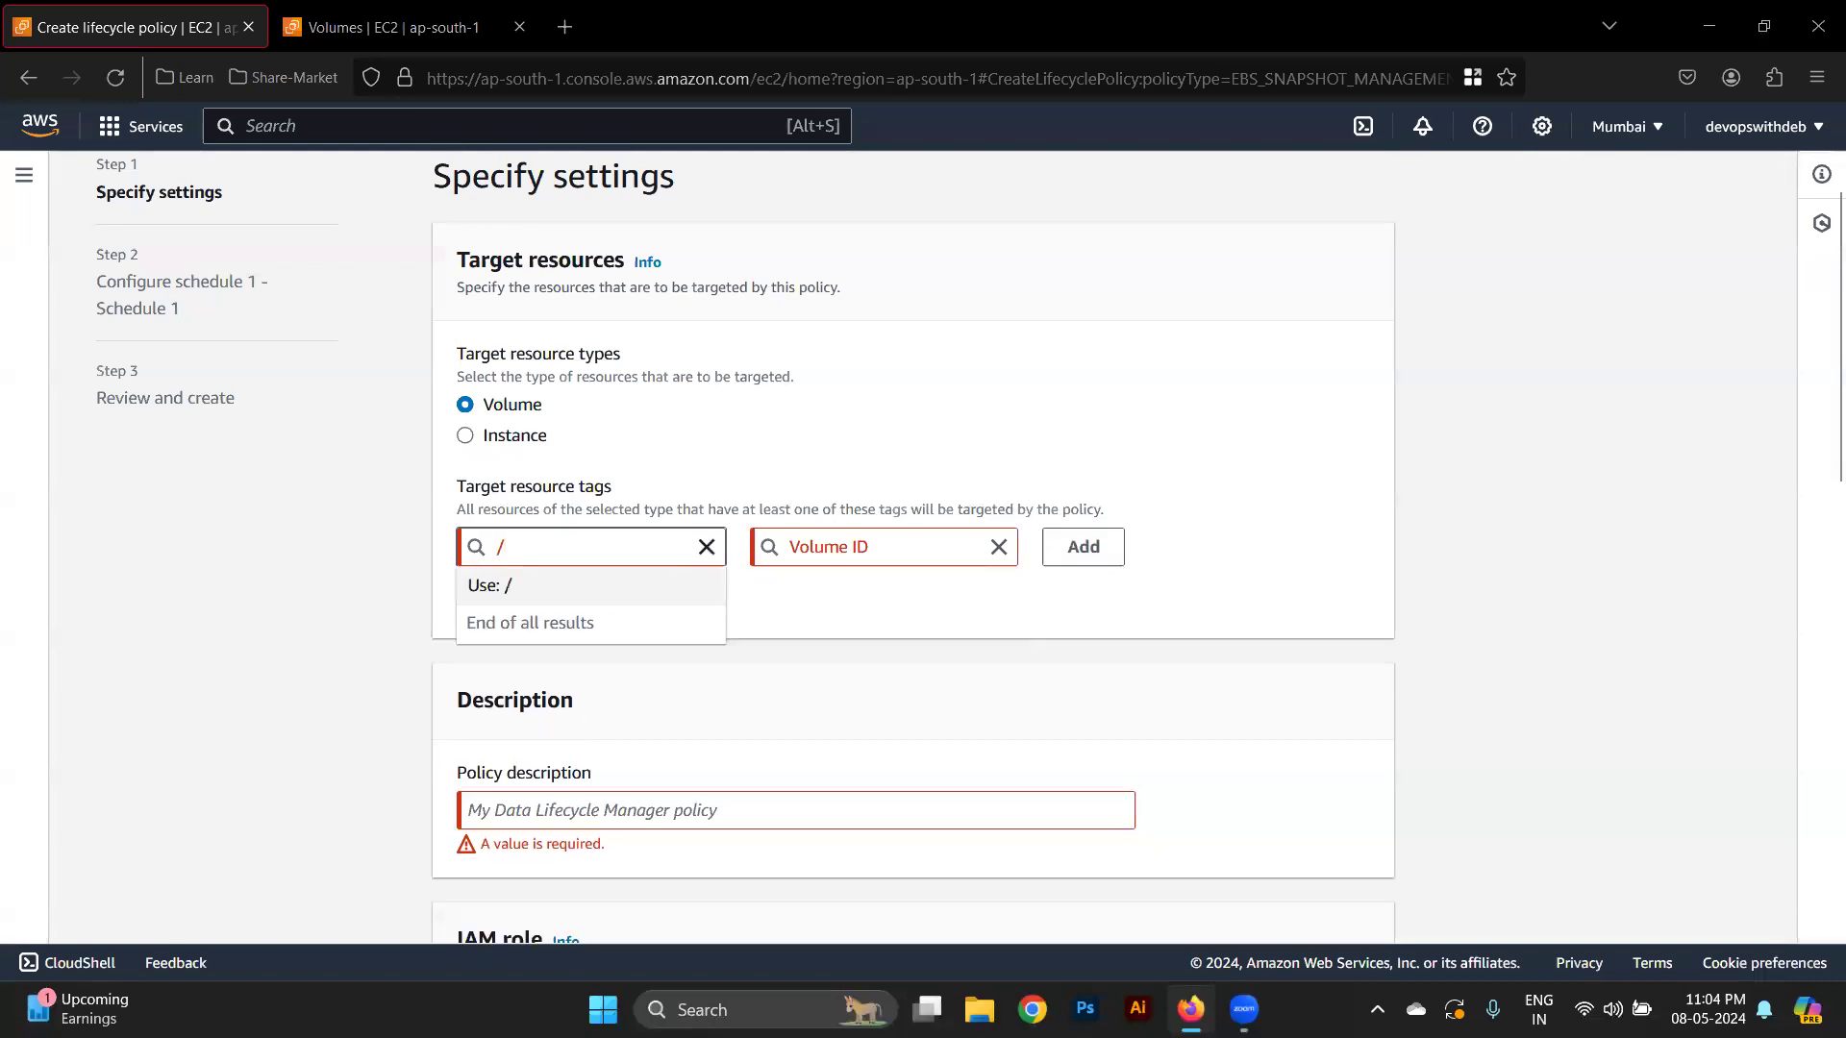
{"action": "type", "text": "Volume ID"}
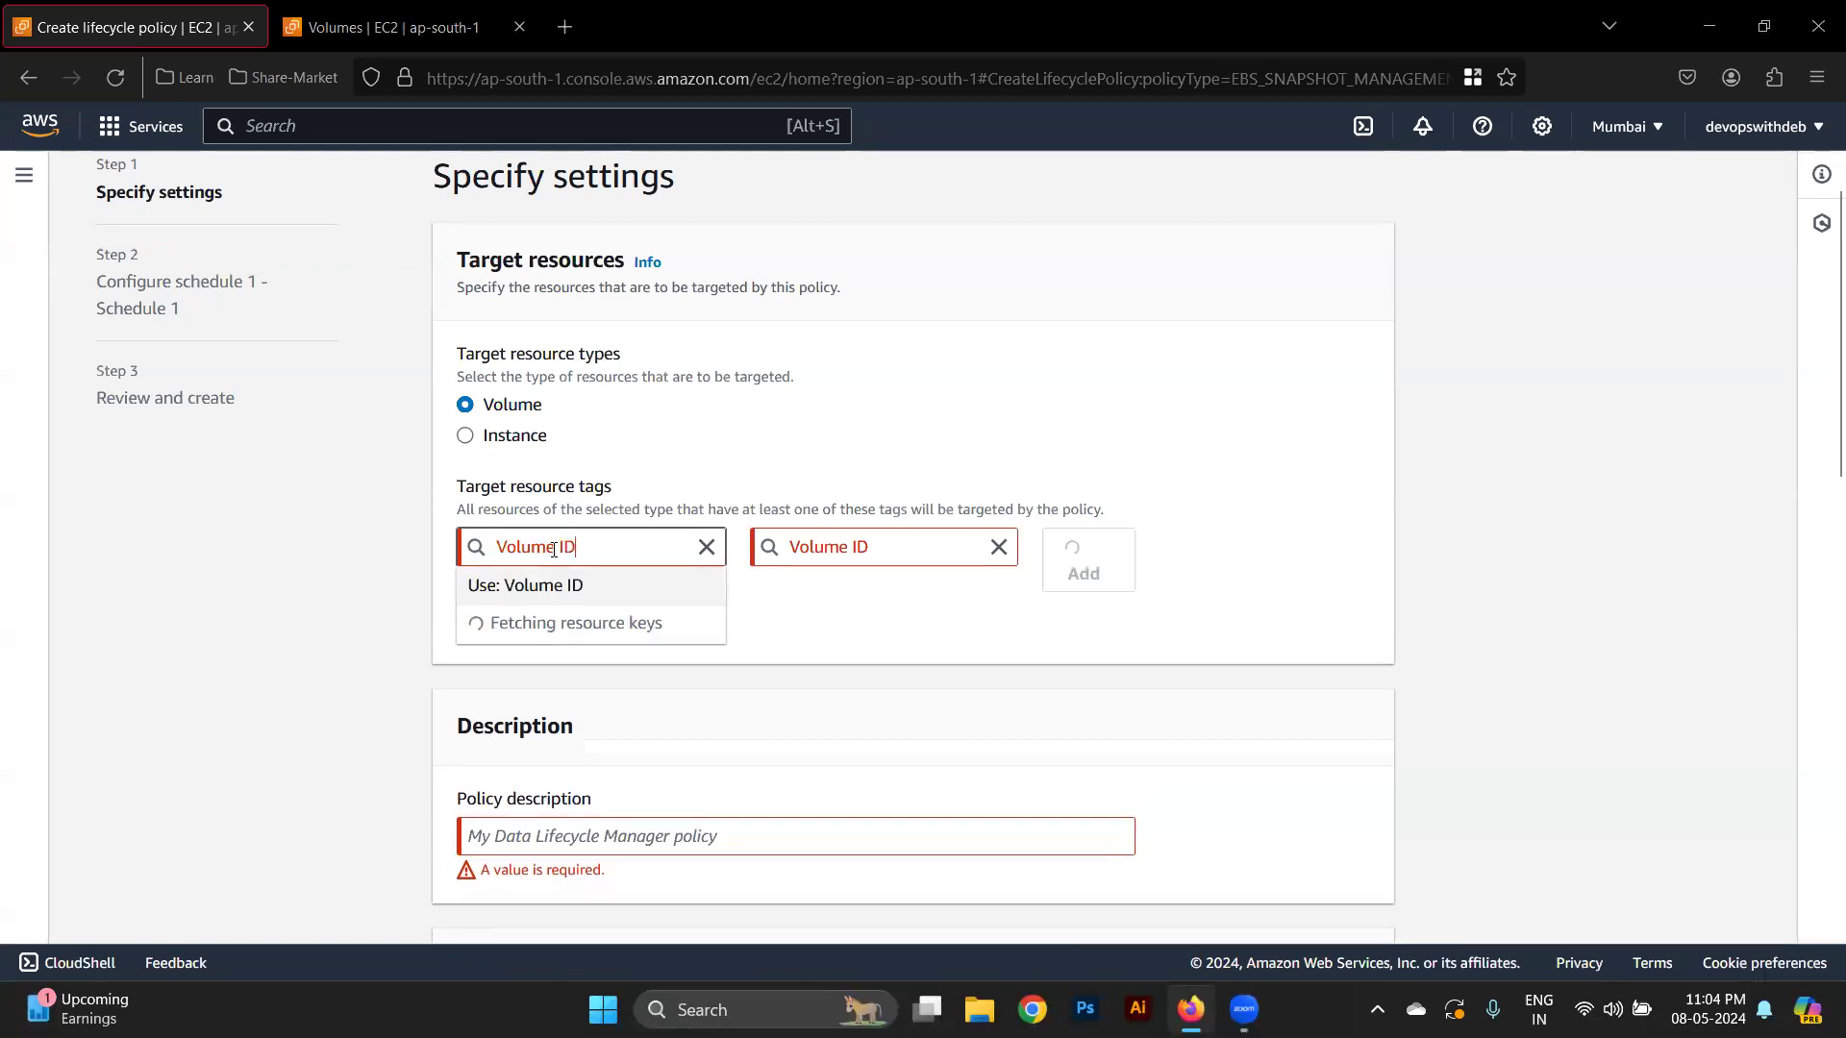
Copy the ID of volume vol-057794b464f048b42 from the Volumes list and add the target resource tag with it as the value
{"action": "left_click", "coordinate": [384, 26]}
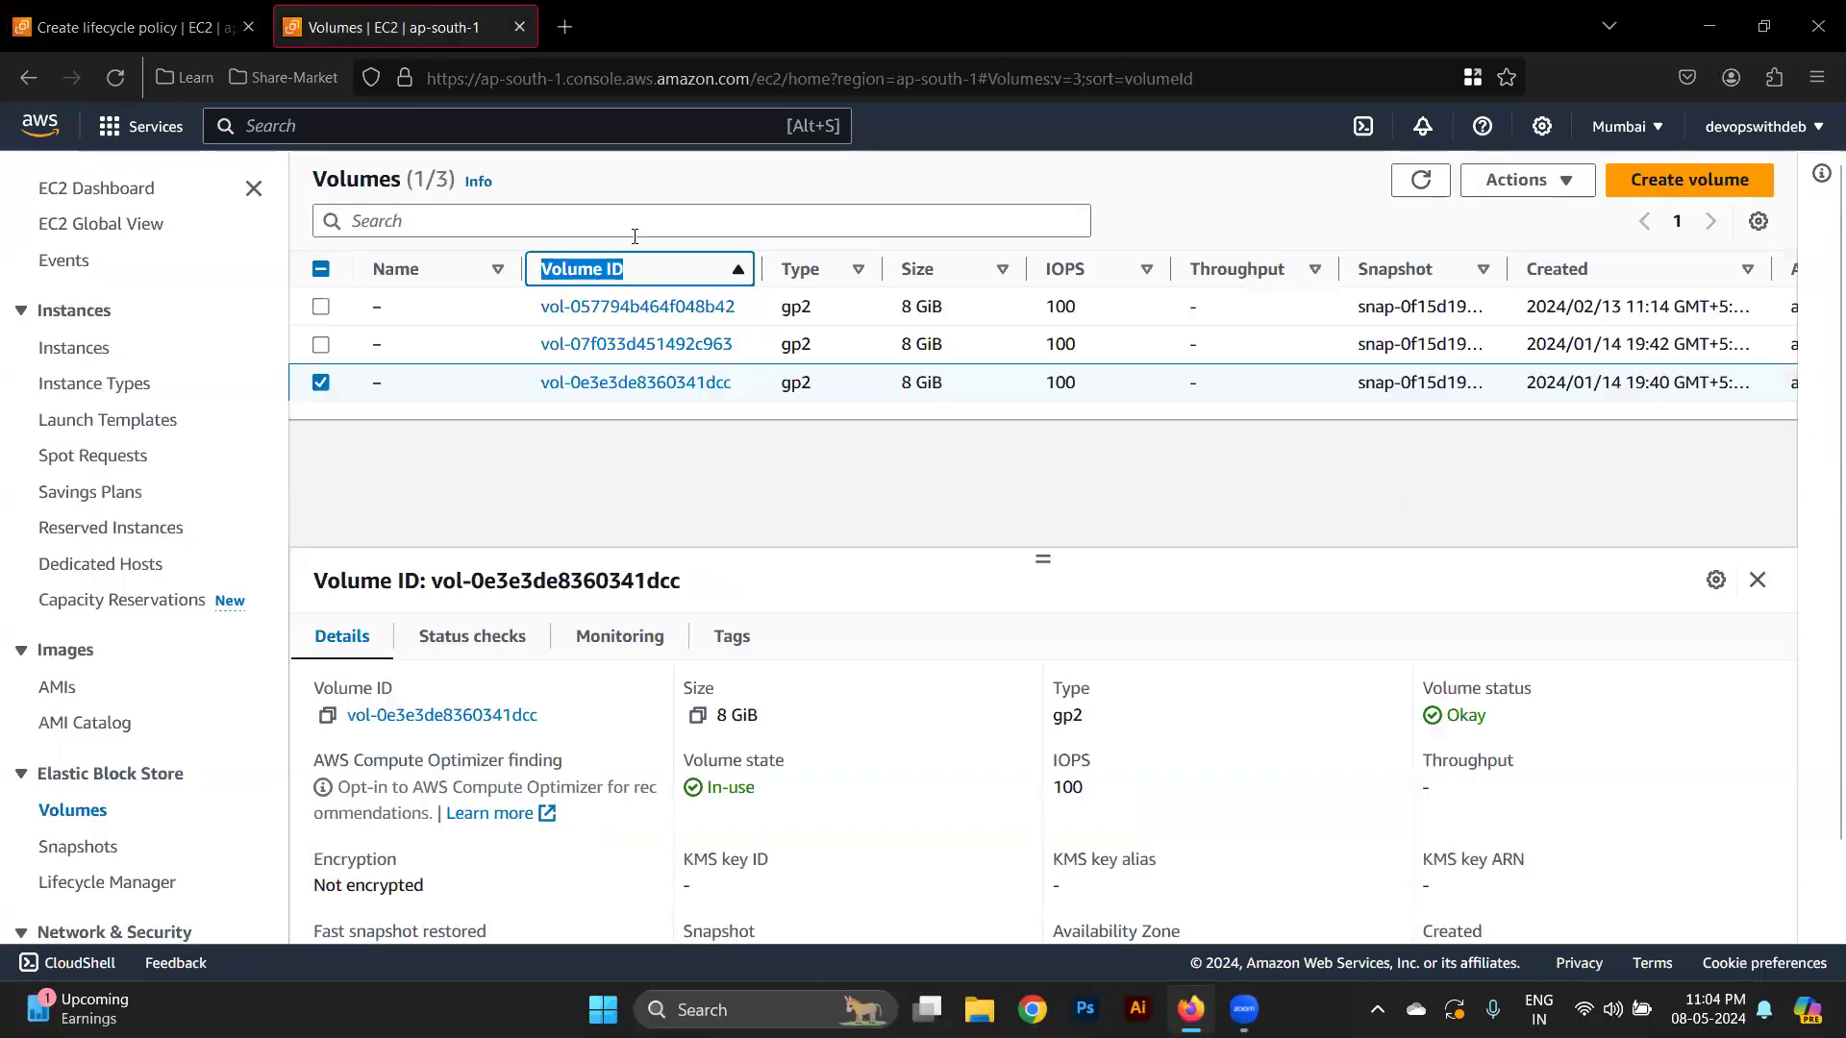
{"action": "left_click_drag", "start_coordinate": [759, 317], "coordinate": [533, 310]}
{"action": "key", "text": "ctrl+c"}
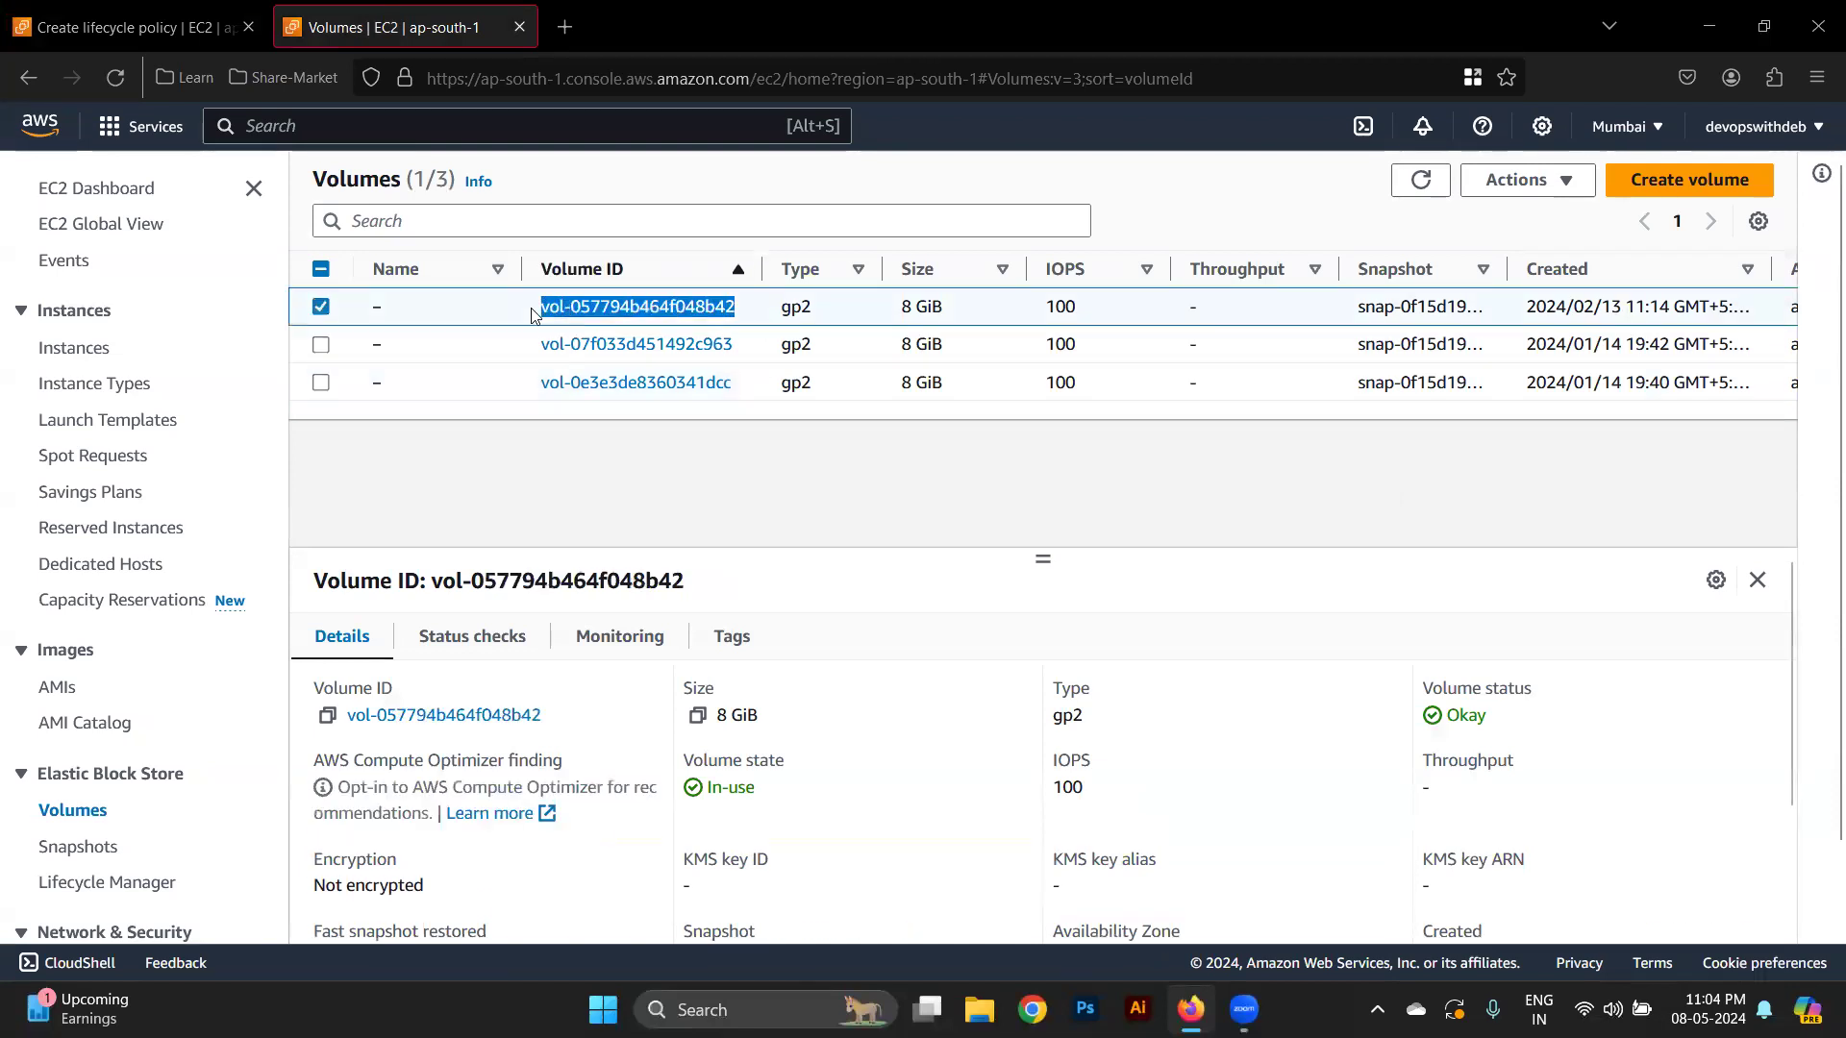
{"action": "left_click", "coordinate": [135, 27]}
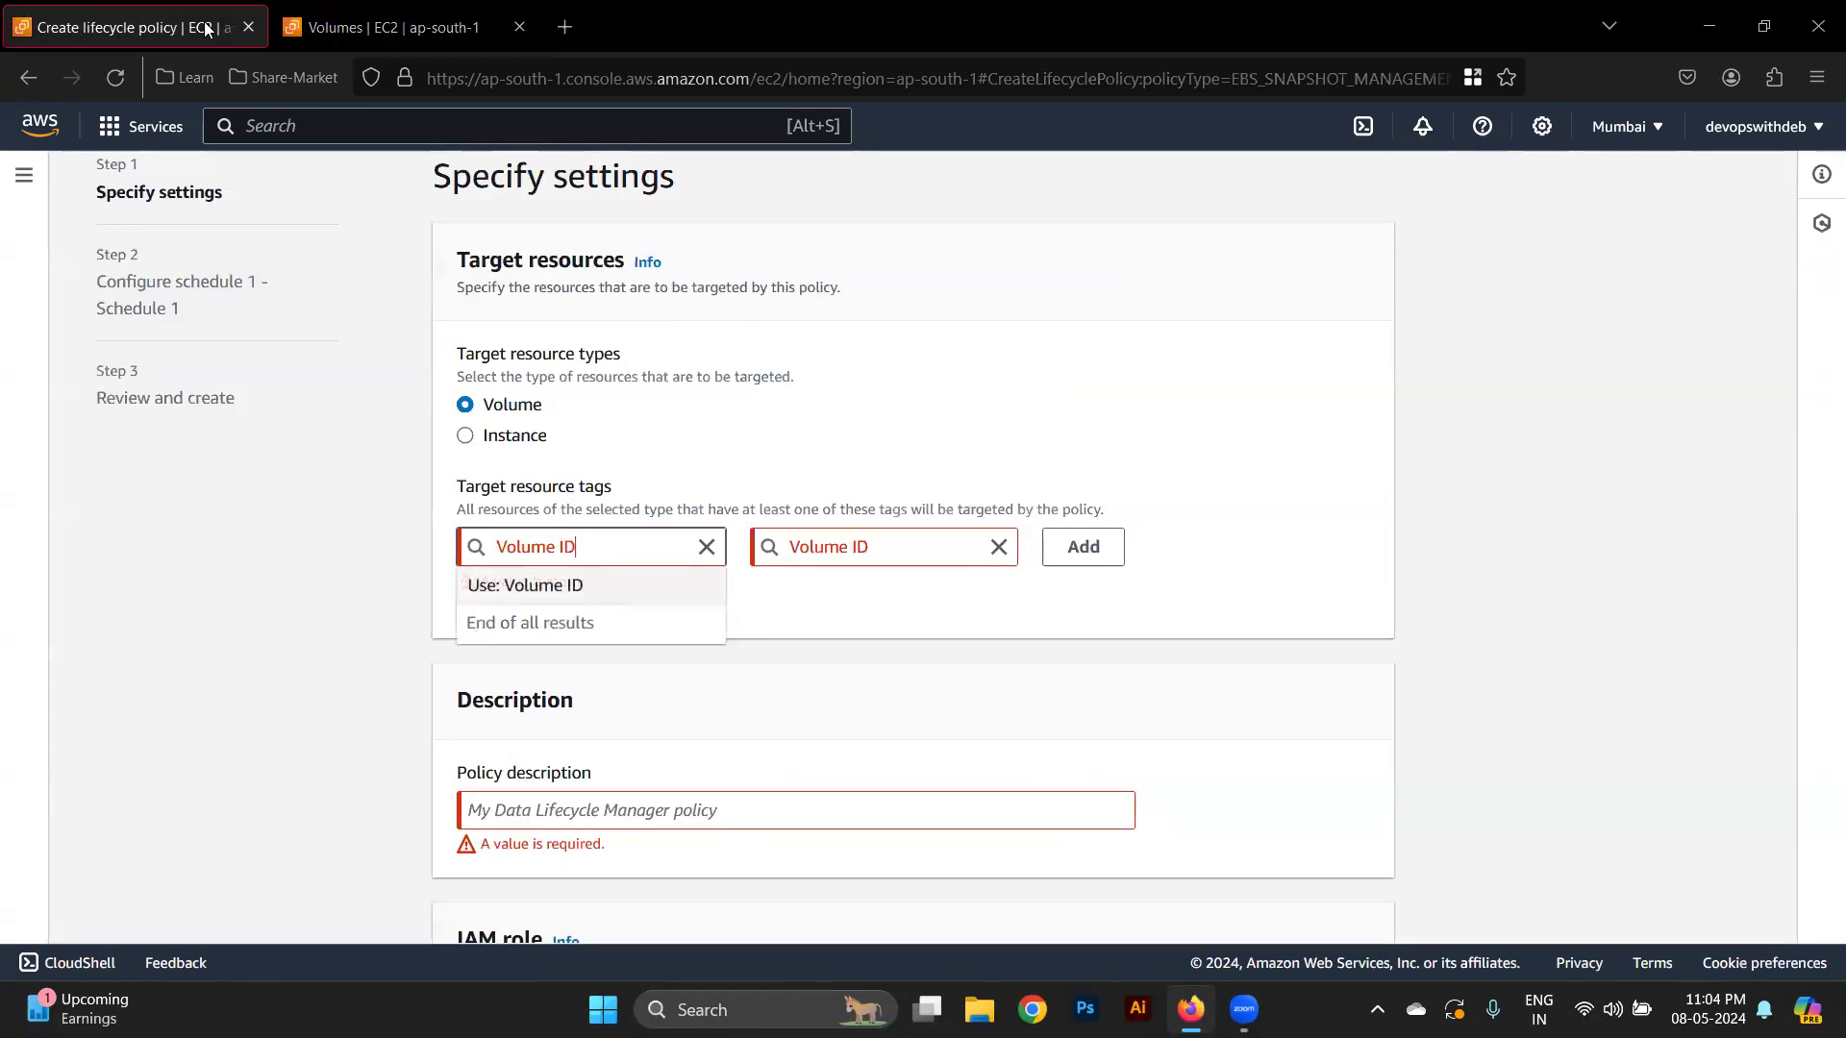
{"action": "left_click", "coordinate": [986, 549]}
{"action": "left_click", "coordinate": [998, 547]}
{"action": "key", "text": "ctrl+v"}
{"action": "left_click", "coordinate": [1093, 553]}
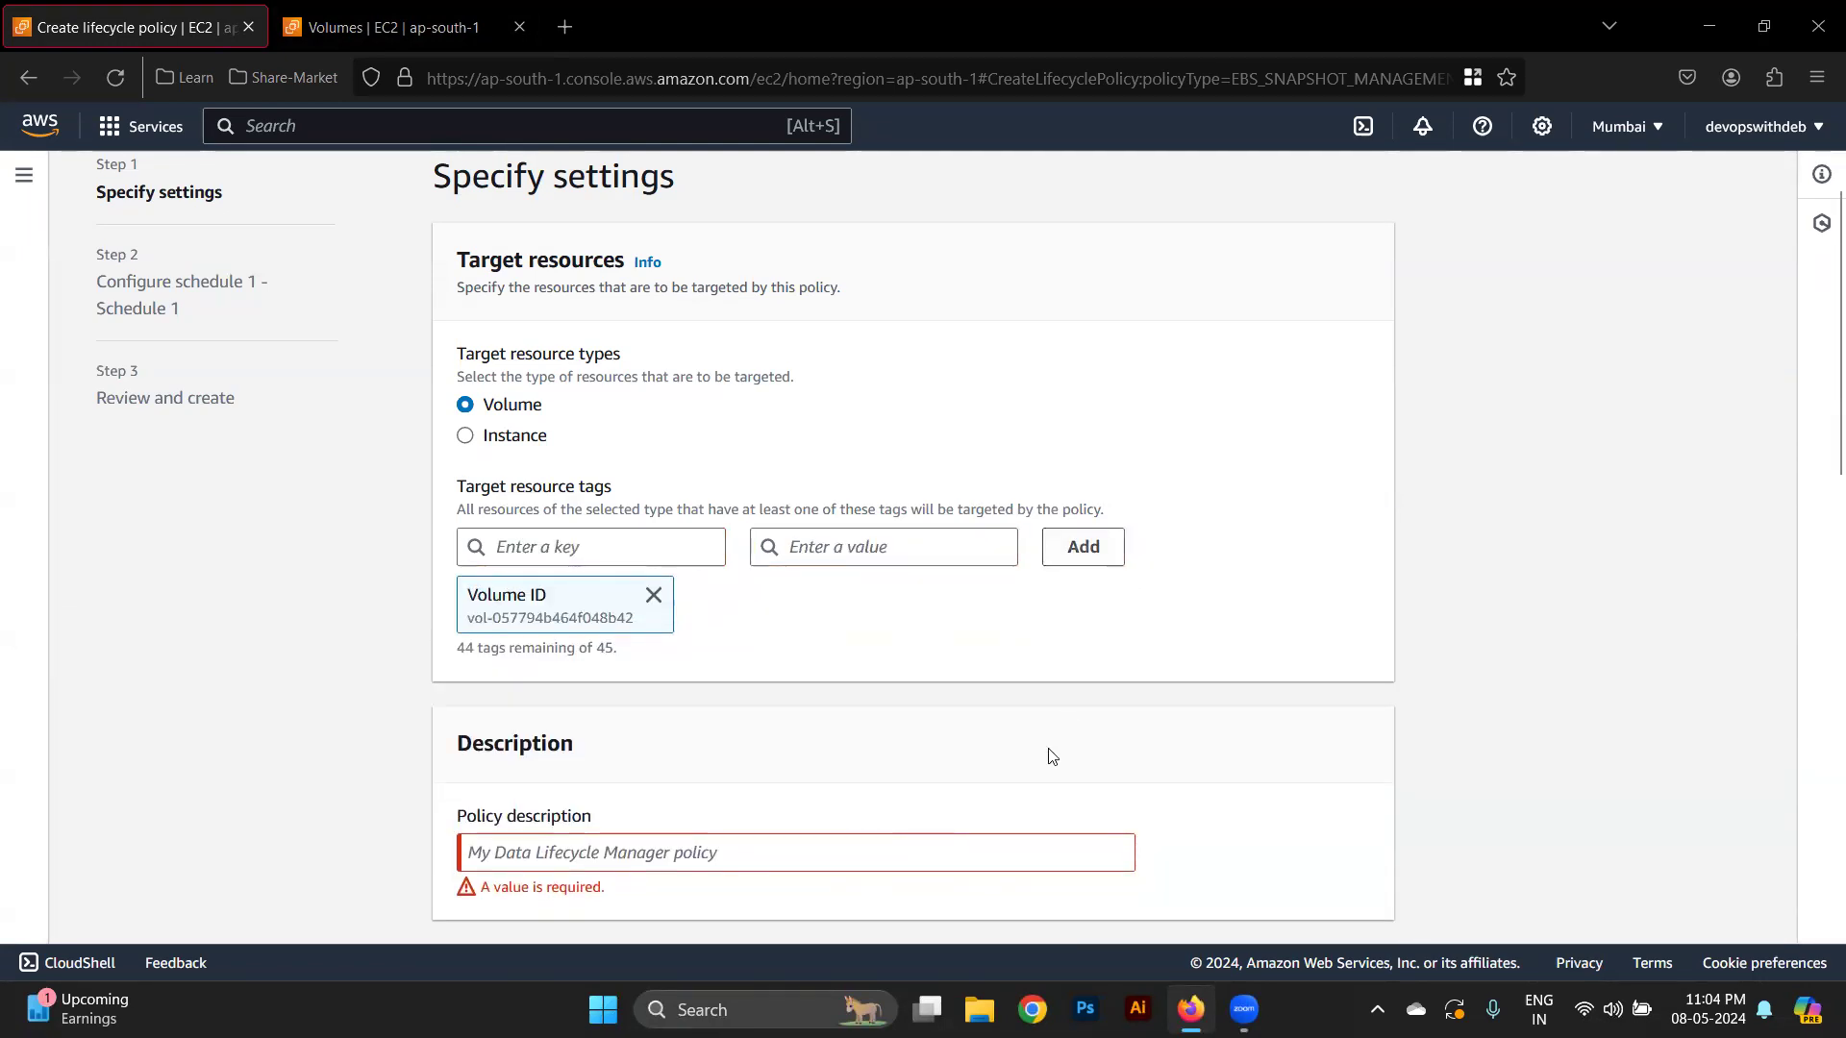
Enter test as the policy description and continue to the schedule configuration
{"action": "scroll", "coordinate": [1051, 755], "scroll_direction": "down", "scroll_amount": 3}
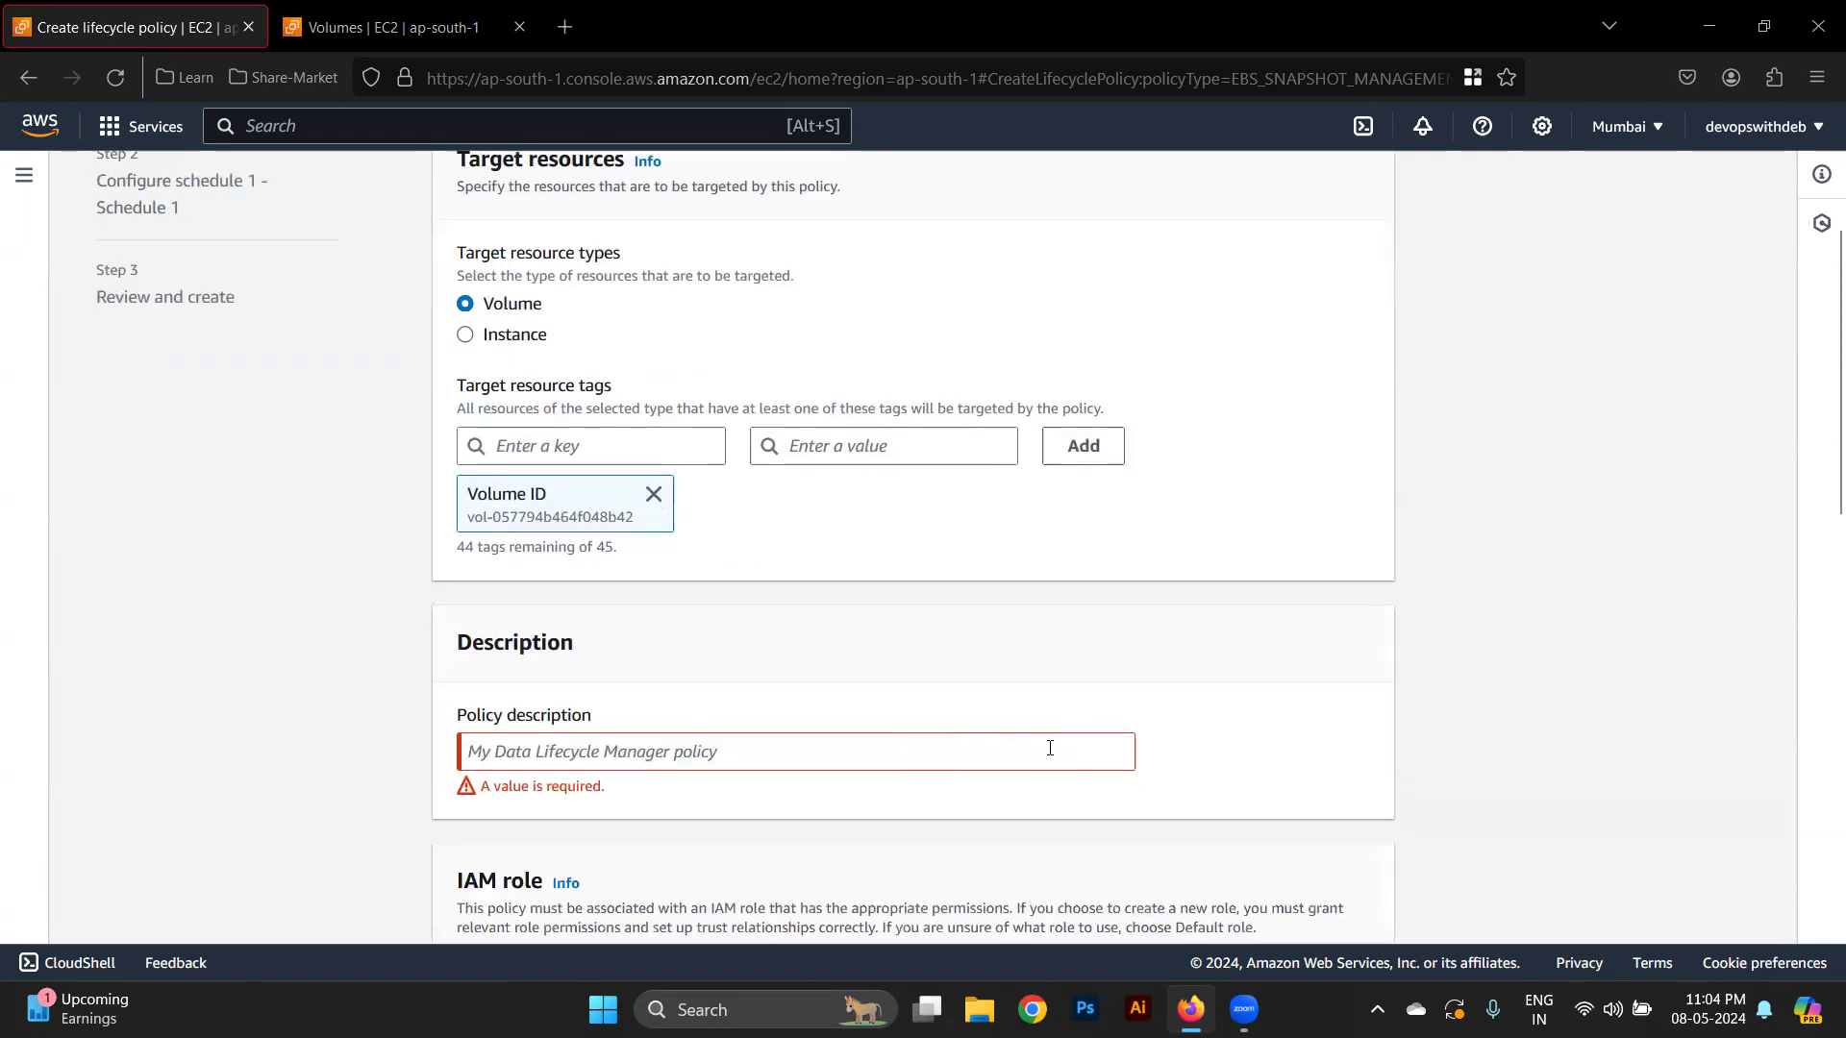
{"action": "left_click", "coordinate": [532, 617]}
{"action": "type", "text": "test"}
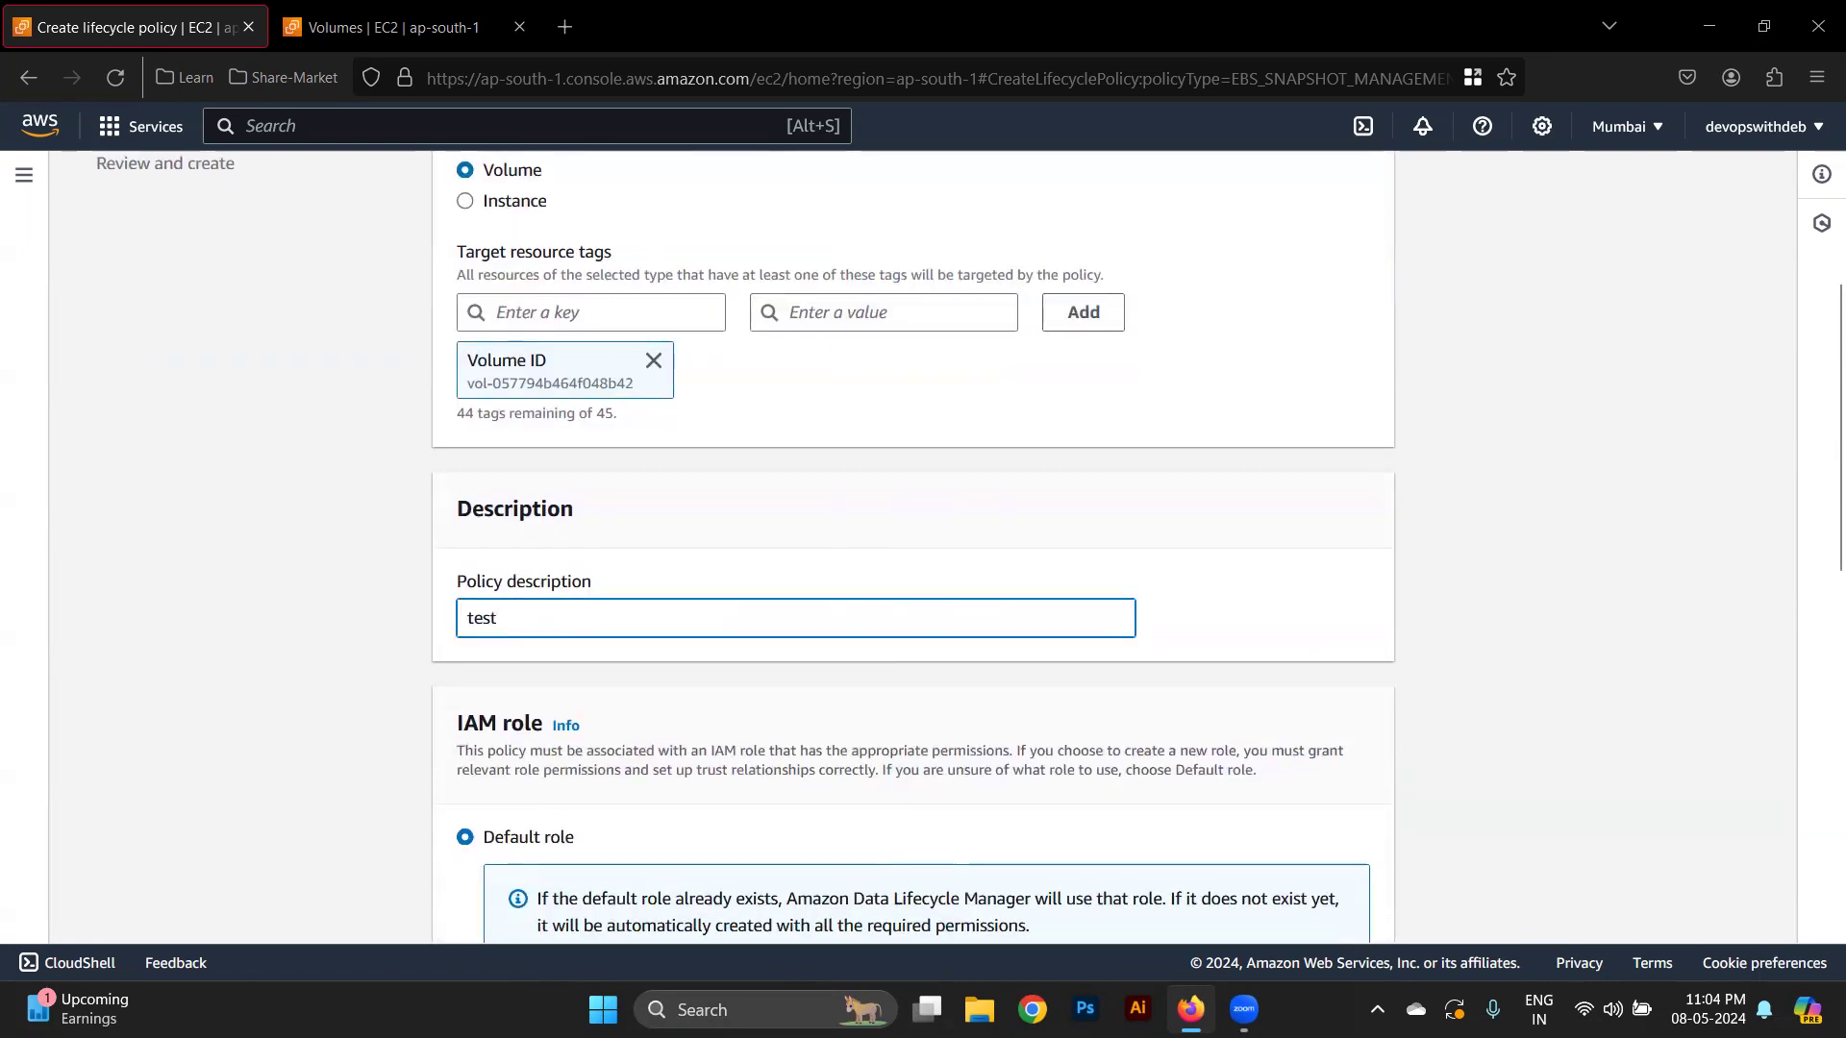
{"action": "scroll", "coordinate": [914, 534], "scroll_direction": "down", "scroll_amount": 12}
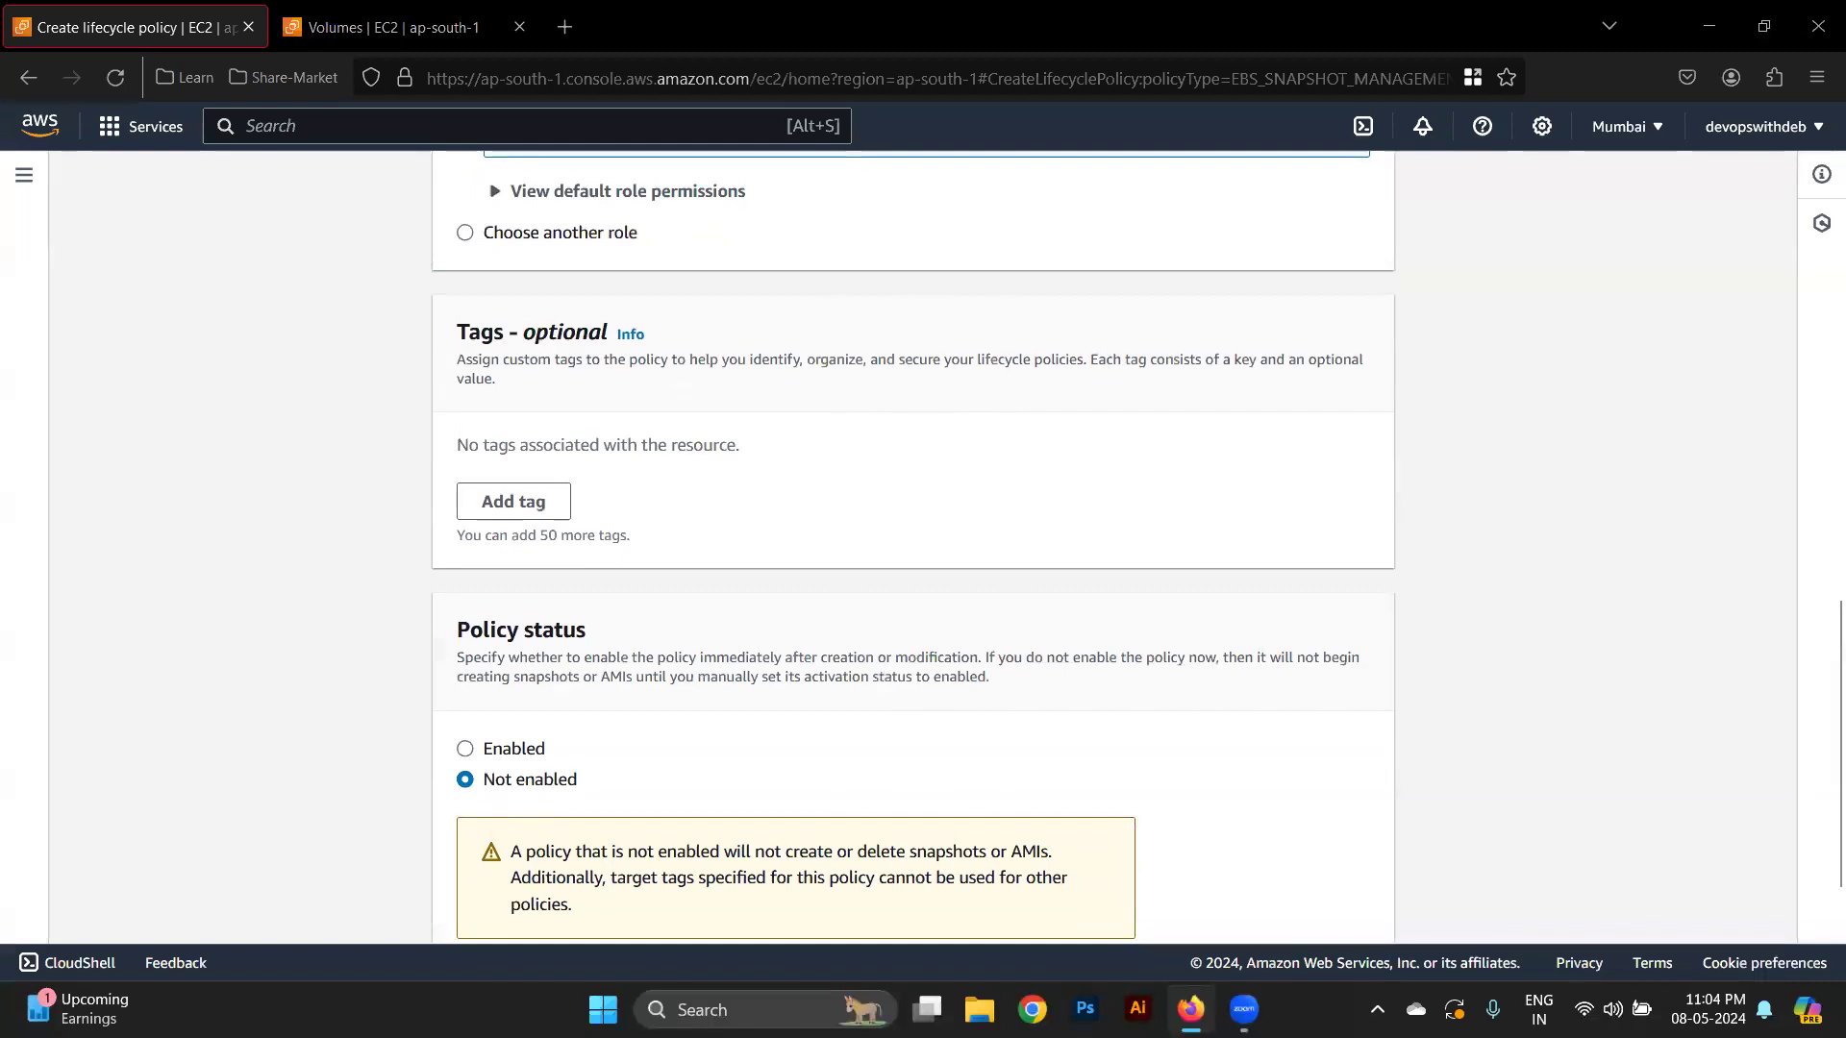
{"action": "left_click", "coordinate": [1347, 890]}
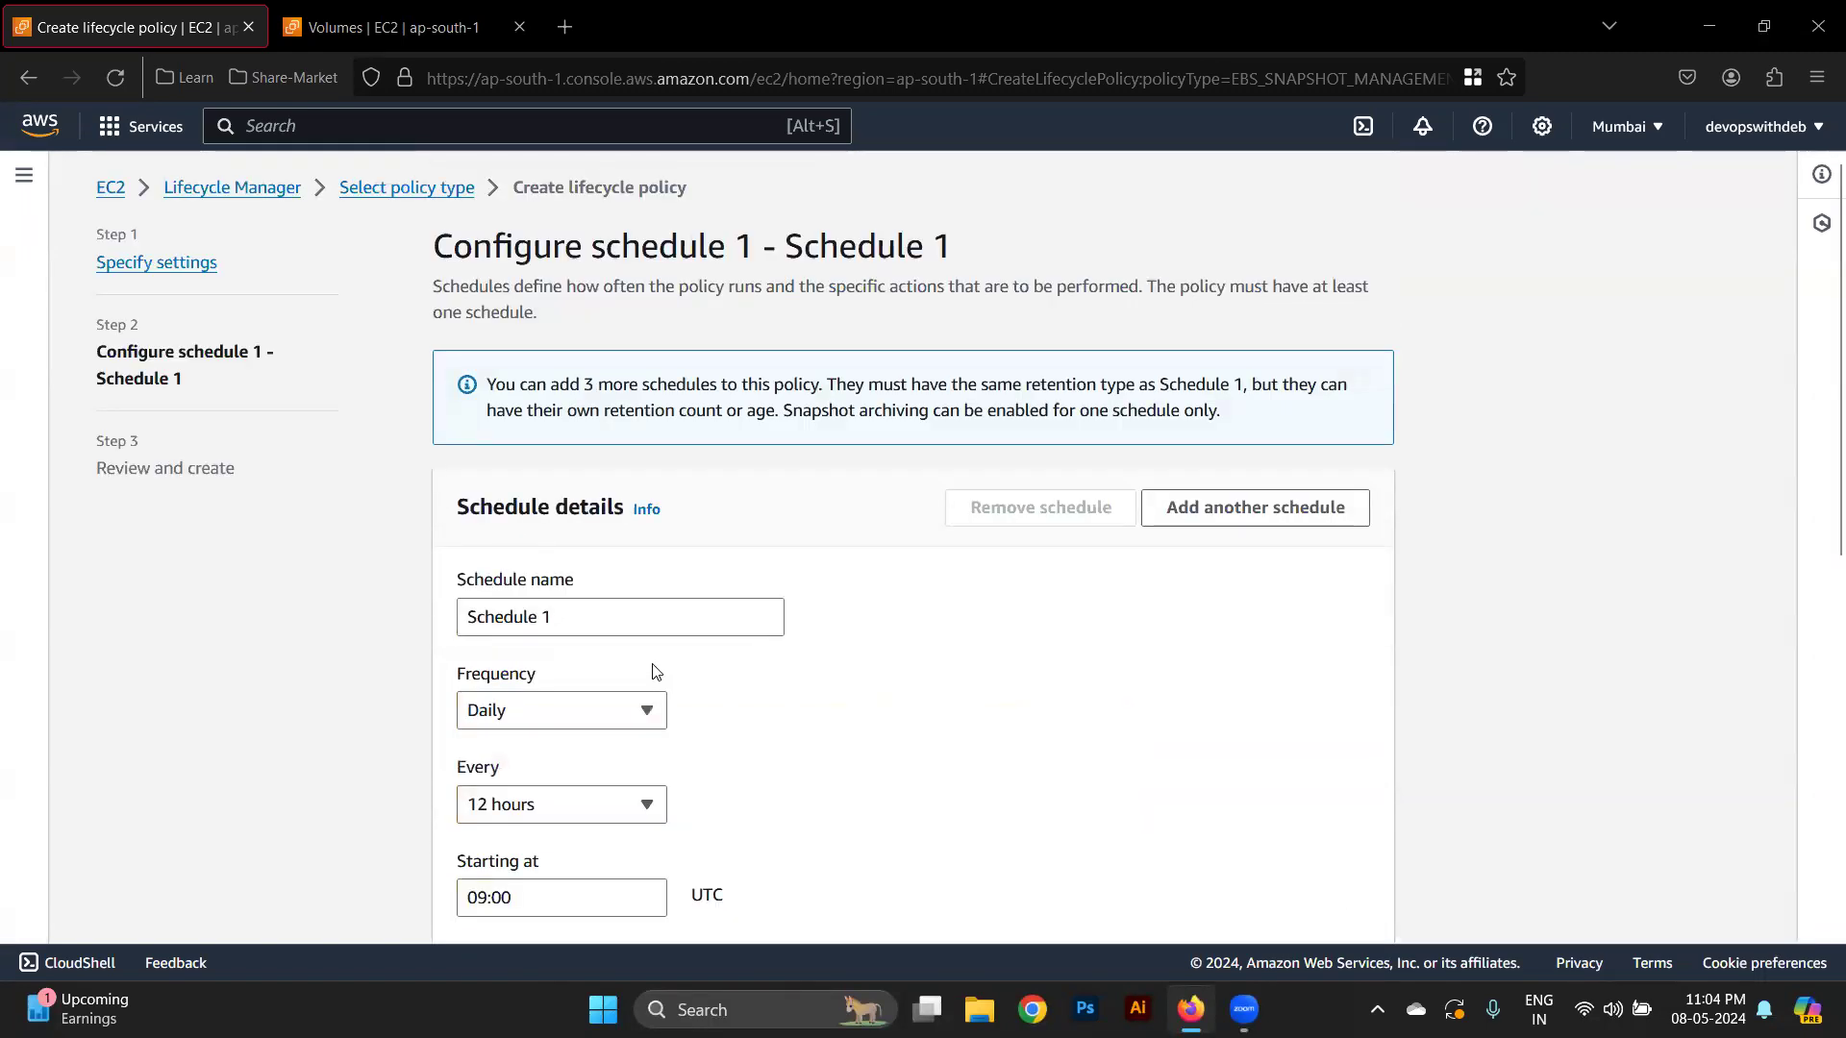
Examine the frequency, interval and retention type options available for Schedule 1
{"action": "scroll", "coordinate": [653, 670], "scroll_direction": "down", "scroll_amount": 1}
{"action": "scroll", "coordinate": [655, 670], "scroll_direction": "down", "scroll_amount": 1}
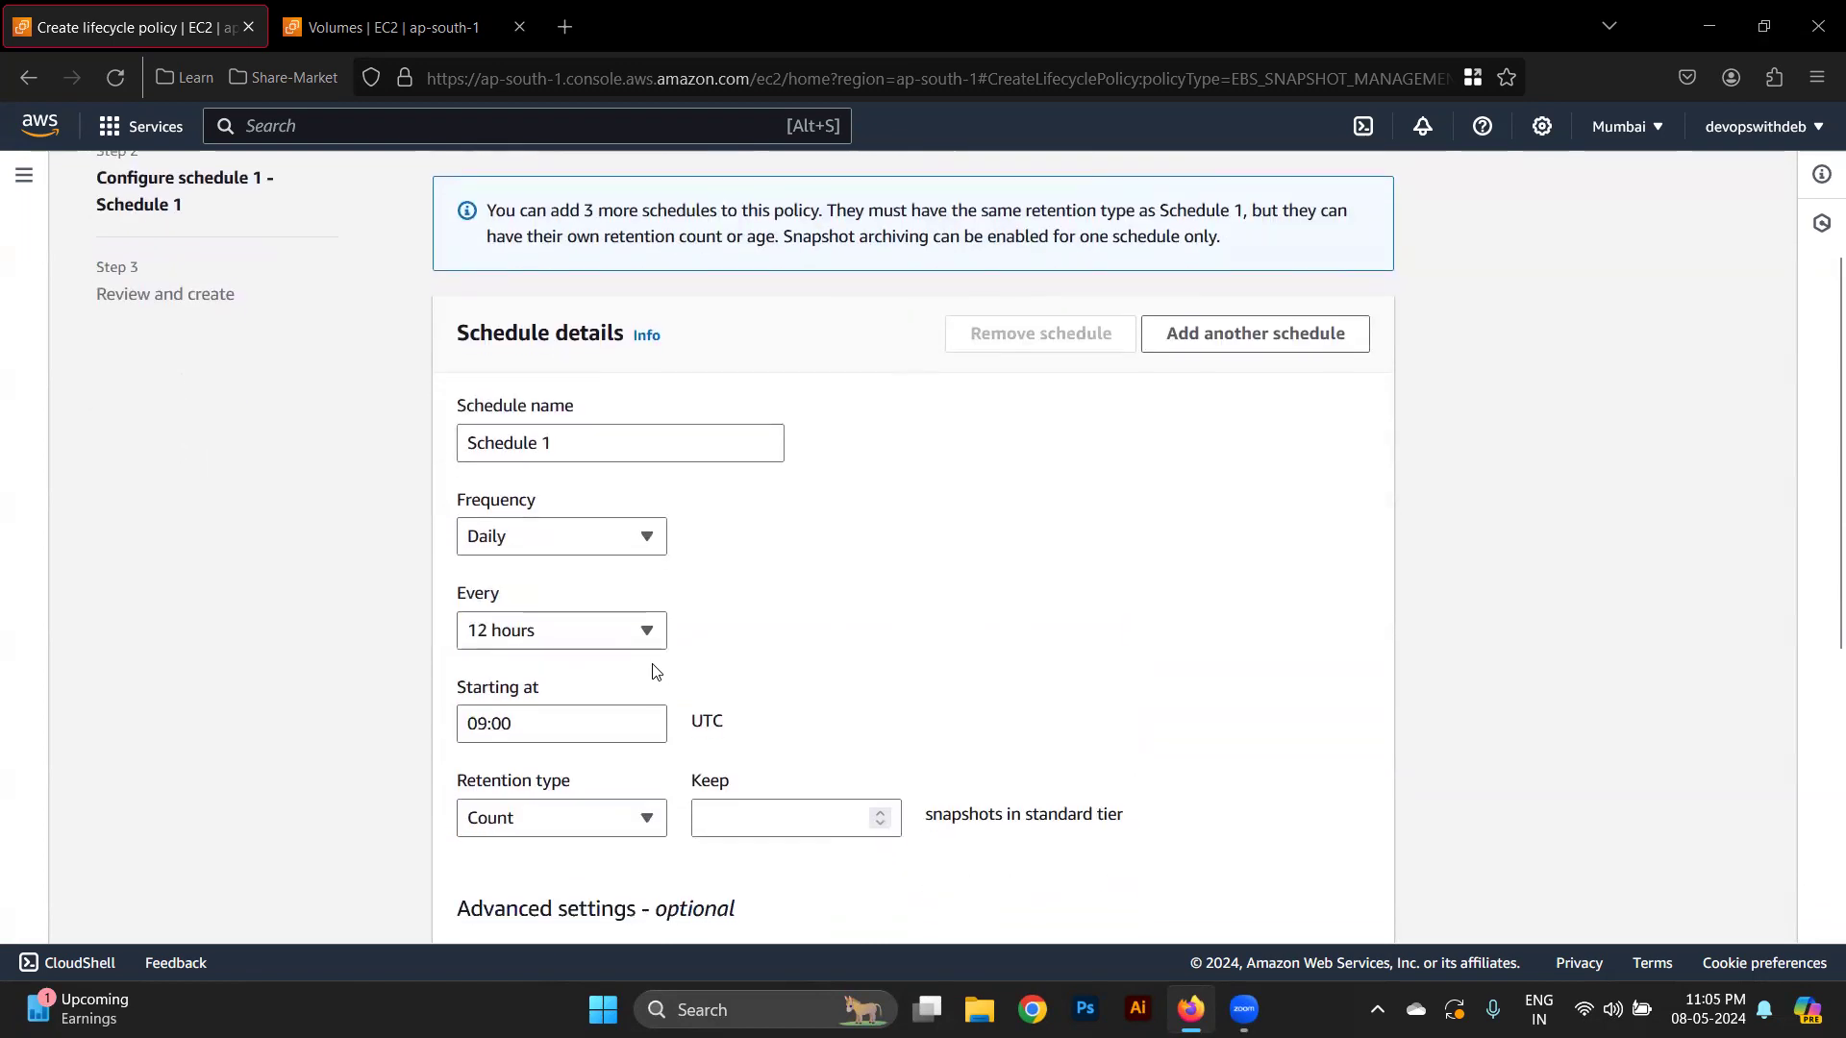
{"action": "left_click", "coordinate": [609, 547]}
{"action": "left_click", "coordinate": [608, 546]}
{"action": "left_click", "coordinate": [595, 645]}
{"action": "left_click", "coordinate": [595, 648]}
{"action": "scroll", "coordinate": [572, 750], "scroll_direction": "down", "scroll_amount": 2}
{"action": "left_click", "coordinate": [598, 600]}
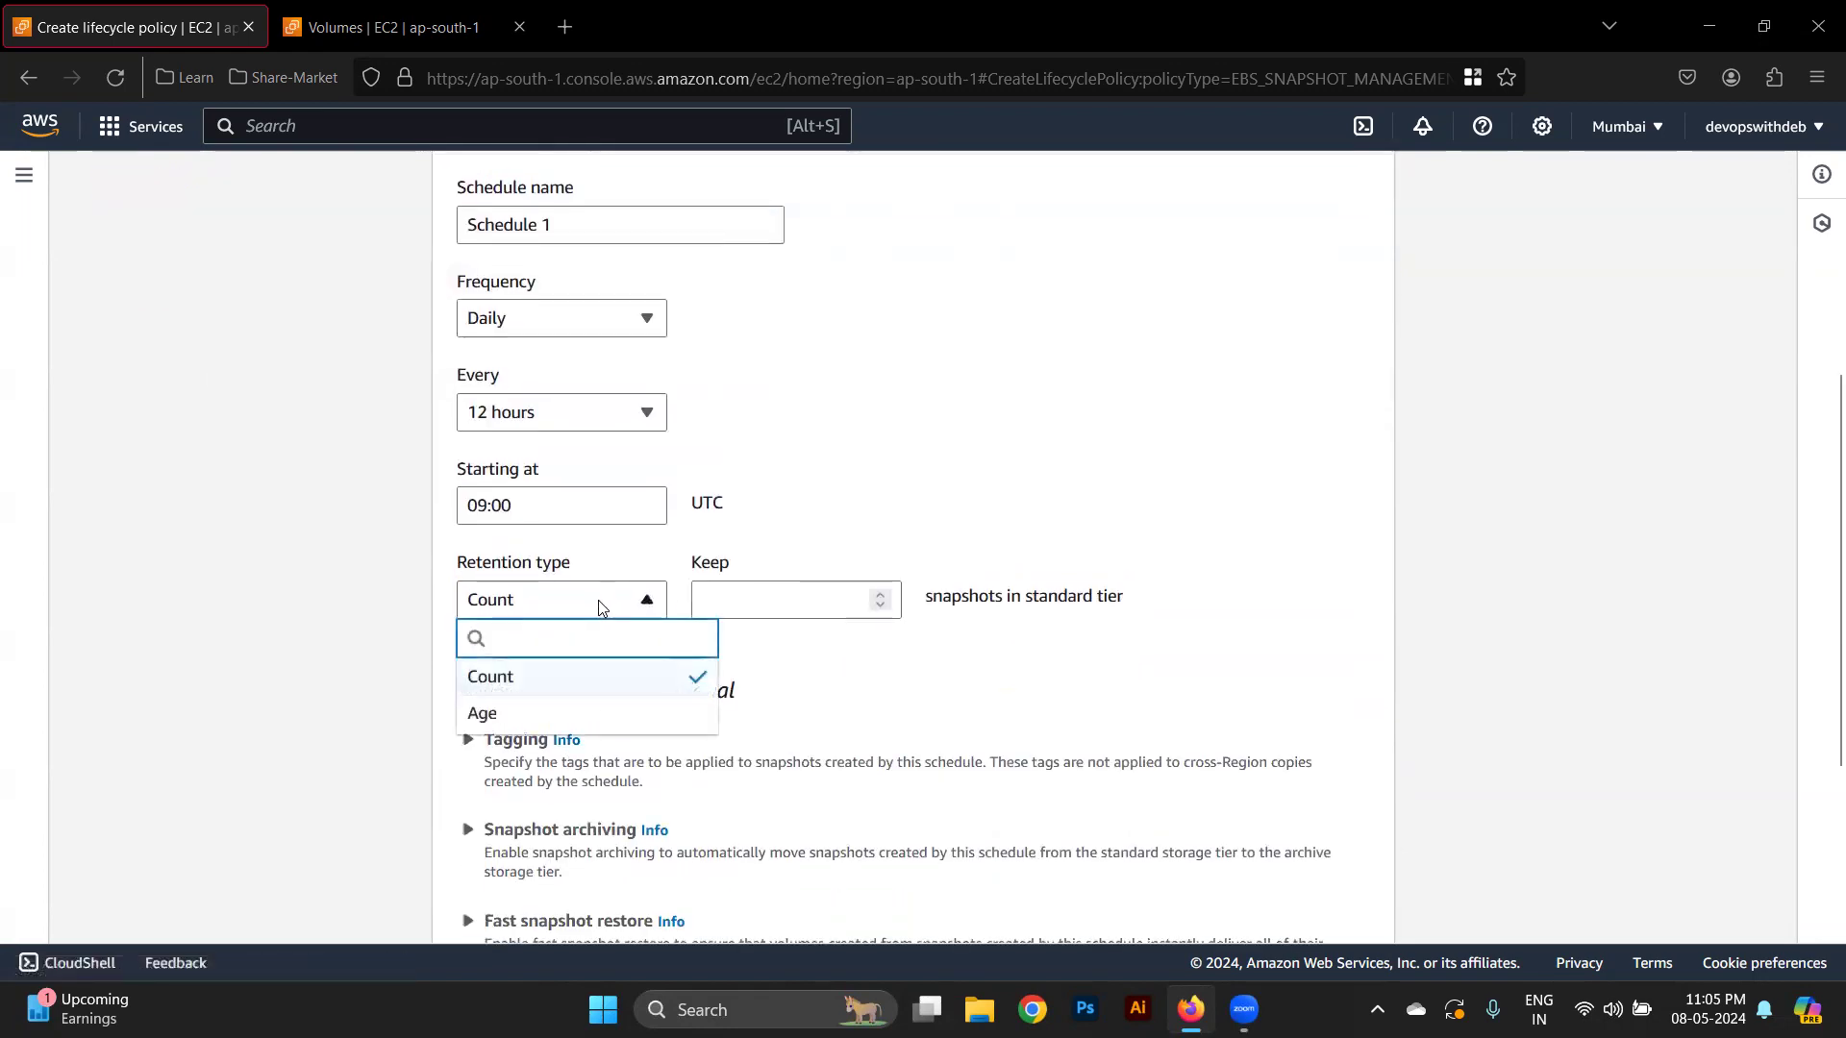
{"action": "left_click", "coordinate": [598, 600]}
Examine the Tagging and Snapshot archiving advanced settings of the schedule
{"action": "scroll", "coordinate": [868, 709], "scroll_direction": "down", "scroll_amount": 3}
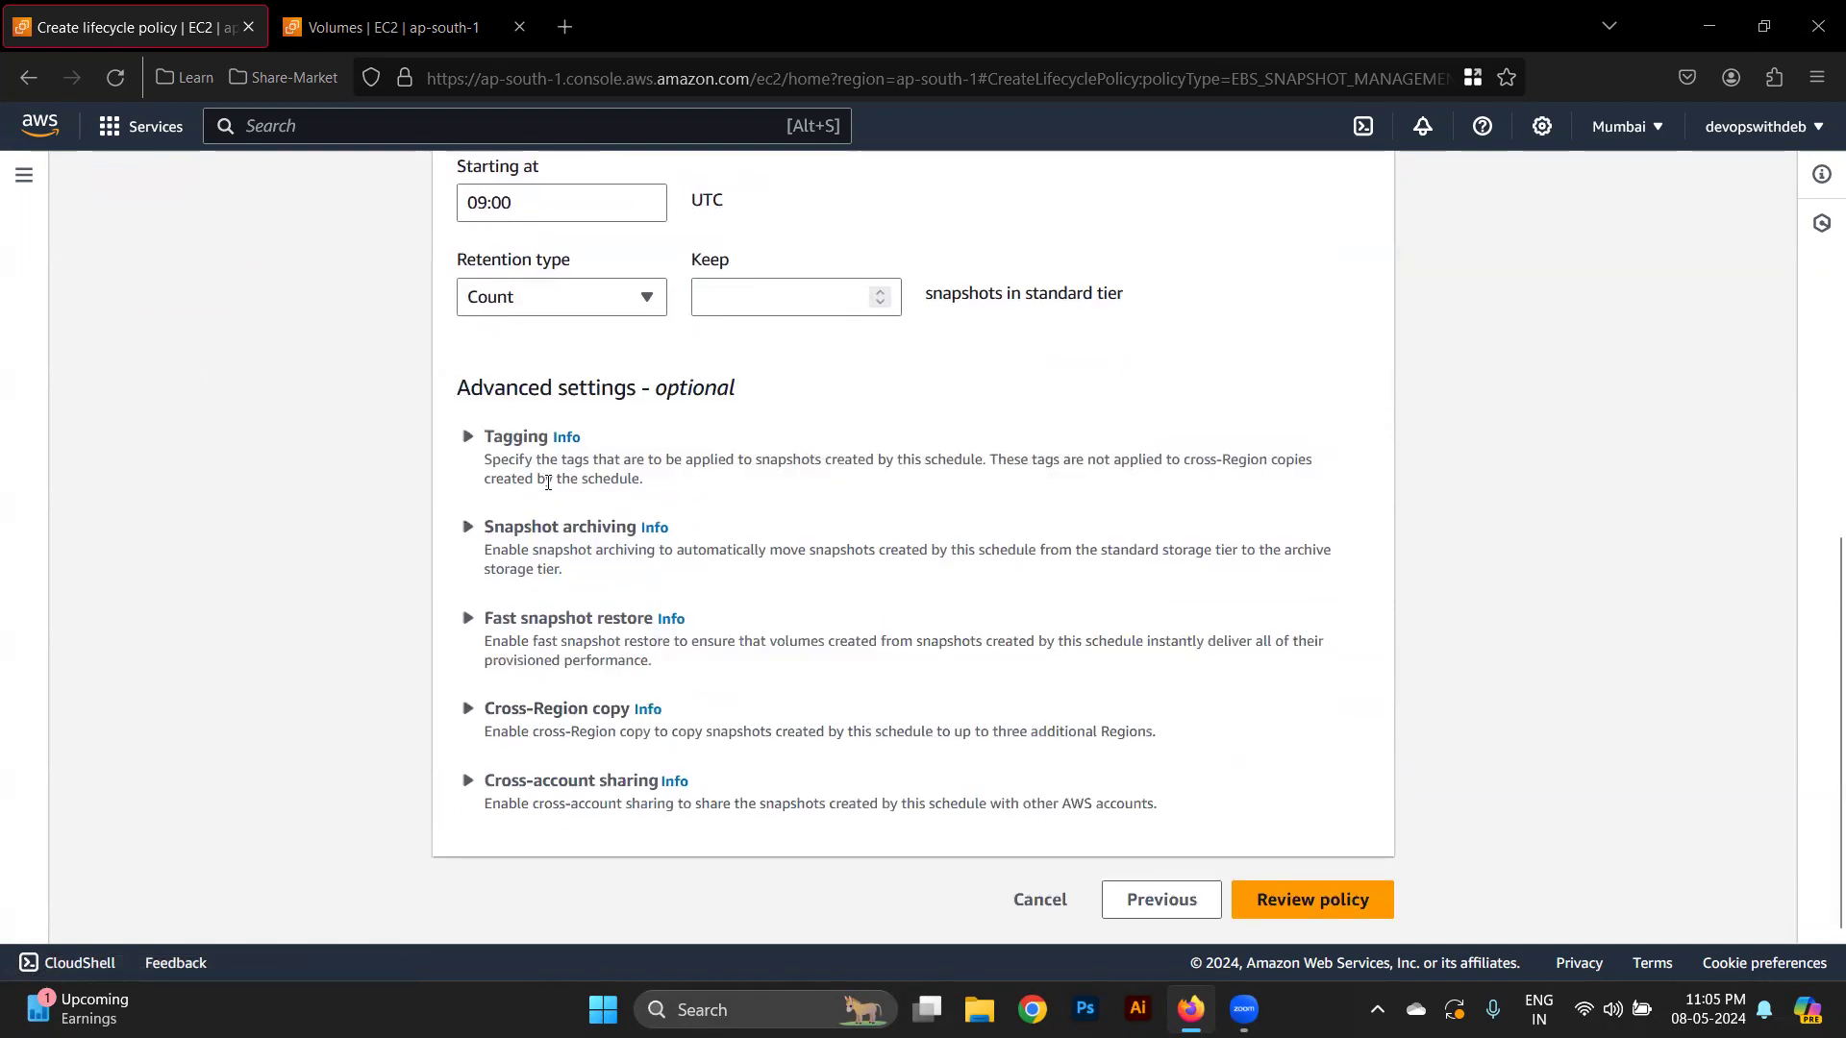
{"action": "left_click", "coordinate": [468, 435]}
{"action": "left_click", "coordinate": [468, 436]}
{"action": "left_click", "coordinate": [468, 526]}
{"action": "left_click", "coordinate": [468, 526]}
Set Schedule 1 to keep 6 snapshots in the standard tier
{"action": "scroll", "coordinate": [647, 736], "scroll_direction": "up", "scroll_amount": 7}
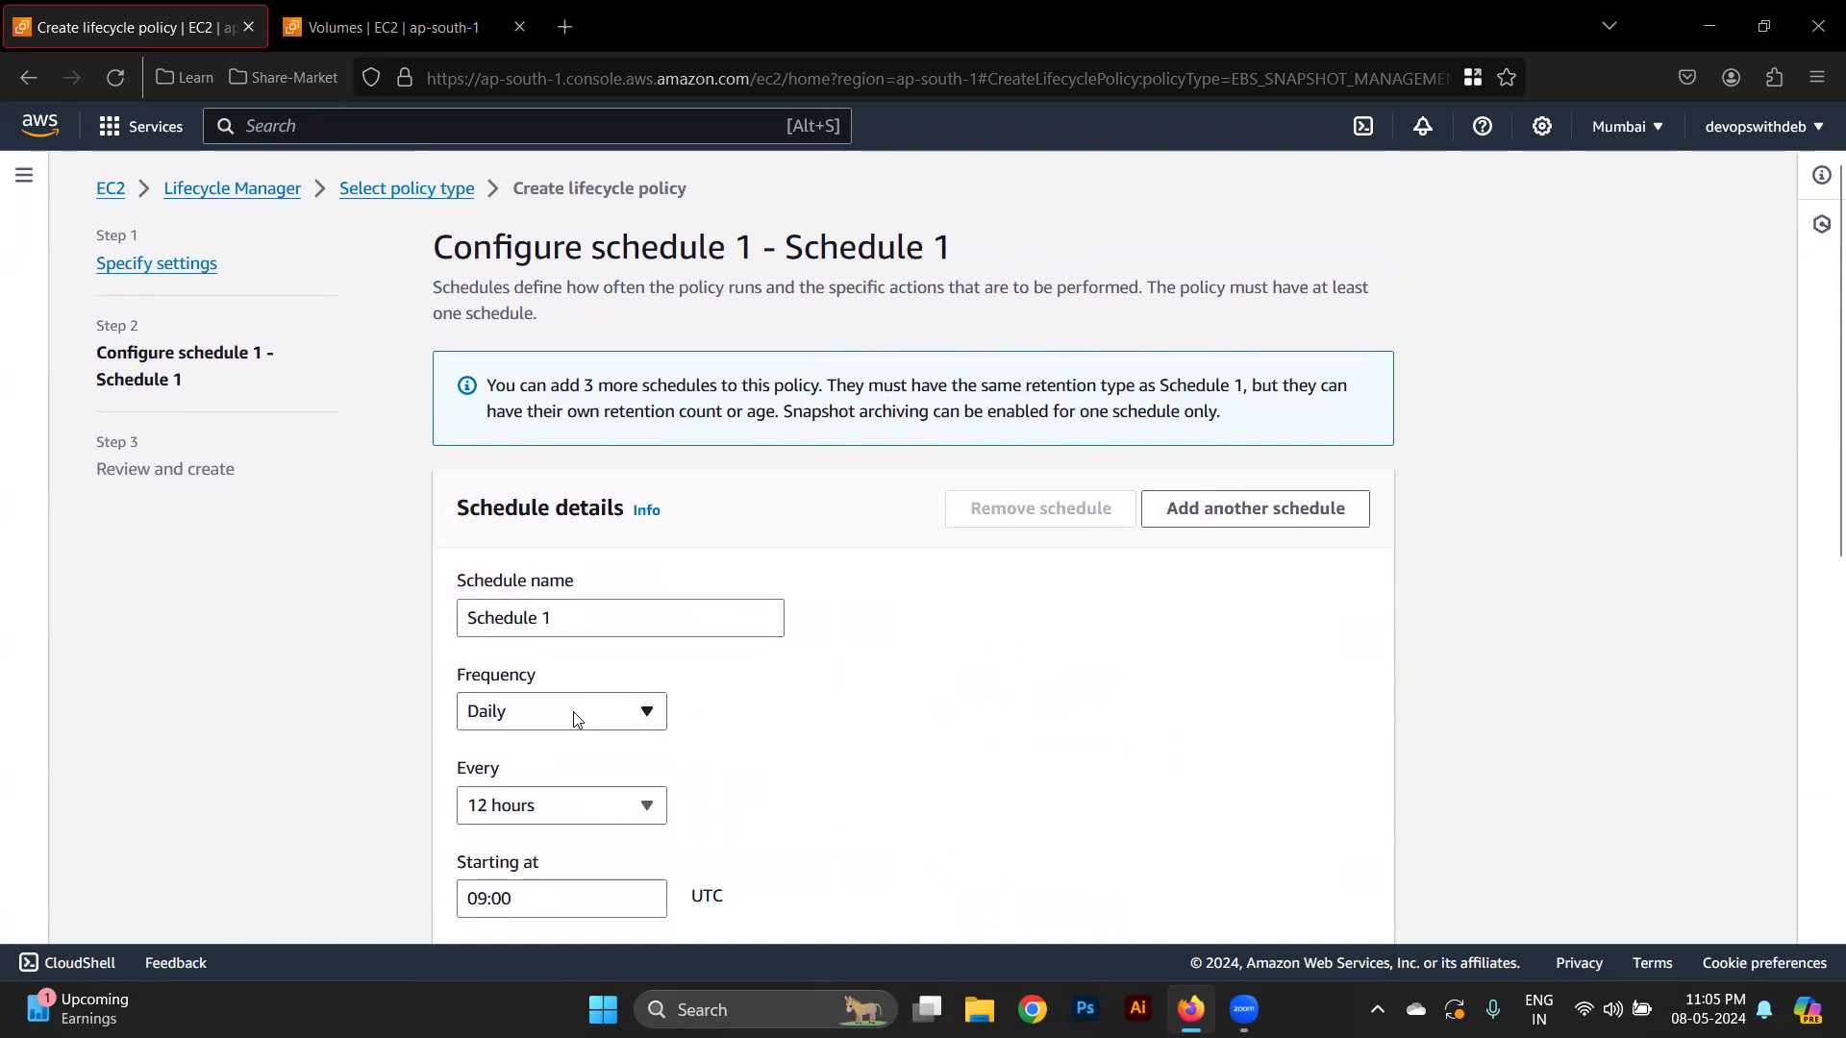
{"action": "scroll", "coordinate": [577, 721], "scroll_direction": "down", "scroll_amount": 7}
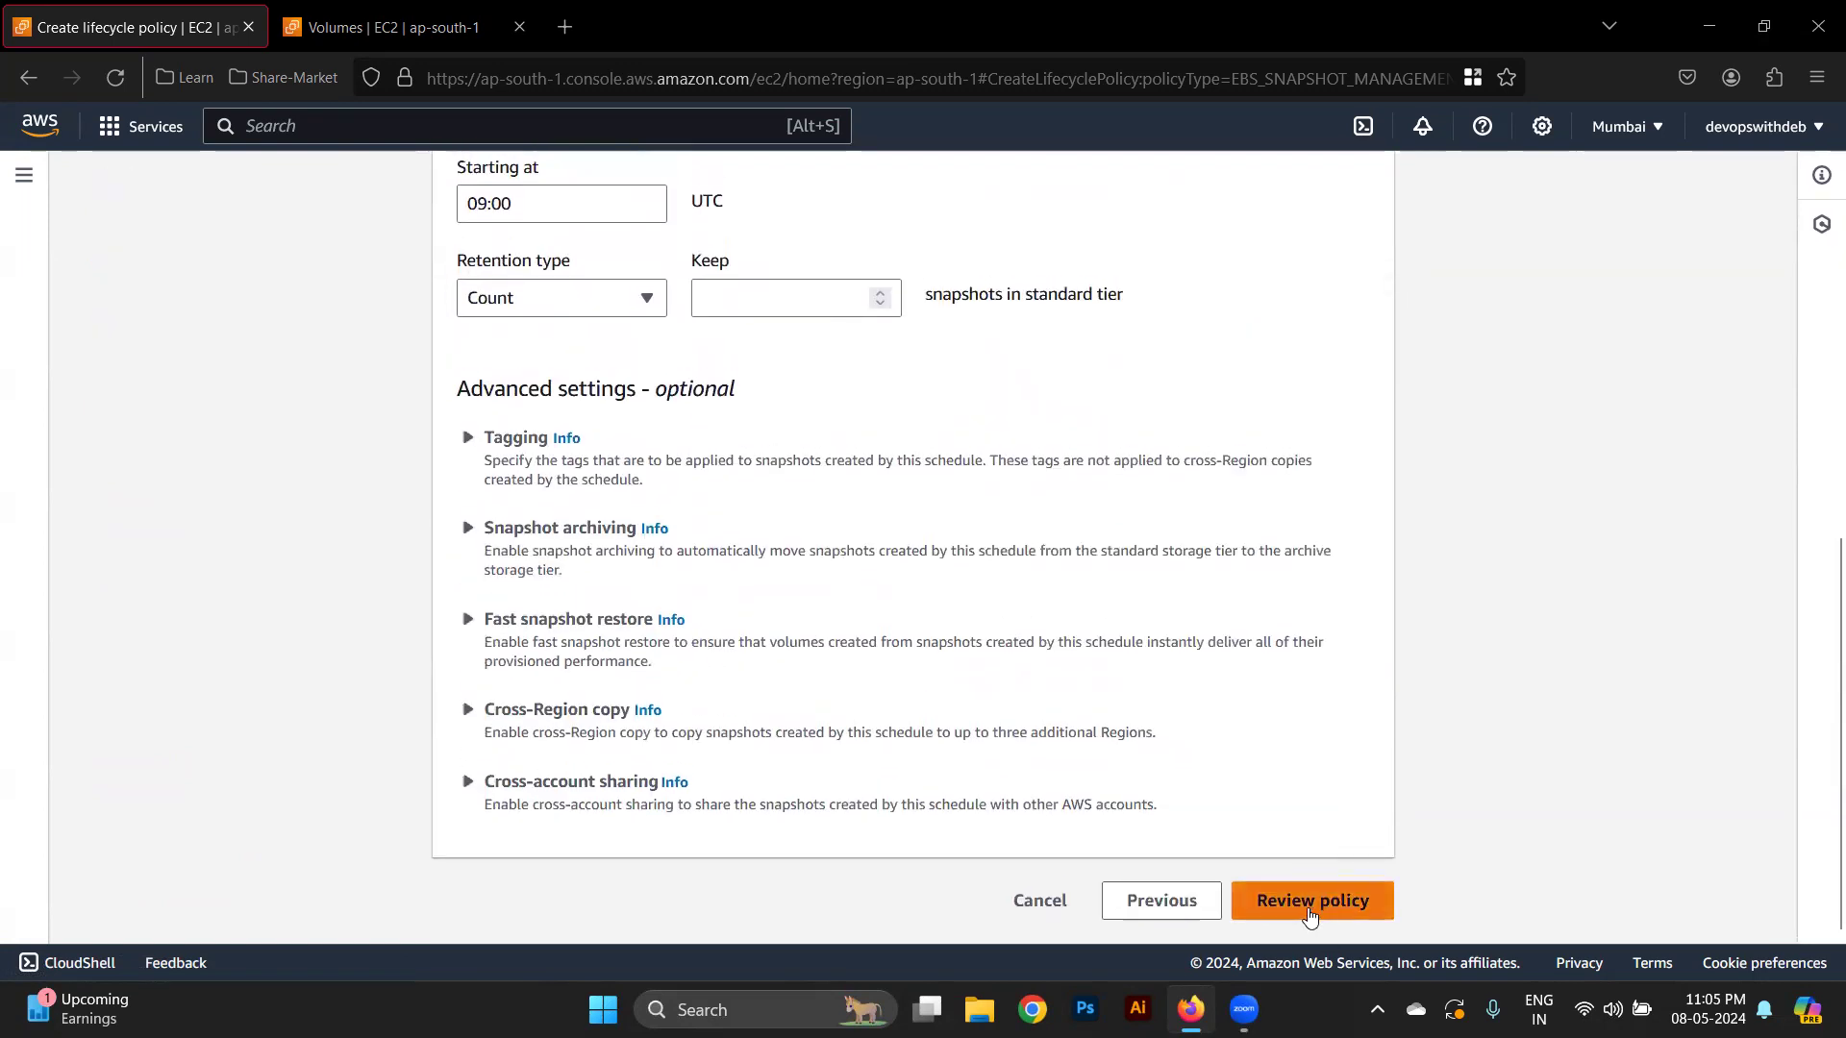
{"action": "scroll", "coordinate": [1308, 817], "scroll_direction": "up", "scroll_amount": 7}
{"action": "scroll", "coordinate": [1279, 514], "scroll_direction": "down", "scroll_amount": 5}
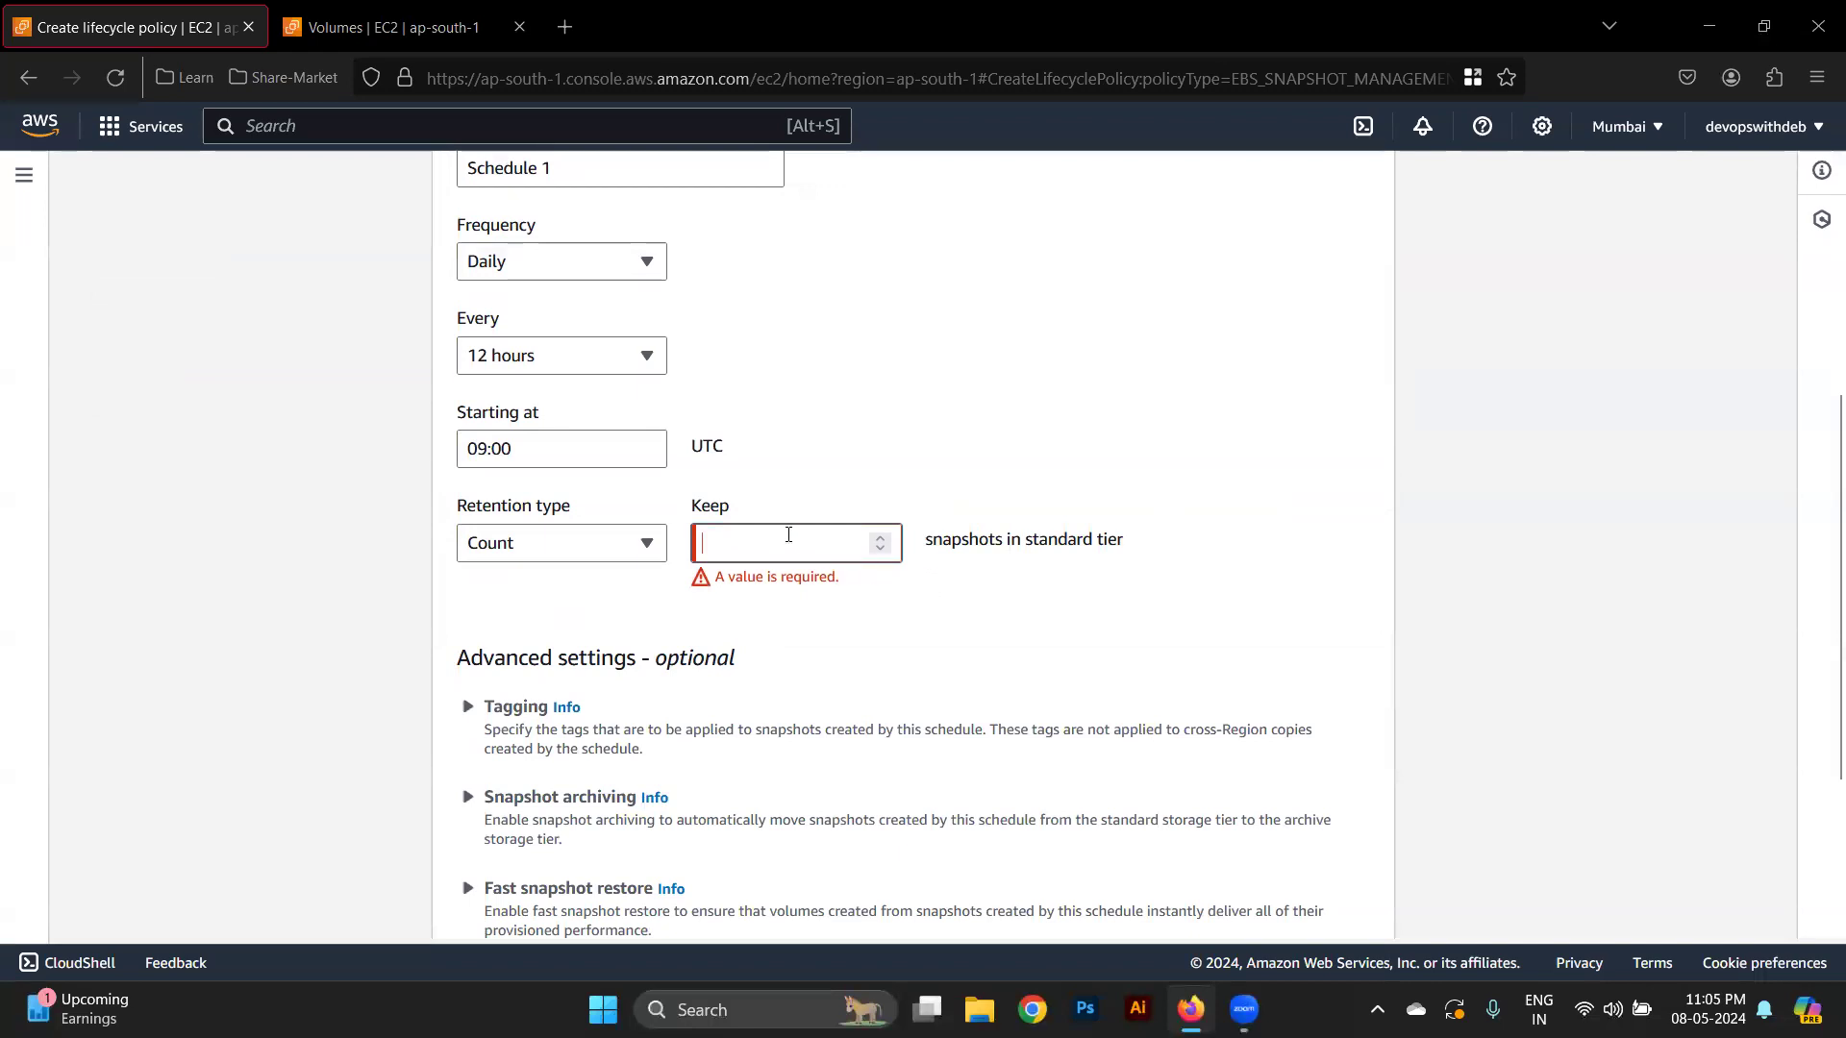
{"action": "scroll", "coordinate": [784, 542], "scroll_direction": "up", "scroll_amount": 5}
{"action": "scroll", "coordinate": [785, 544], "scroll_direction": "down", "scroll_amount": 4}
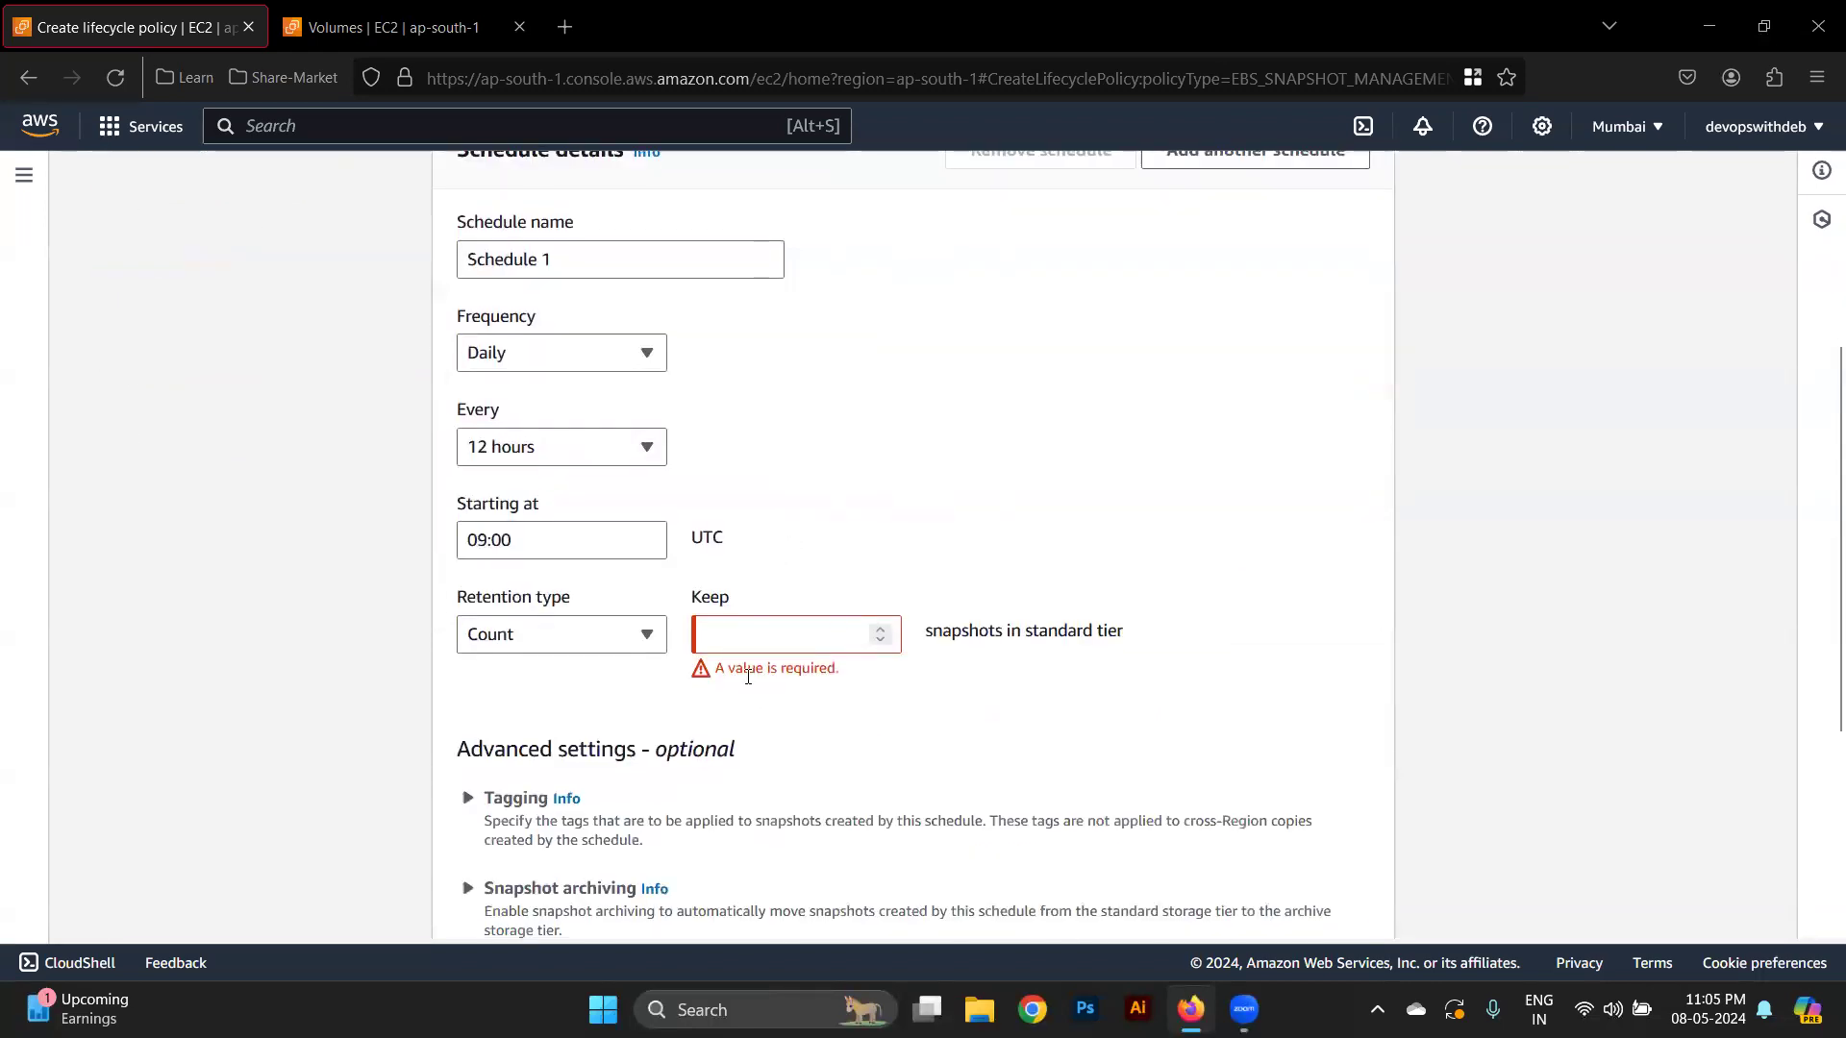
{"action": "left_click", "coordinate": [759, 639]}
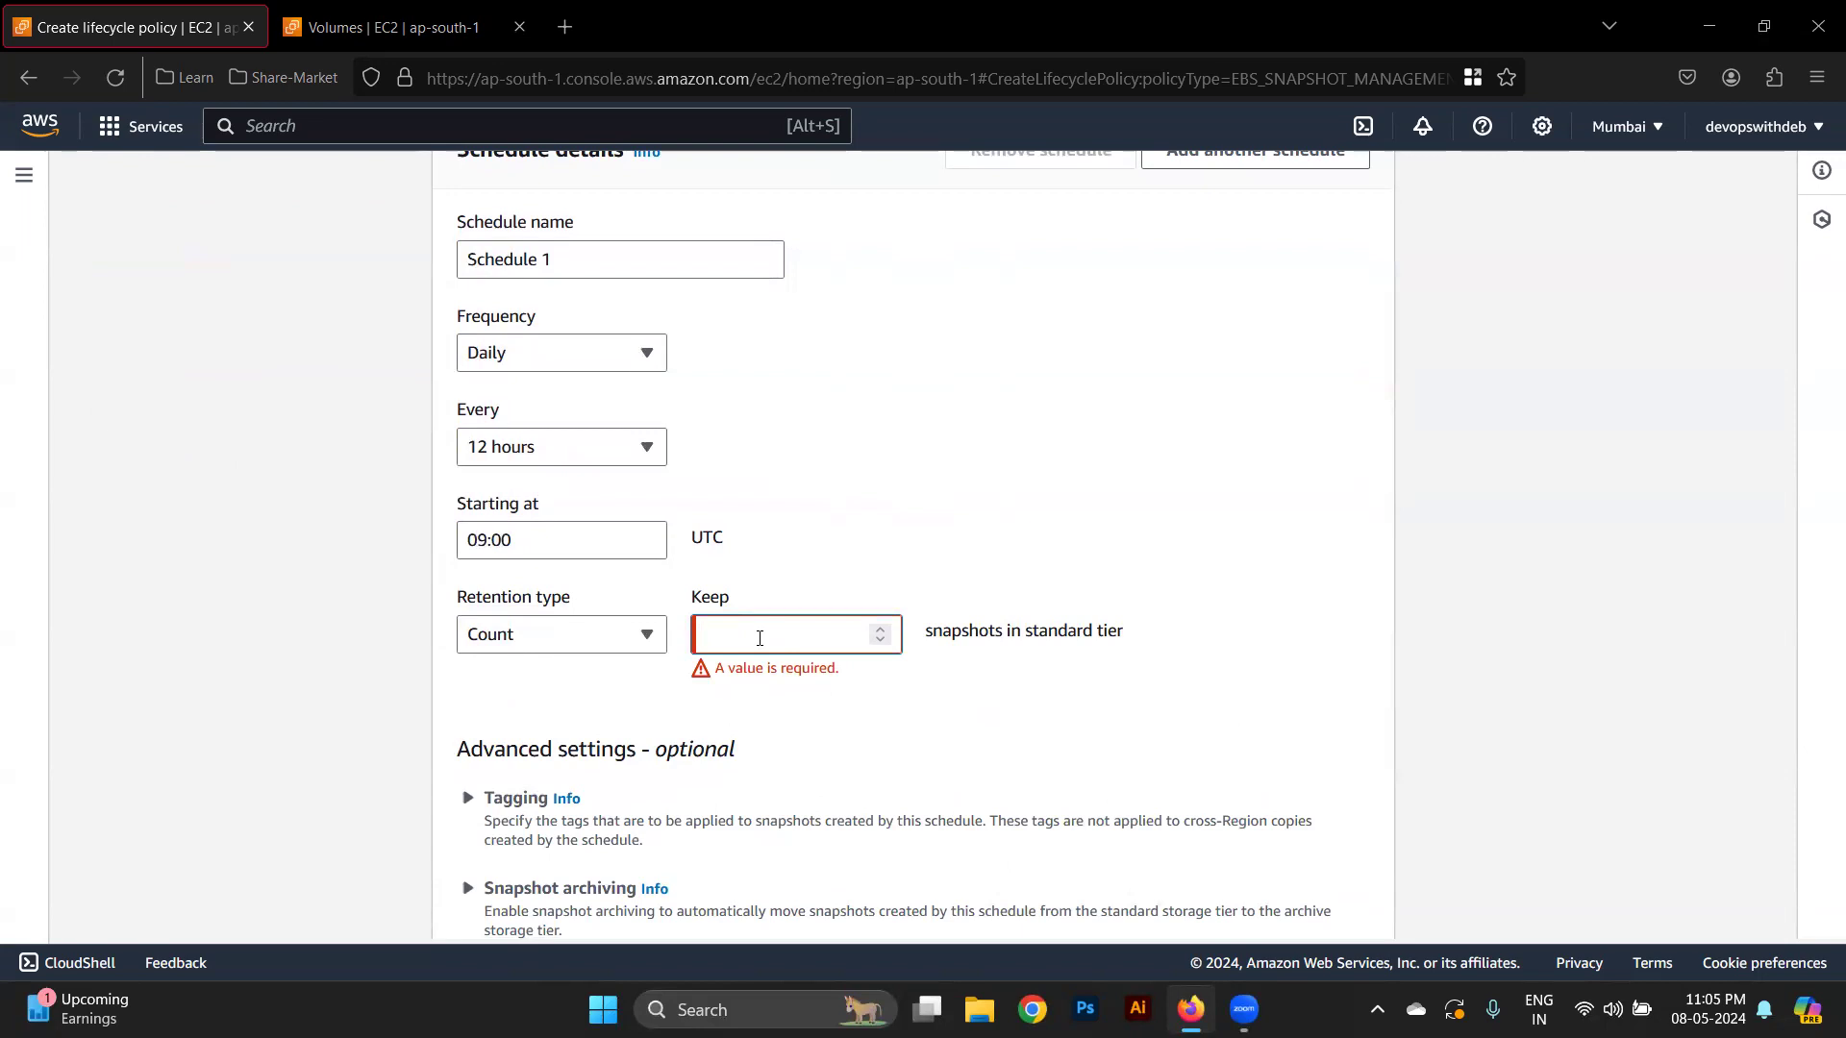
{"action": "type", "text": "6"}
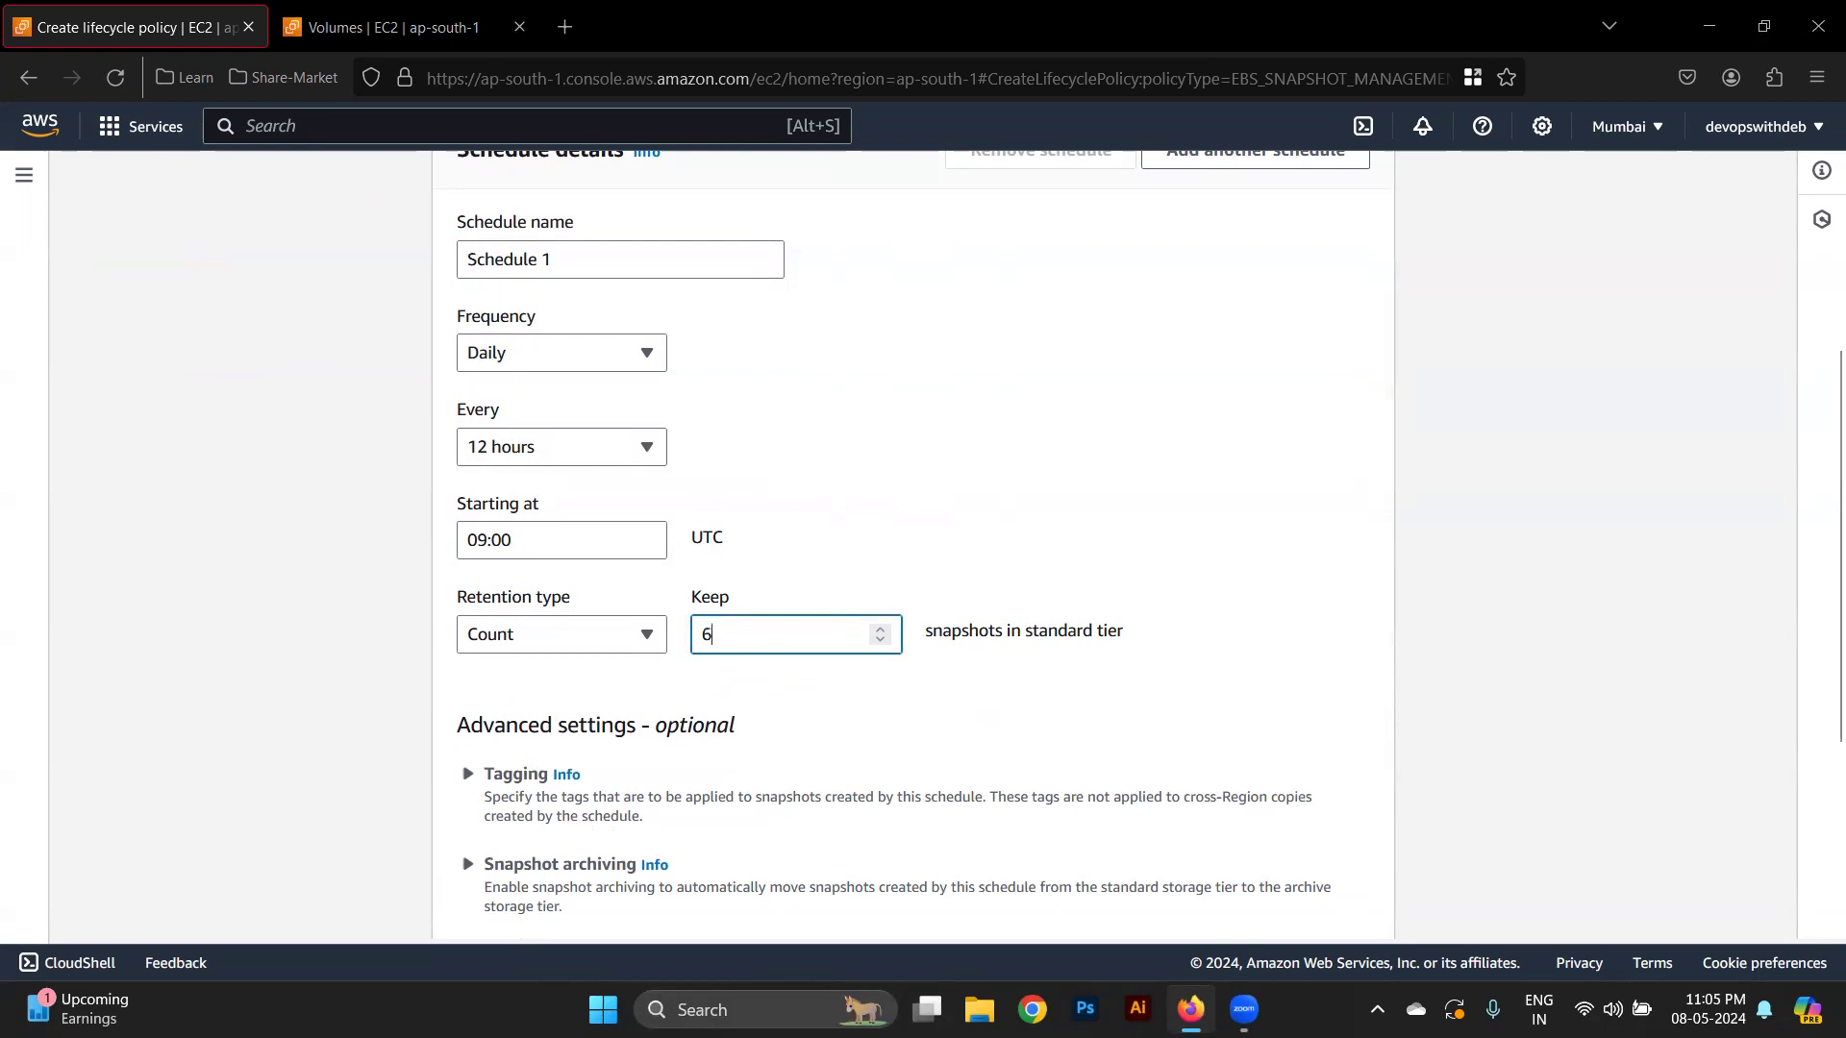
{"action": "scroll", "coordinate": [1154, 750], "scroll_direction": "down", "scroll_amount": 3}
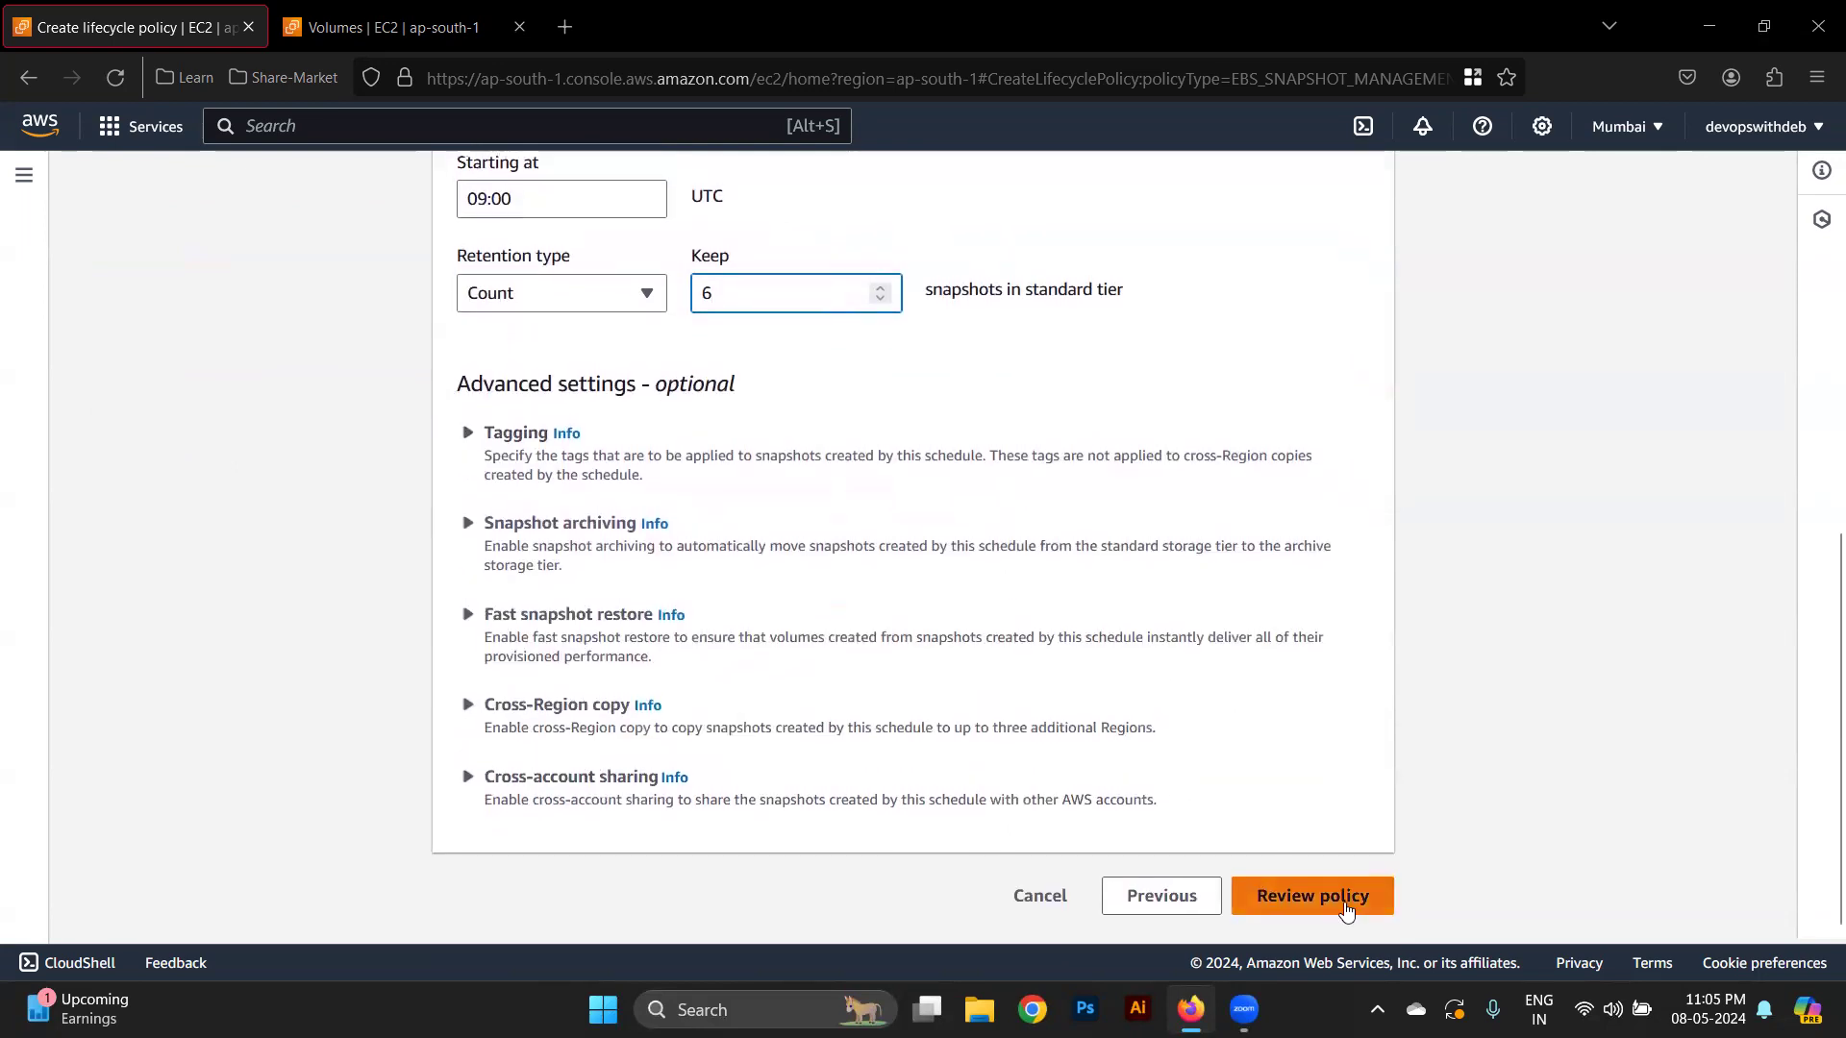
Review the policy summary and create the lifecycle policy
{"action": "left_click", "coordinate": [1309, 889]}
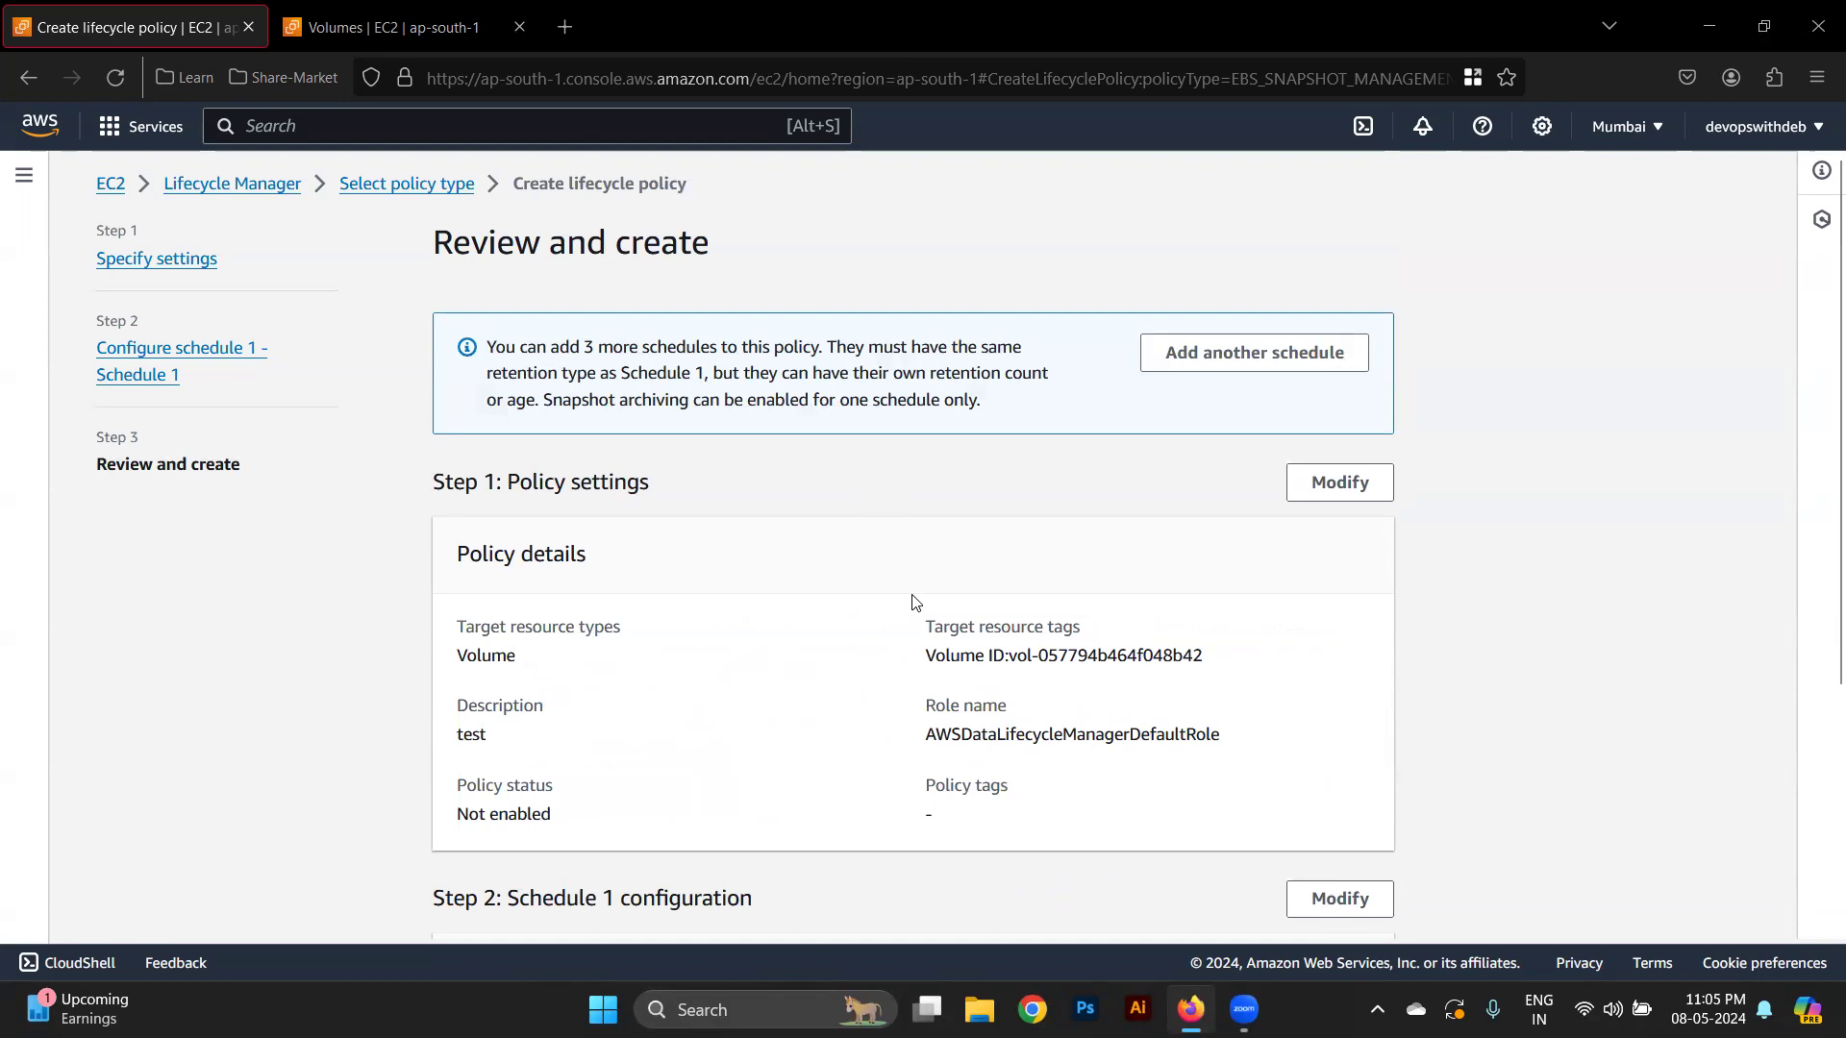
{"action": "scroll", "coordinate": [914, 604], "scroll_direction": "down", "scroll_amount": 3}
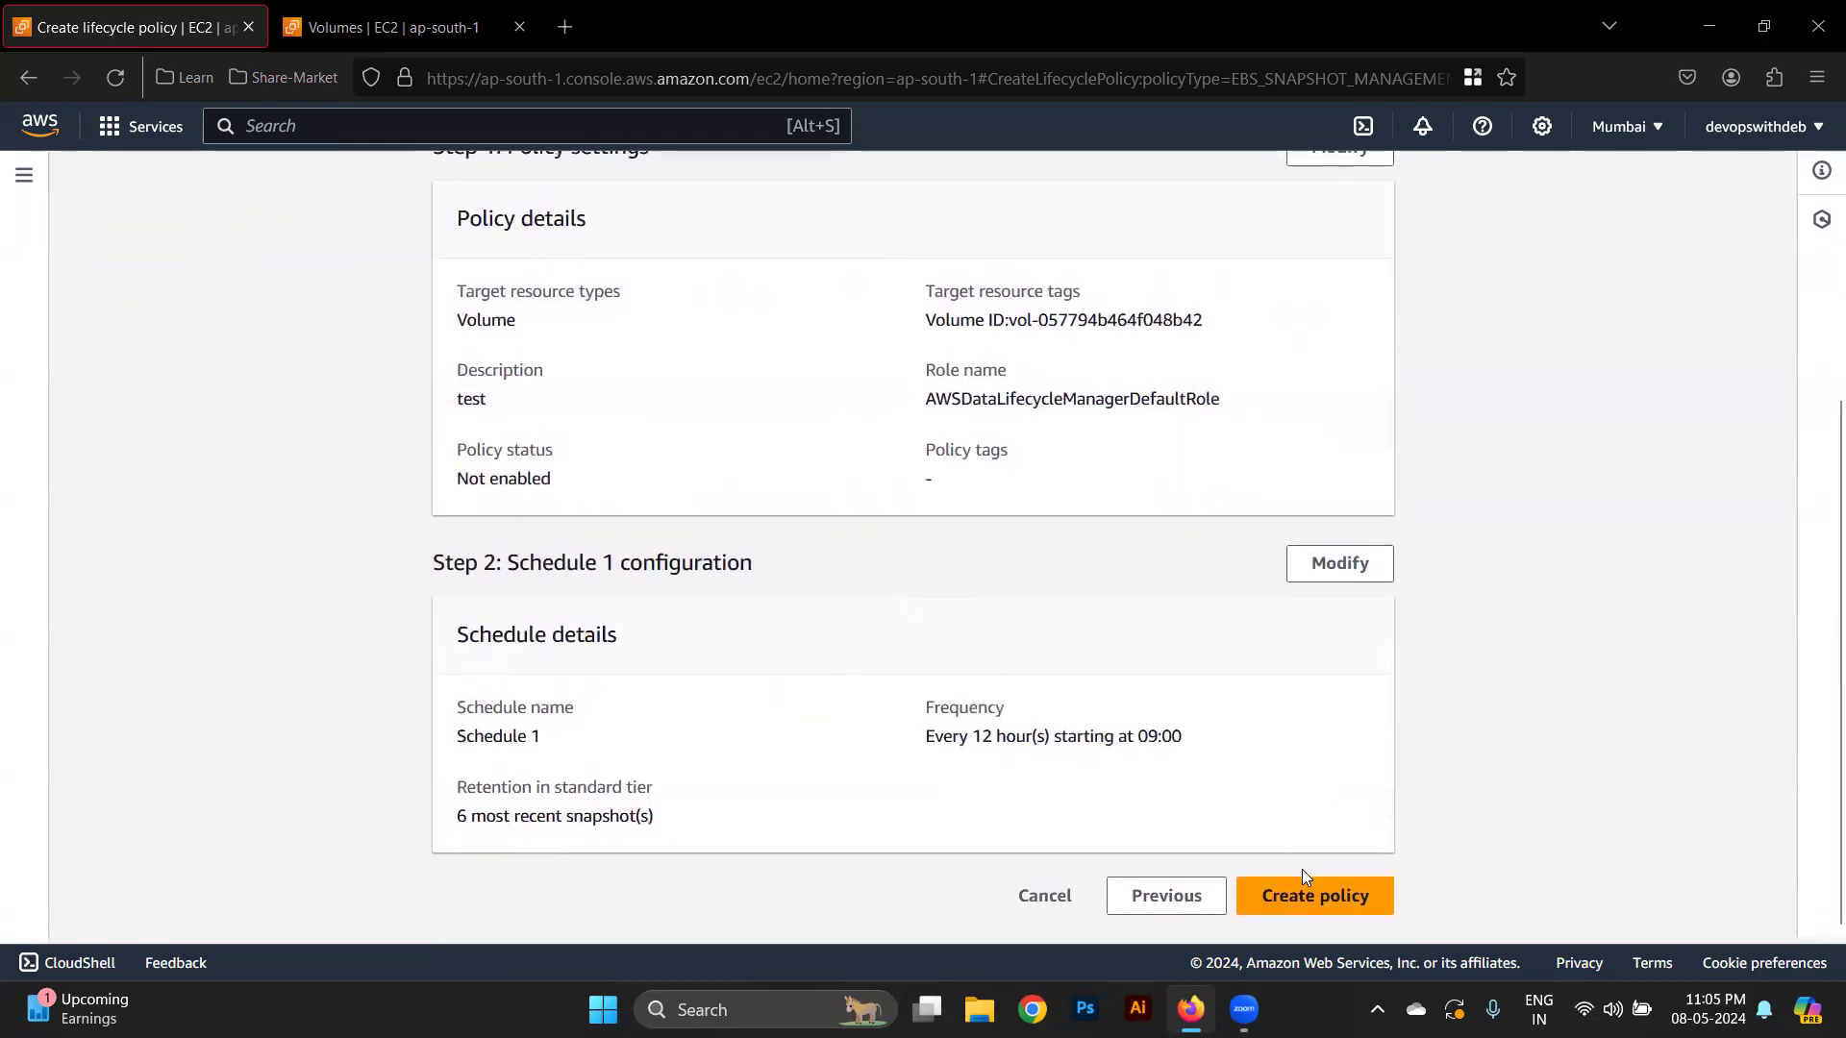
{"action": "left_click", "coordinate": [1312, 902]}
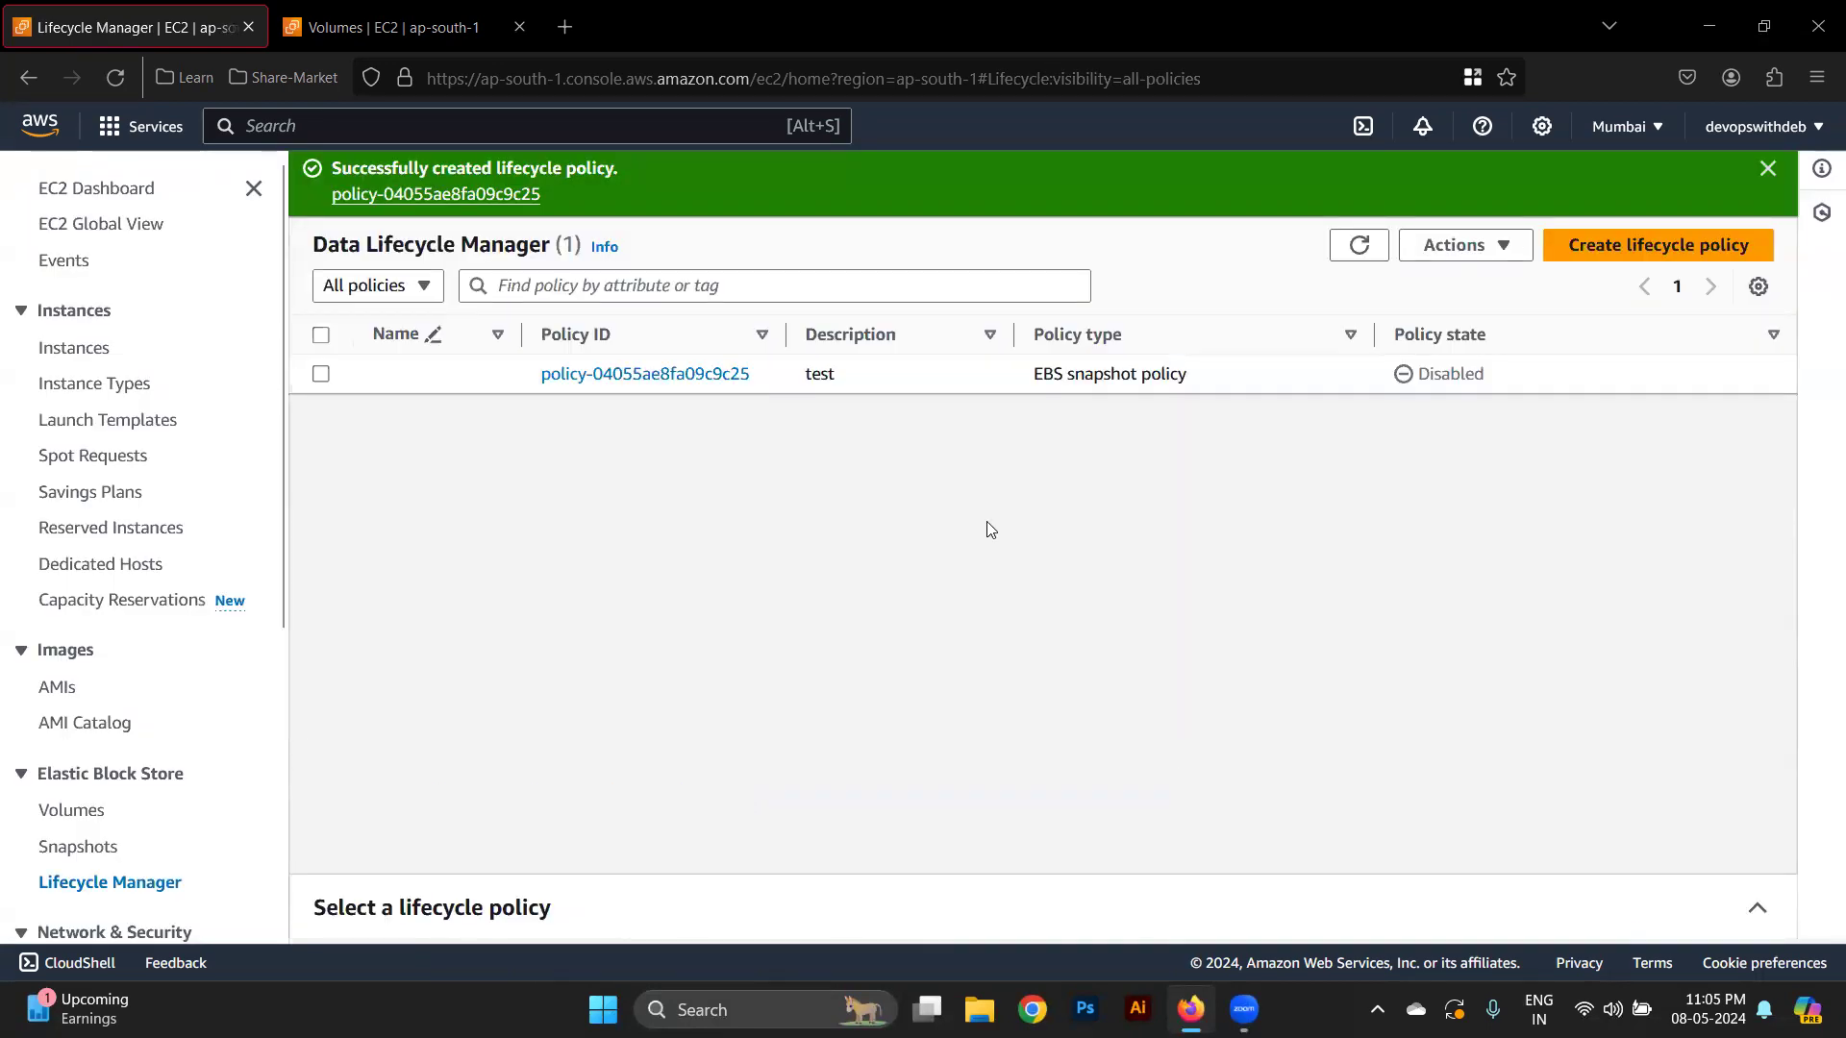
Open the details of the newly created test policy and delete it
{"action": "left_click", "coordinate": [969, 378]}
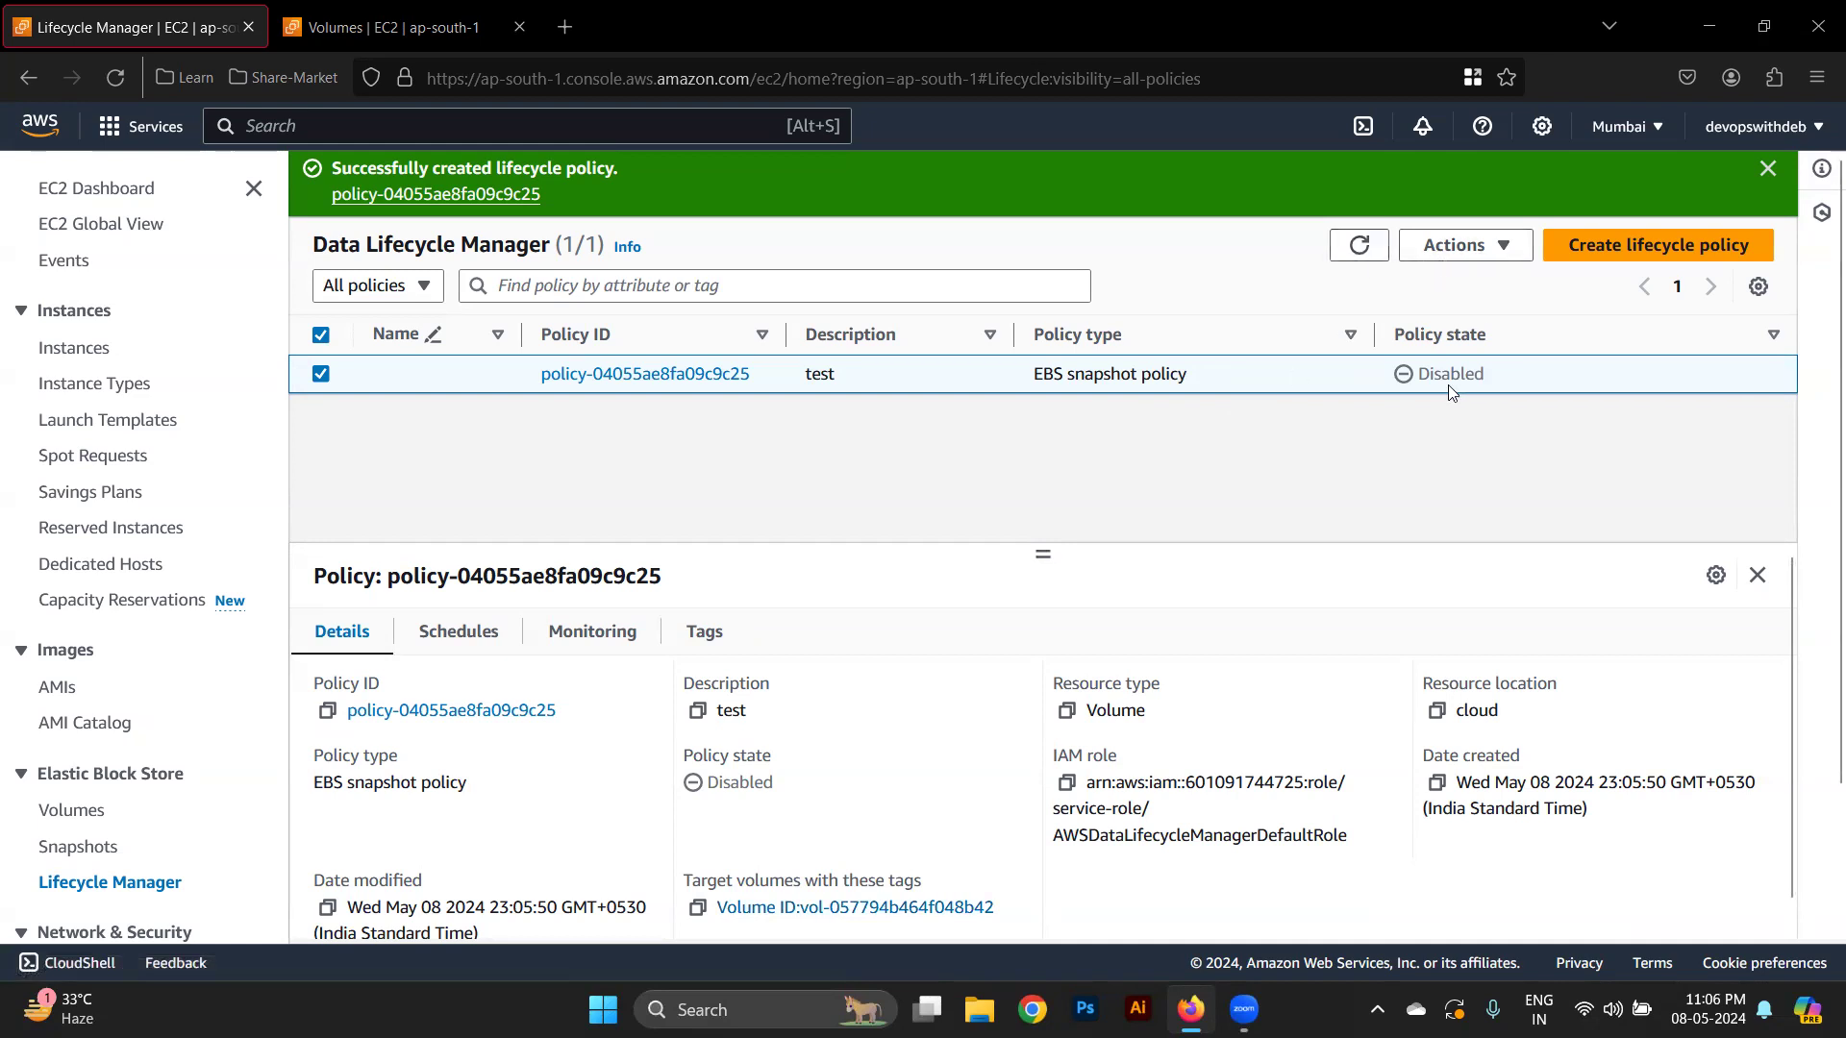
{"action": "left_click", "coordinate": [671, 375]}
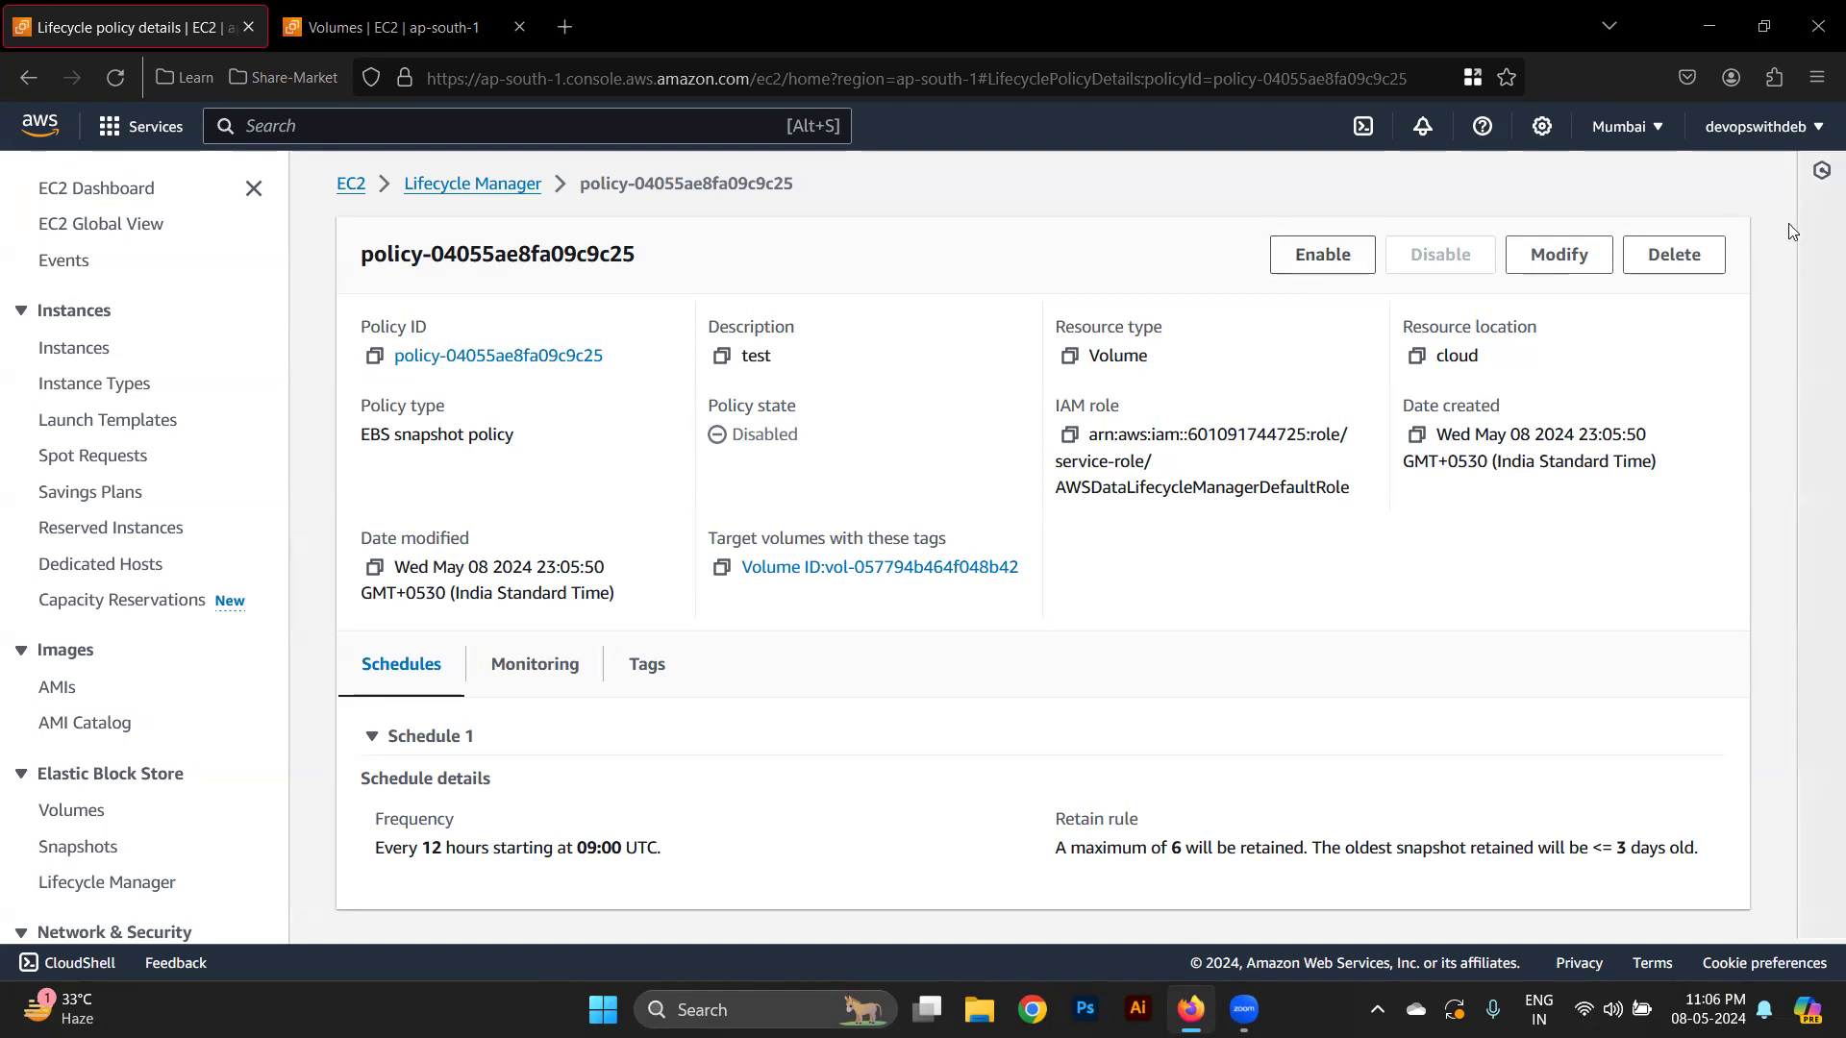
{"action": "left_click", "coordinate": [1663, 262]}
{"action": "left_click", "coordinate": [1313, 700]}
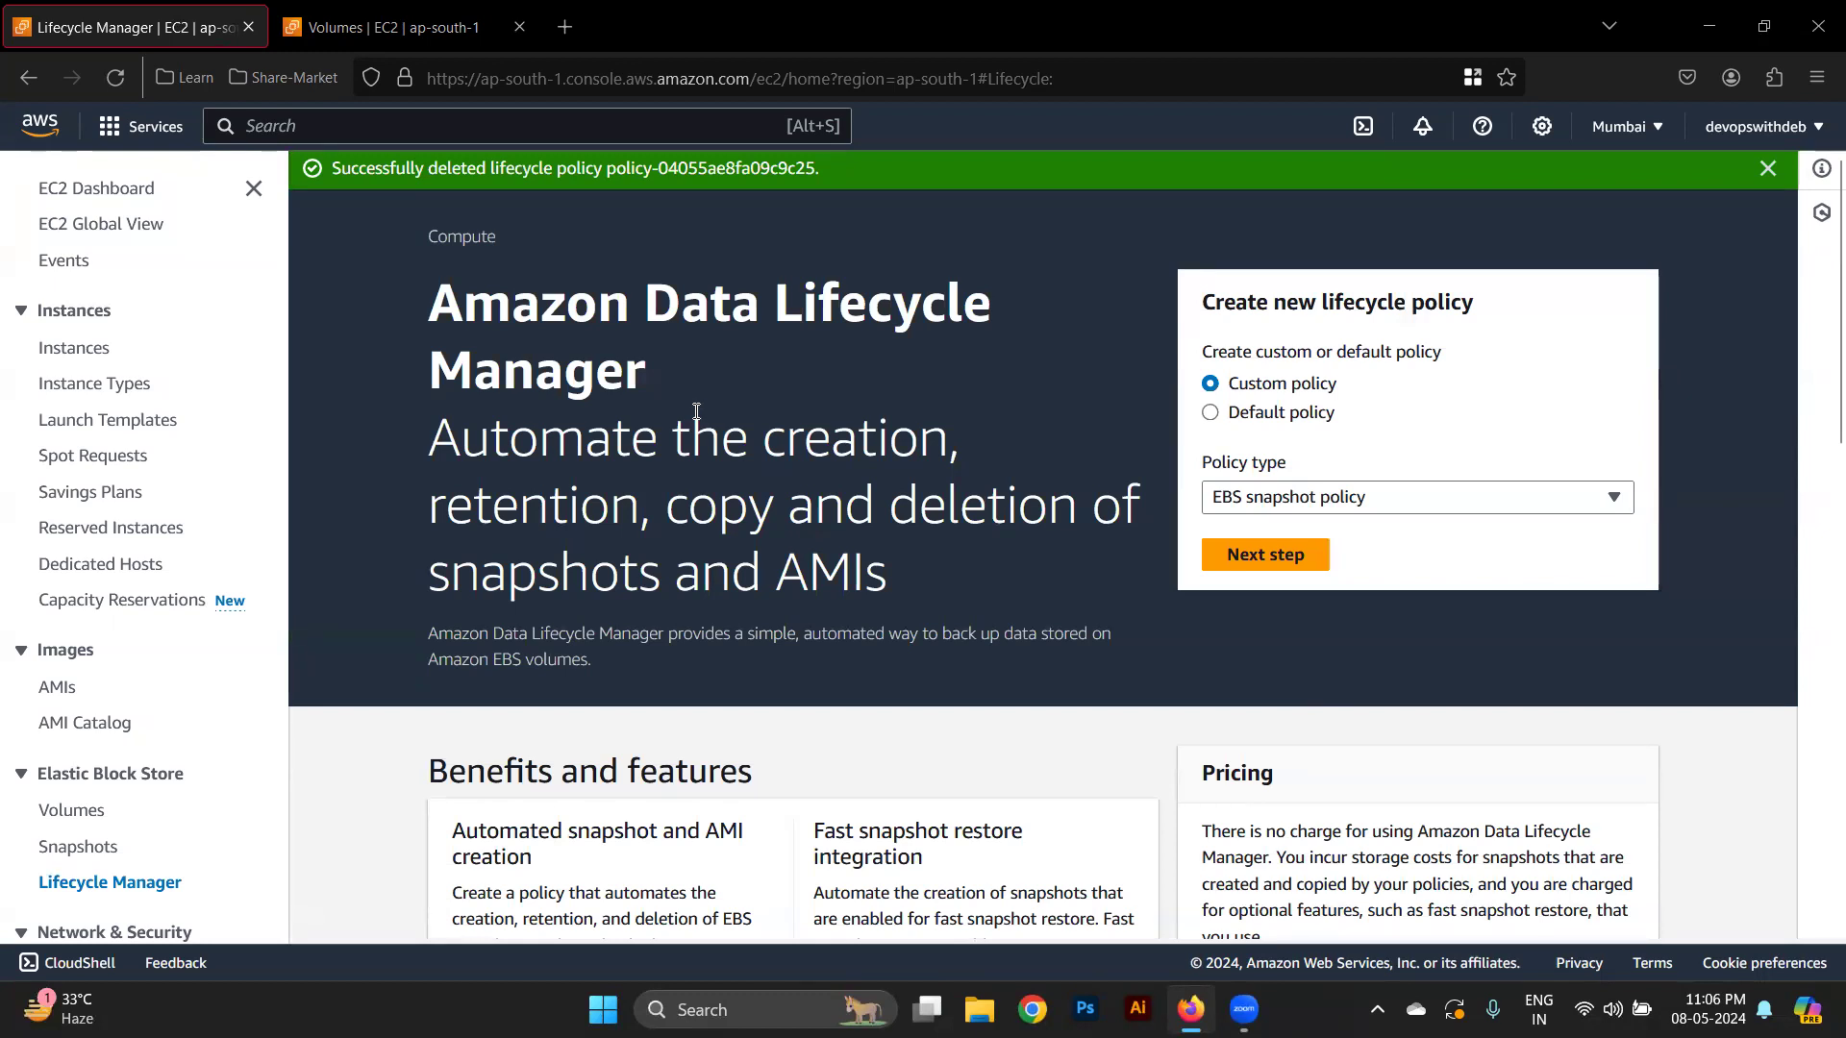
{"action": "scroll", "coordinate": [108, 721], "scroll_direction": "down", "scroll_amount": 3}
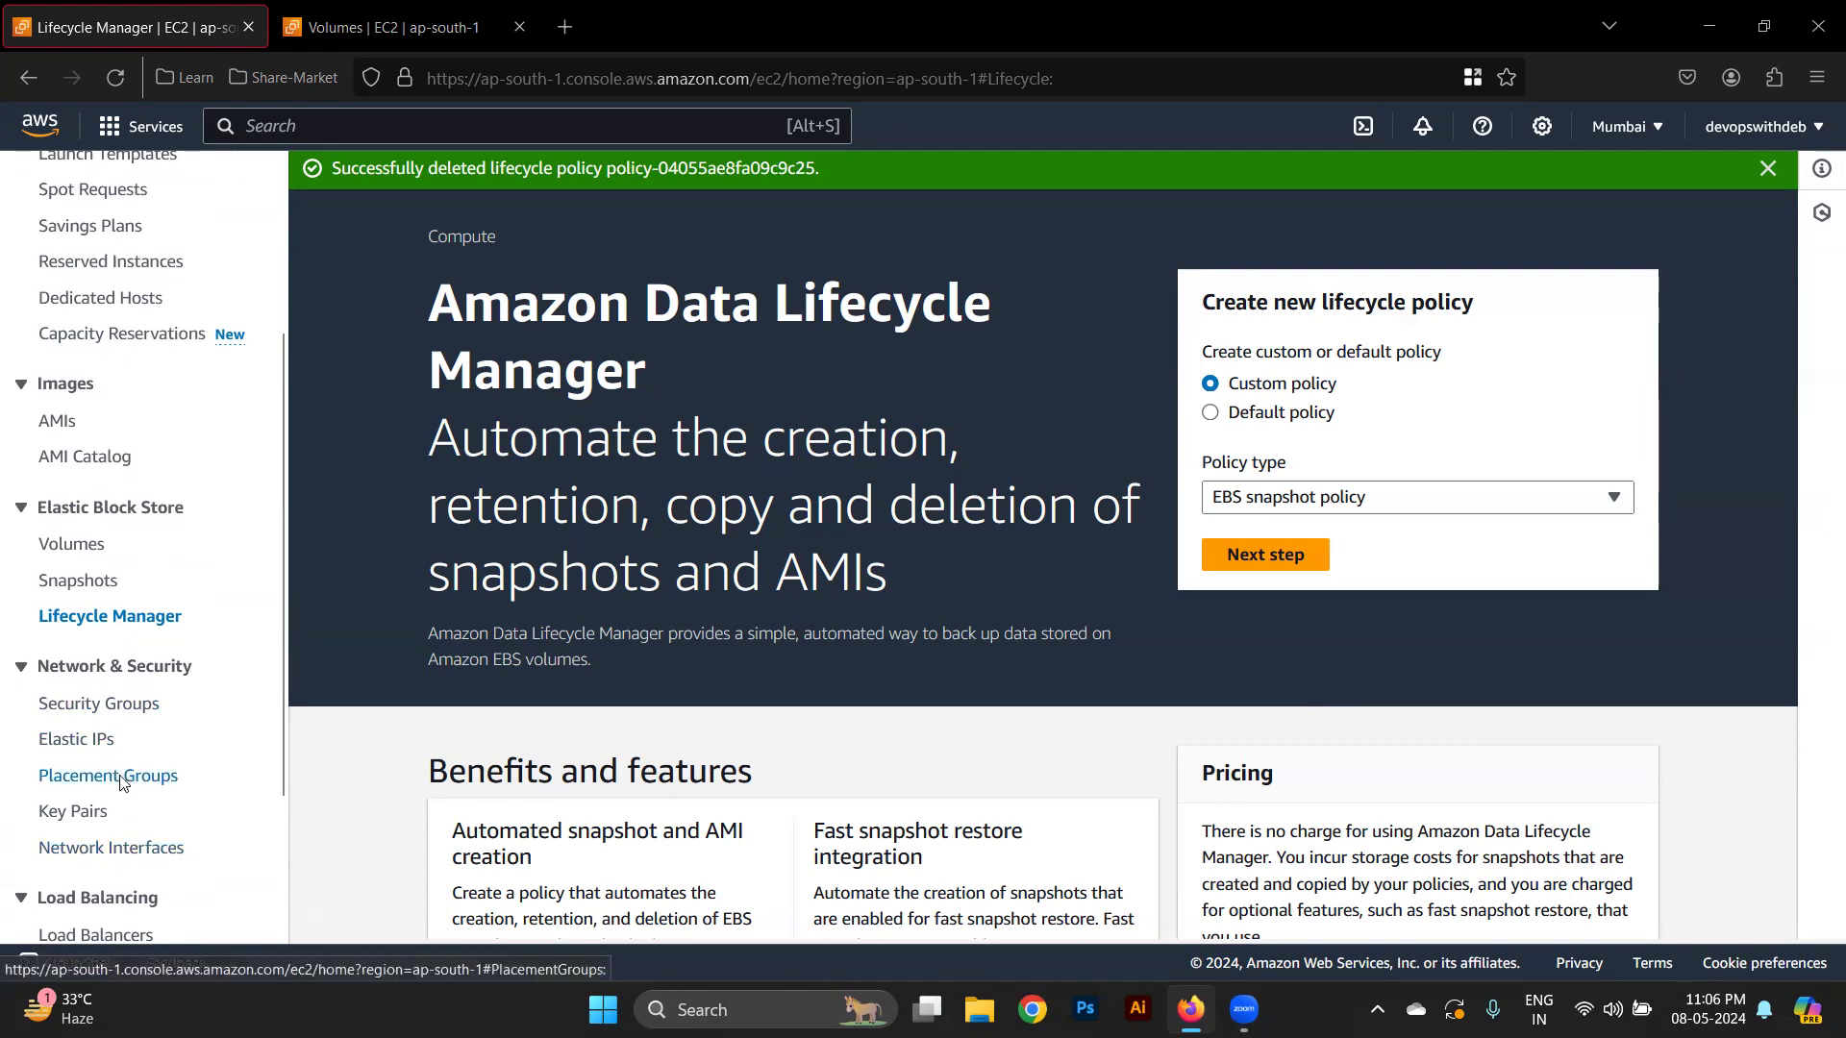
{"action": "scroll", "coordinate": [125, 776], "scroll_direction": "down", "scroll_amount": 2}
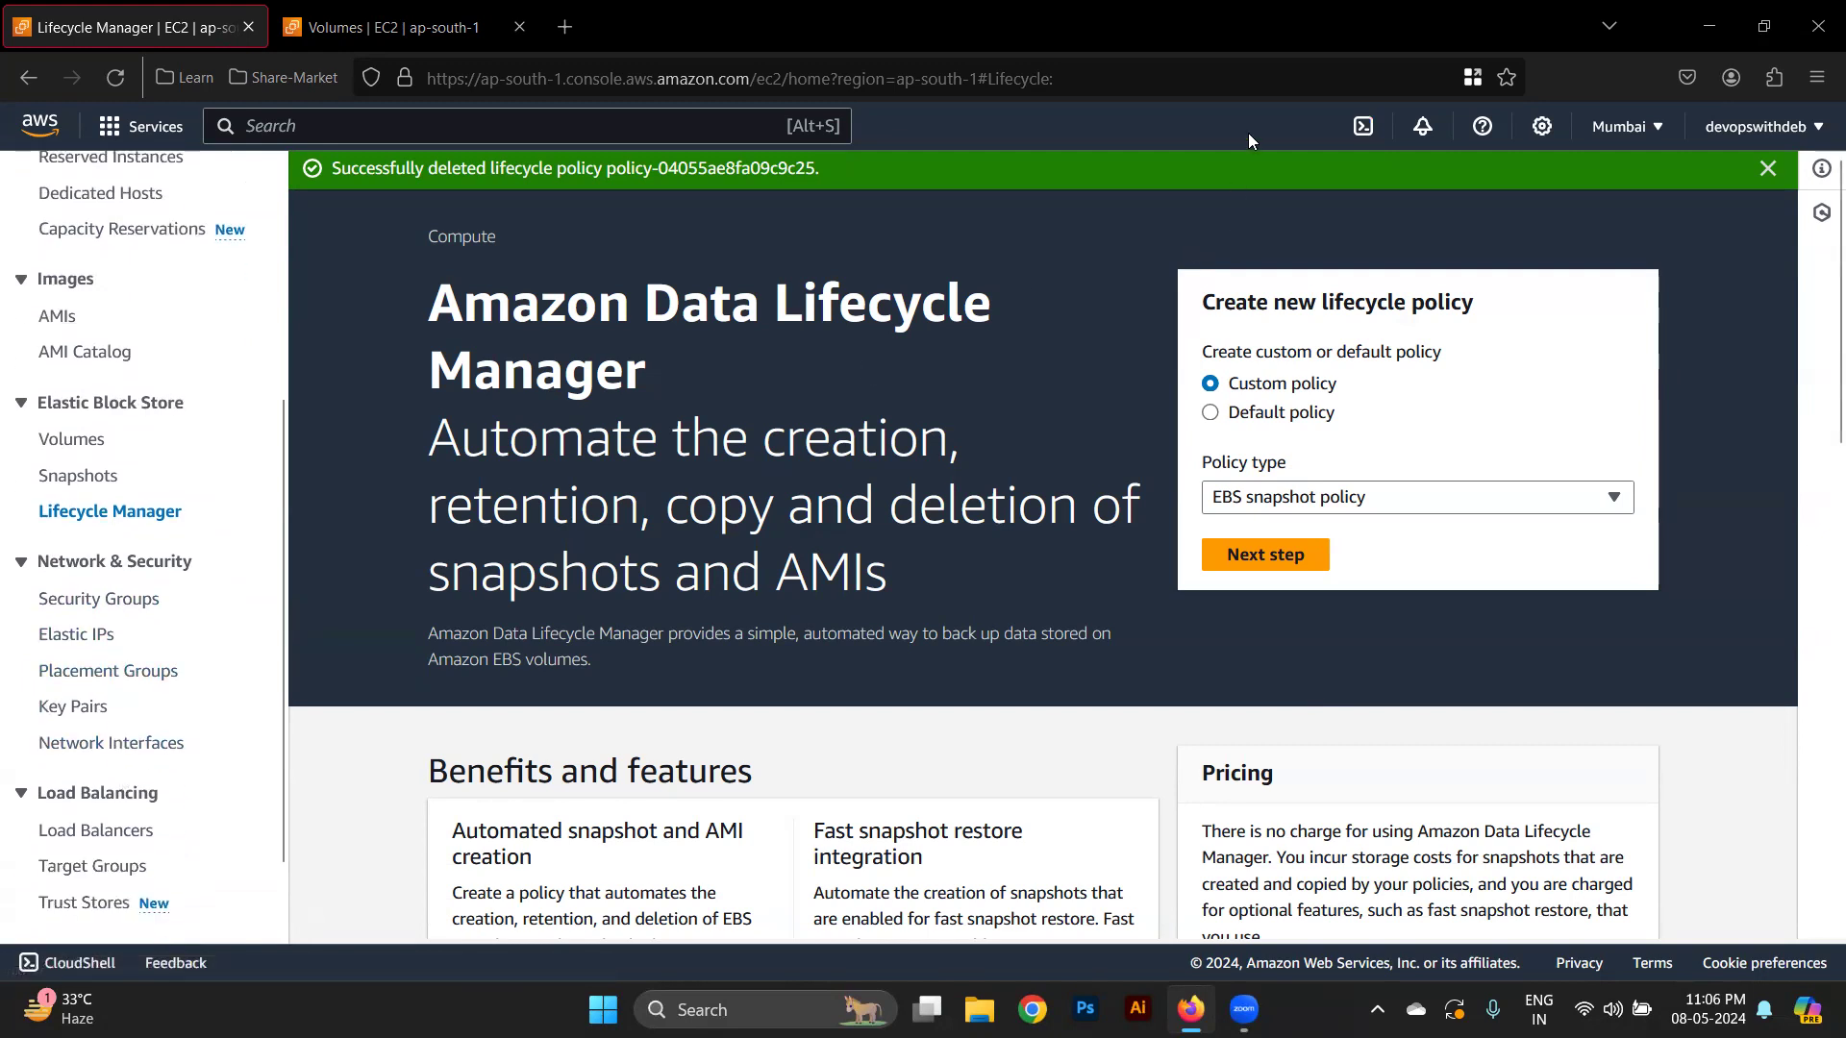